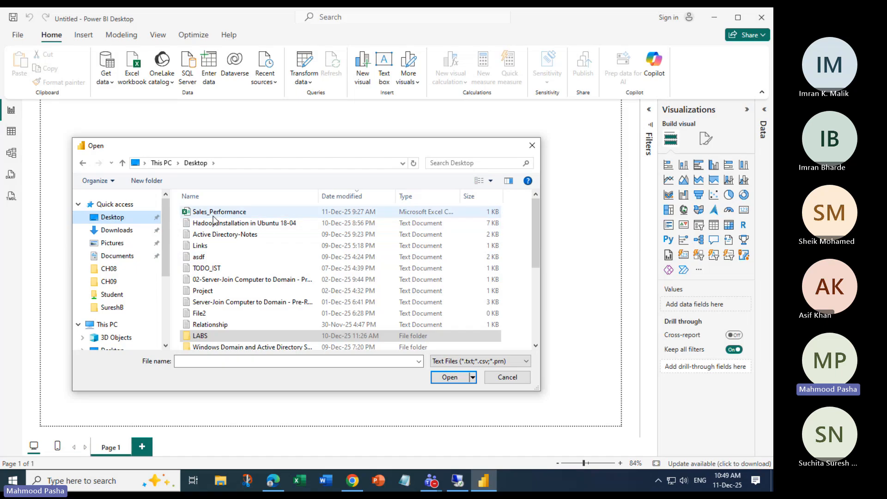
{"action": "left_click", "coordinate": [217, 212]}
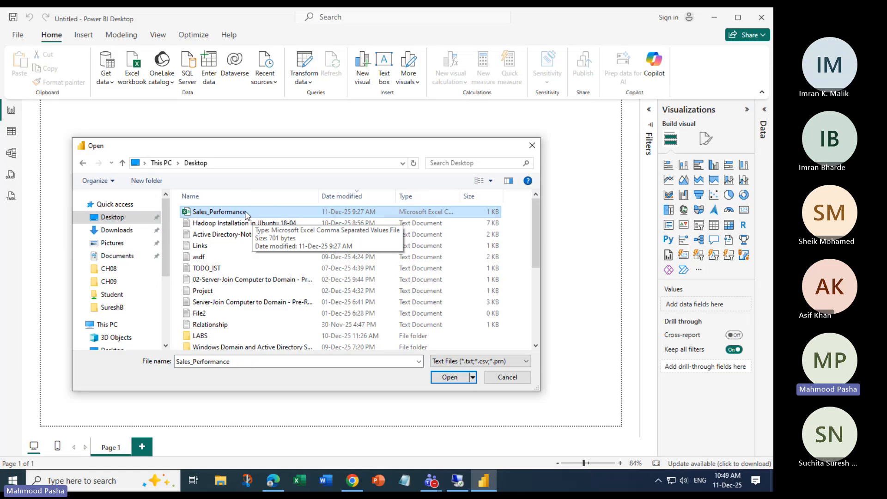
{"action": "left_click_drag", "start_coordinate": [282, 154], "coordinate": [392, 151]}
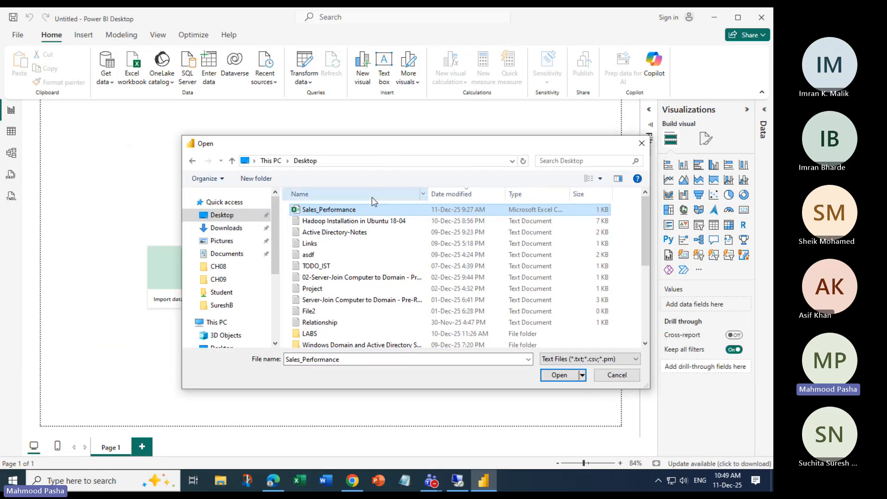
{"action": "left_click", "coordinate": [609, 374]}
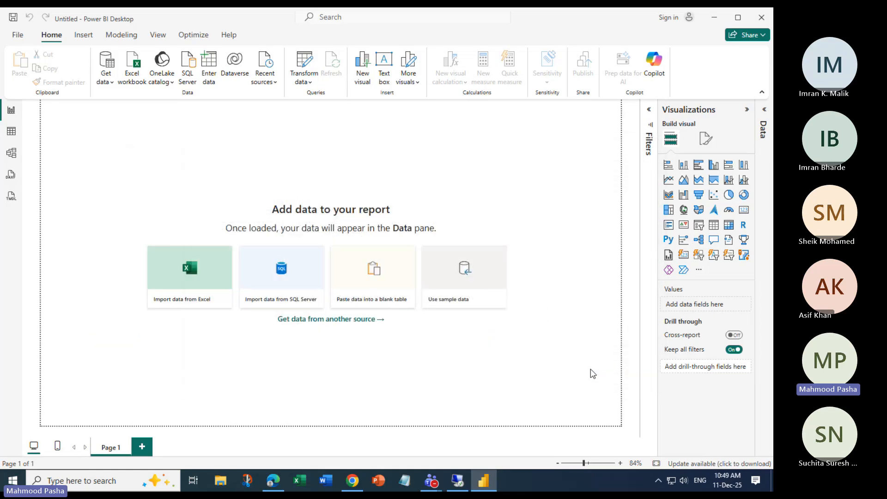
Copy the Sales_Performance file from the desktop into the LABS folder
{"action": "key", "text": "super+d"}
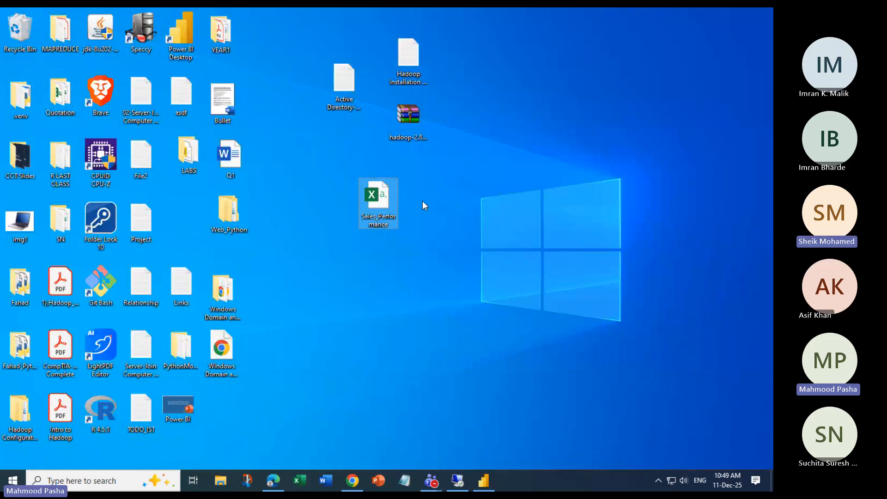
{"action": "left_click_drag", "start_coordinate": [425, 176], "coordinate": [369, 225]}
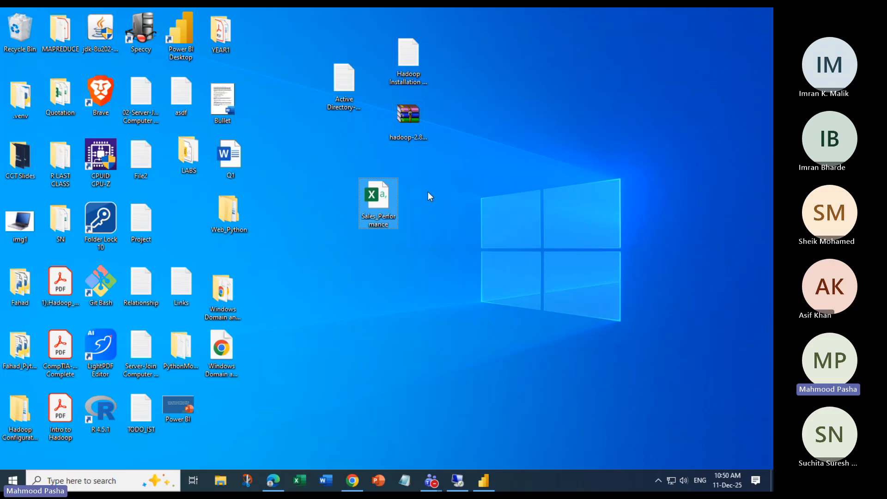
{"action": "left_click_drag", "start_coordinate": [426, 190], "coordinate": [353, 252]}
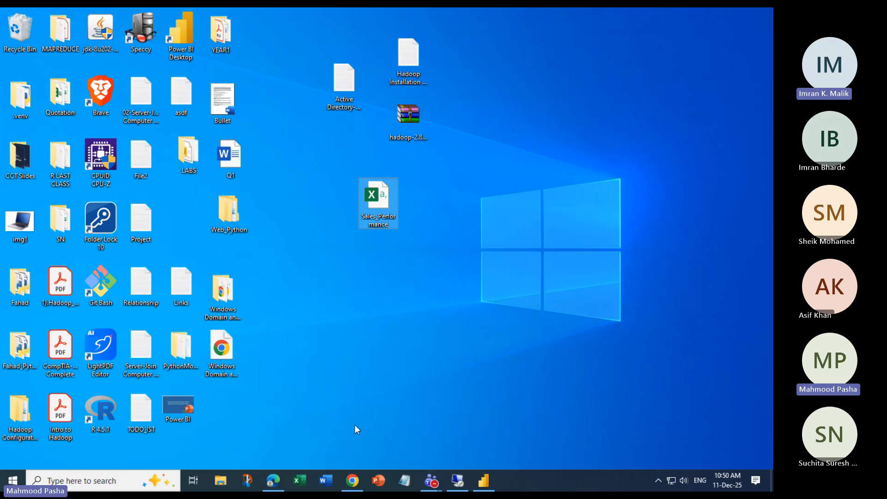
{"action": "double_click", "coordinate": [181, 150]}
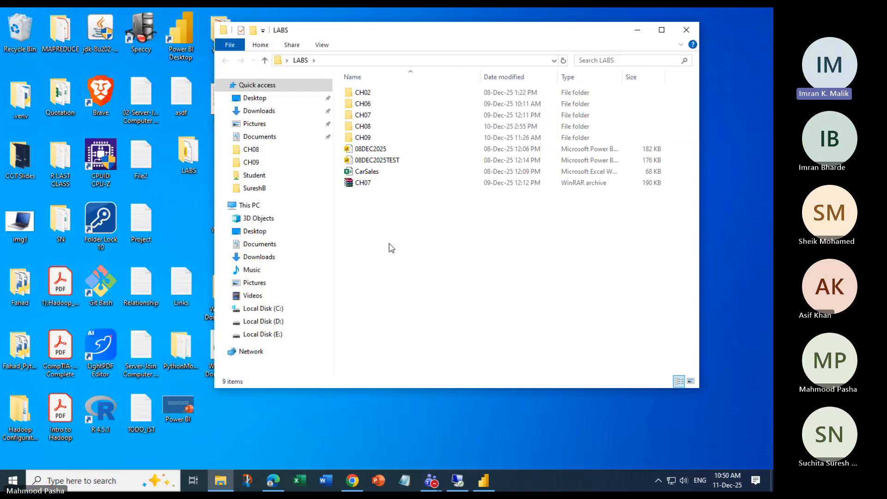
{"action": "left_click", "coordinate": [391, 251]}
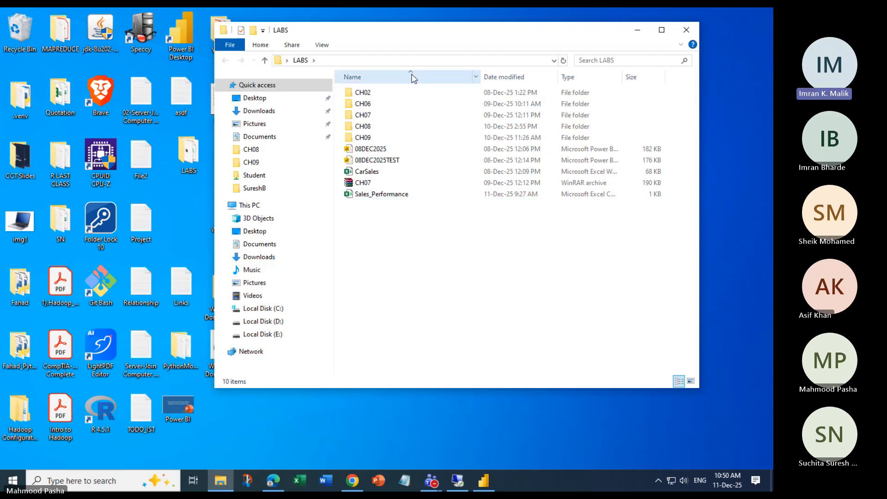
{"action": "left_click_drag", "start_coordinate": [504, 35], "coordinate": [452, 75]}
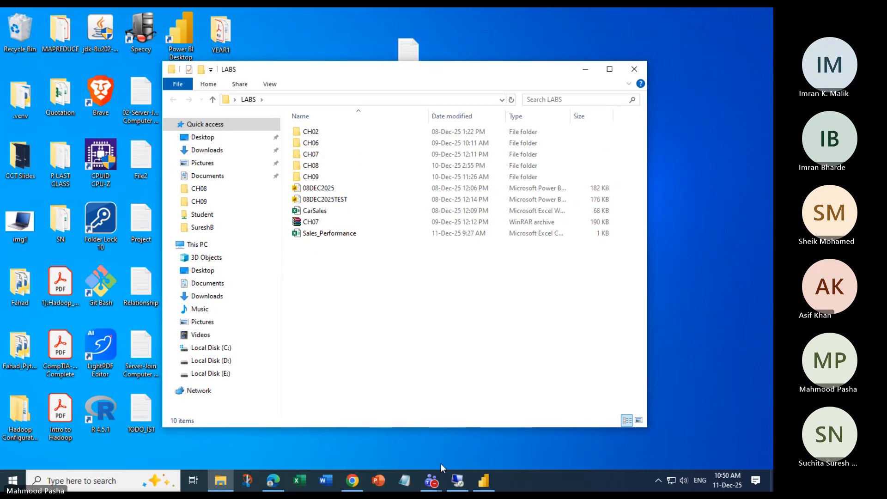
Check the Teams meeting window, minimise it and switch back to Power BI Desktop
{"action": "mouse_move", "coordinate": [431, 479]}
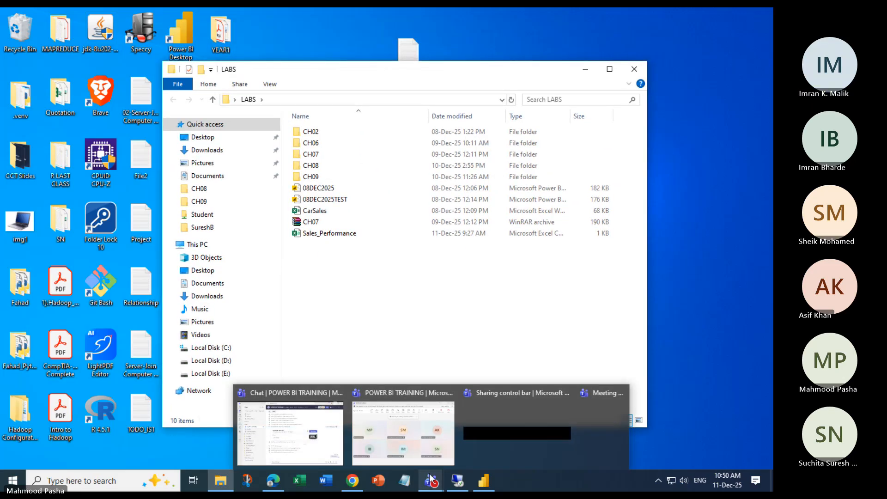
{"action": "left_click", "coordinate": [425, 418]}
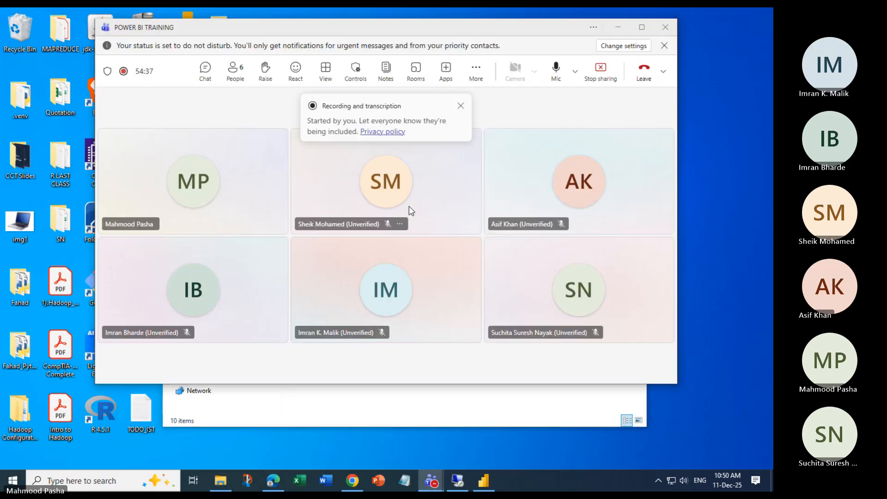
{"action": "left_click", "coordinate": [619, 28]}
{"action": "left_click", "coordinate": [482, 482]}
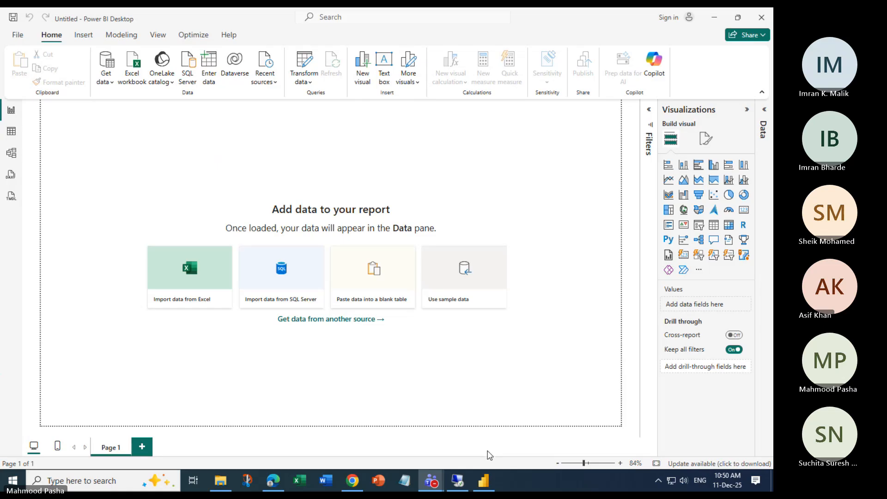
{"action": "mouse_move", "coordinate": [484, 480]}
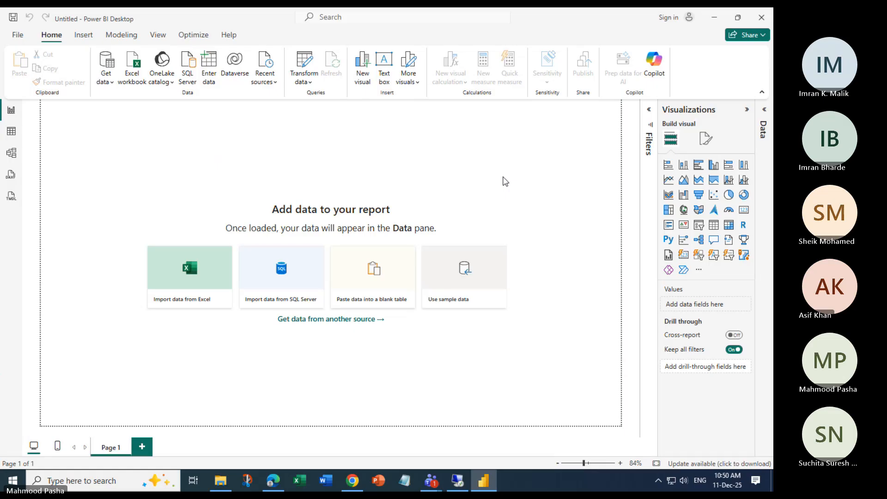
{"action": "left_click", "coordinate": [458, 481]}
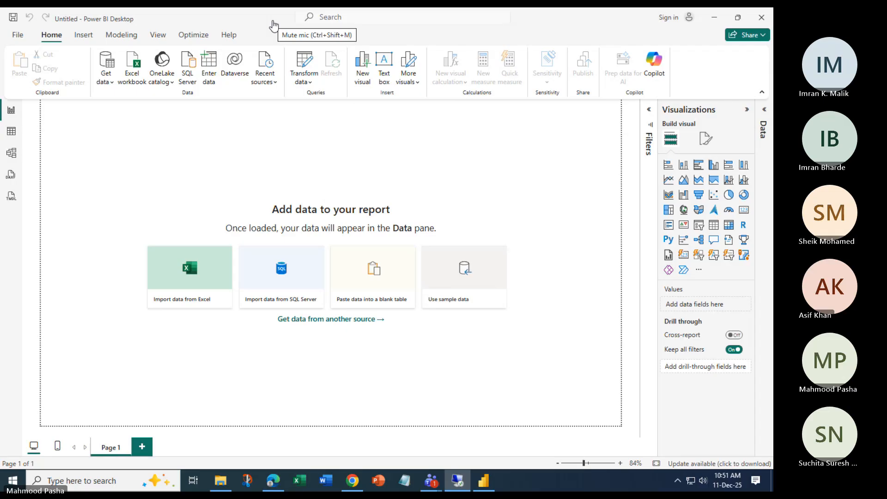
{"action": "left_click", "coordinate": [107, 77]}
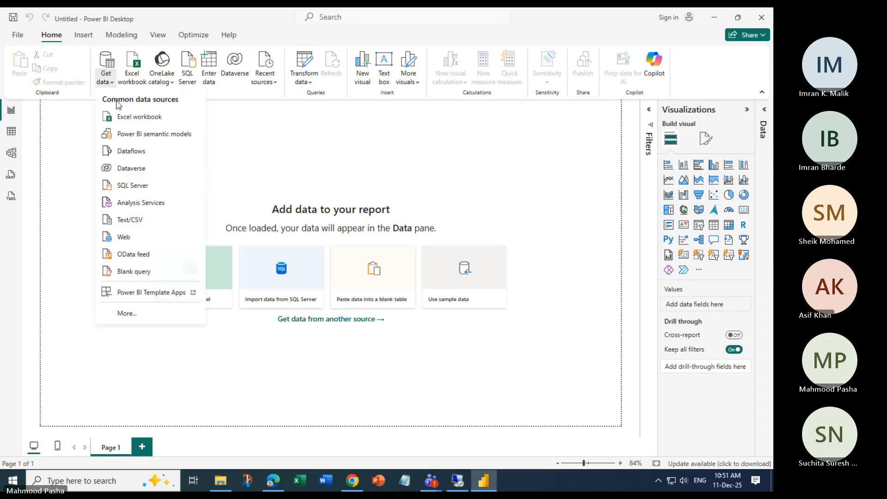
{"action": "left_click", "coordinate": [131, 220]}
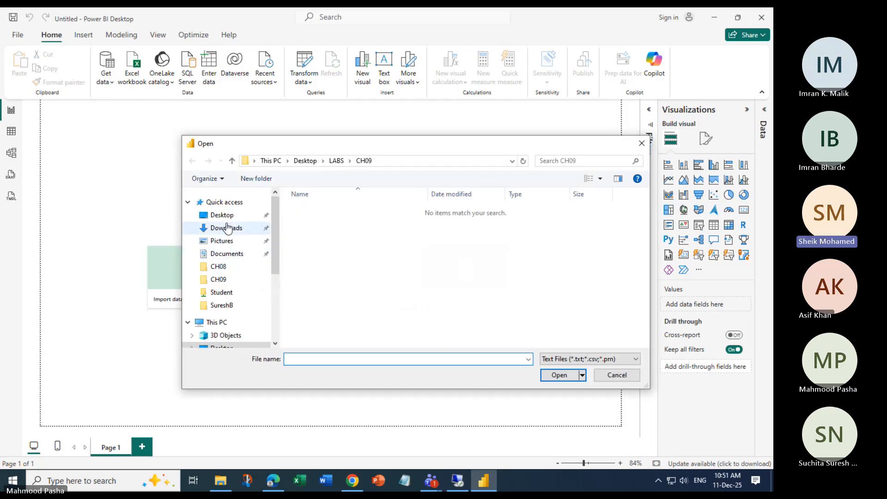
{"action": "left_click", "coordinate": [221, 214]}
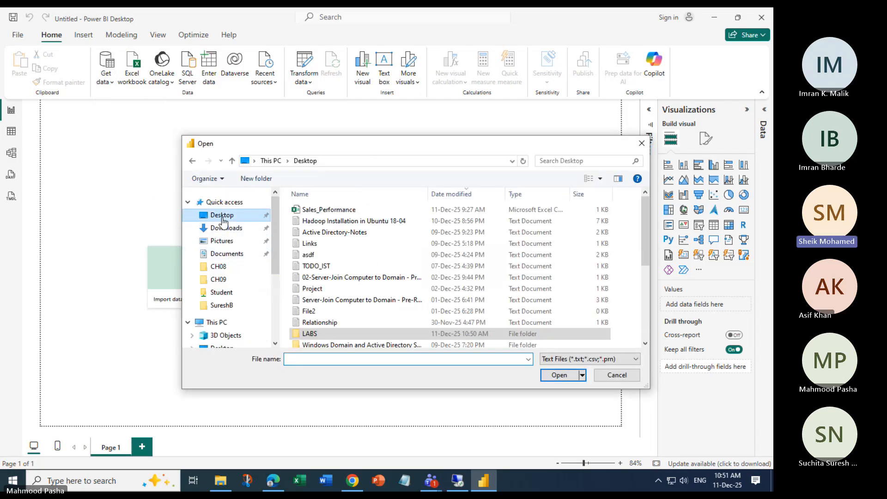
{"action": "double_click", "coordinate": [317, 330]}
{"action": "left_click", "coordinate": [327, 266]}
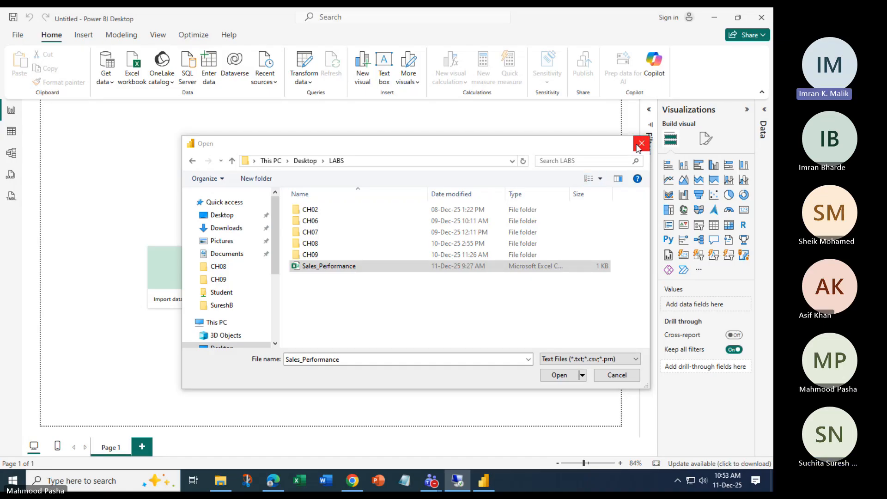
{"action": "left_click", "coordinate": [642, 144]}
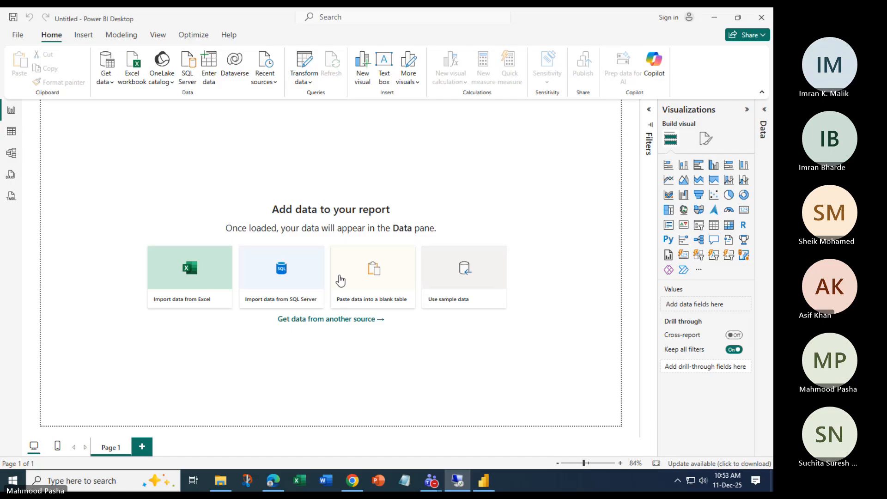
Load Sales_Performance.csv from the Desktop as a Text/CSV source and close the LABS folder window
{"action": "left_click", "coordinate": [329, 195]}
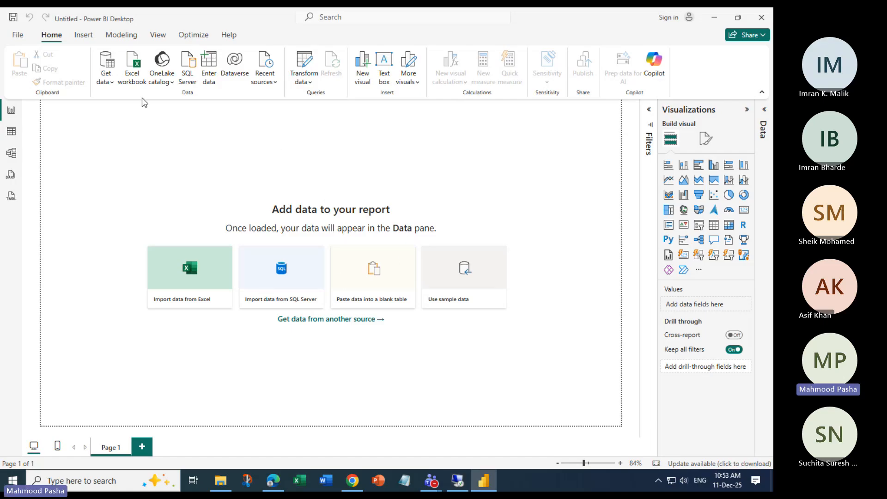
{"action": "left_click", "coordinate": [106, 80]}
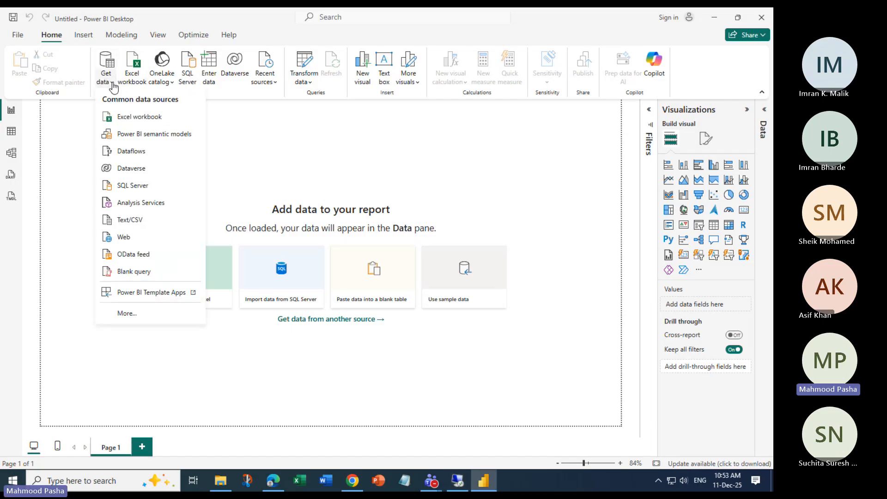
{"action": "left_click", "coordinate": [130, 221]}
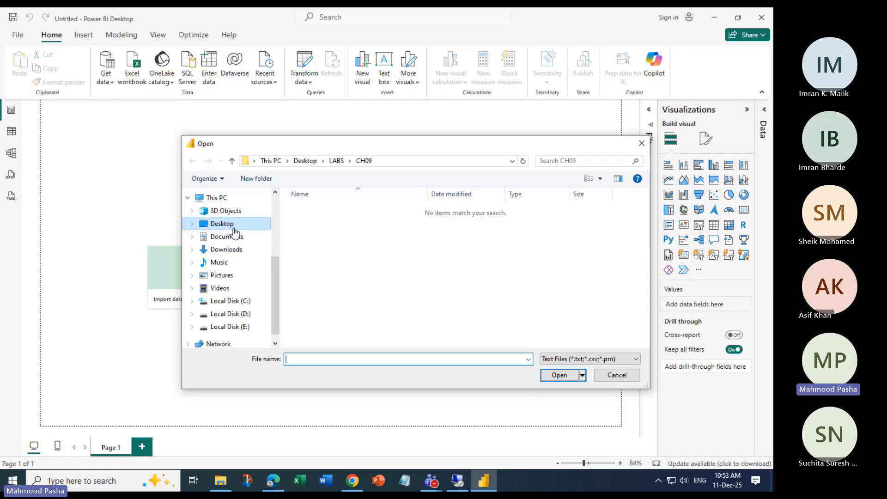
{"action": "left_click", "coordinate": [220, 224]}
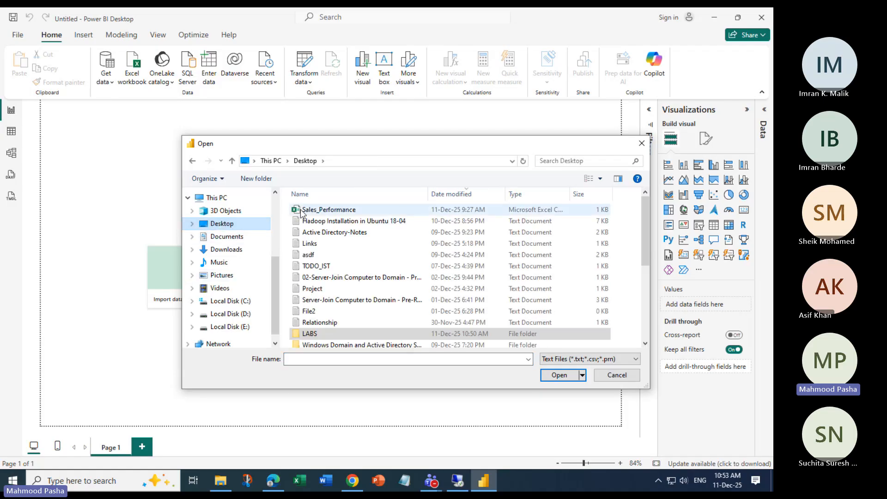
{"action": "left_click", "coordinate": [350, 210]}
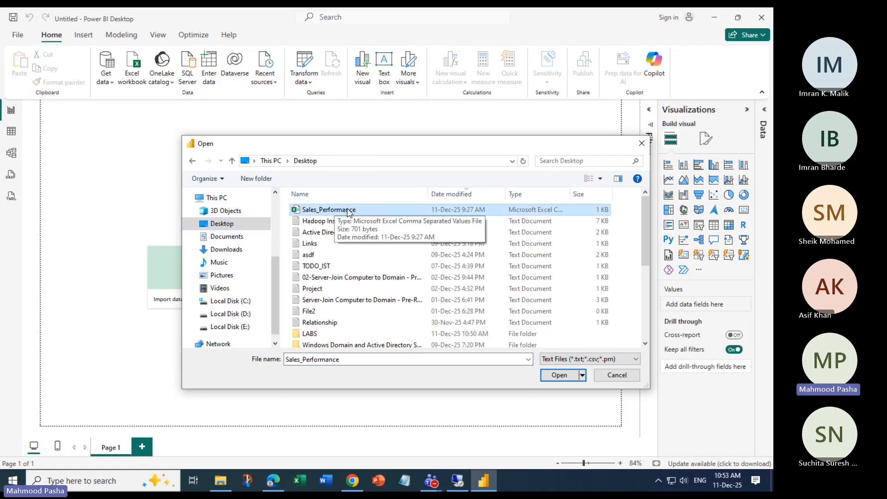
{"action": "left_click", "coordinate": [558, 376]}
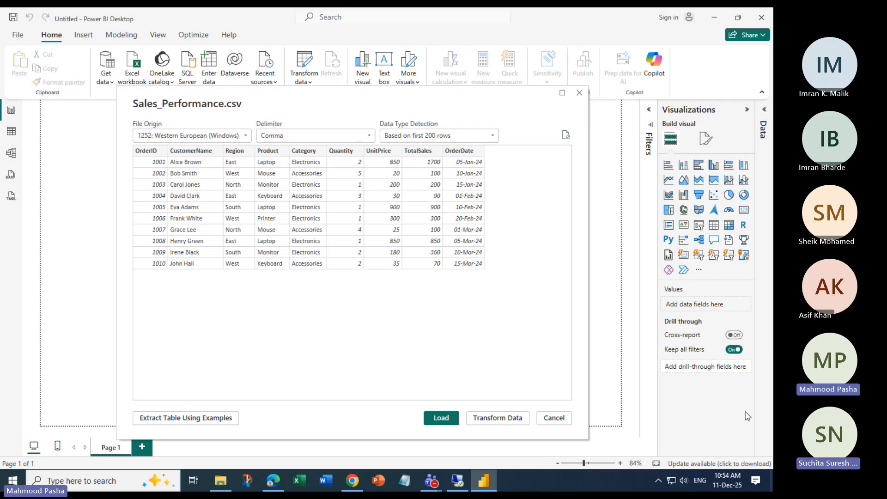
{"action": "mouse_move", "coordinate": [720, 481]}
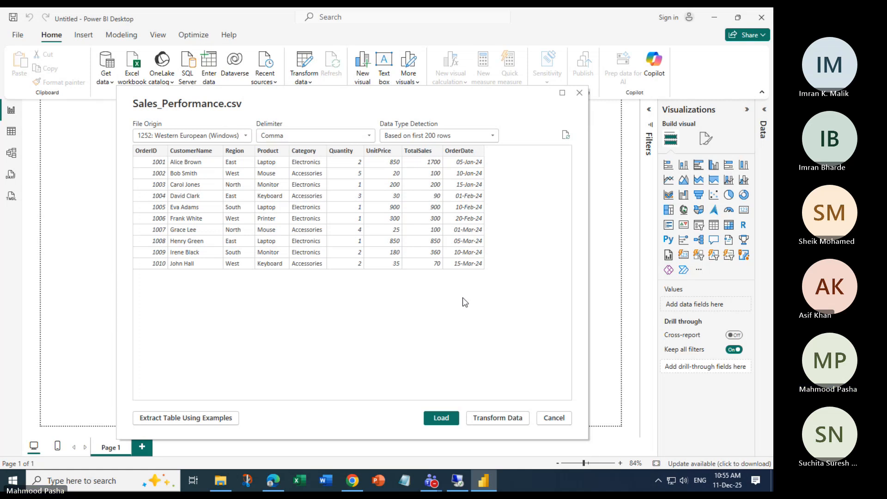
{"action": "left_click", "coordinate": [441, 418]}
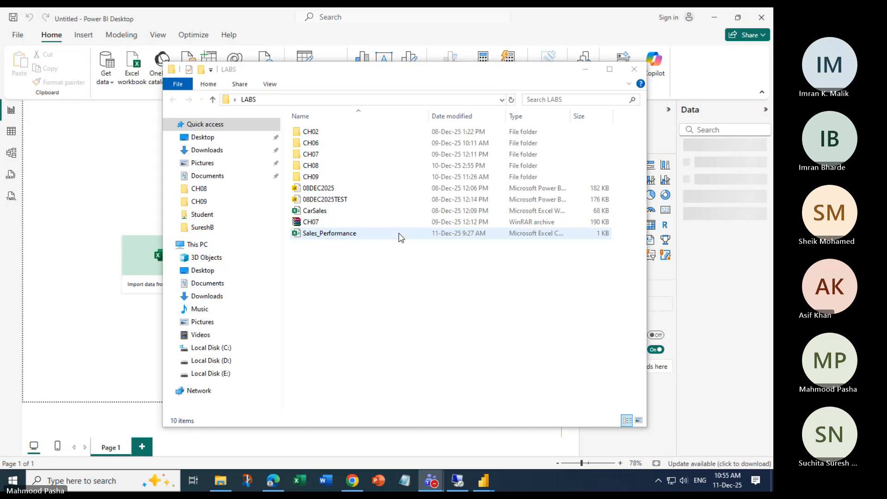
{"action": "left_click", "coordinate": [633, 70]}
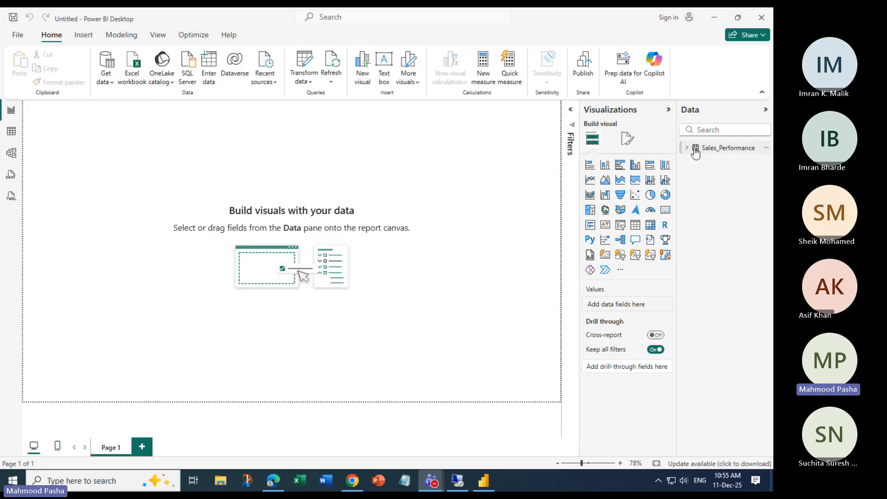
Expand the fields of the Sales_Performance table and show its rows in Table view
{"action": "left_click", "coordinate": [687, 148]}
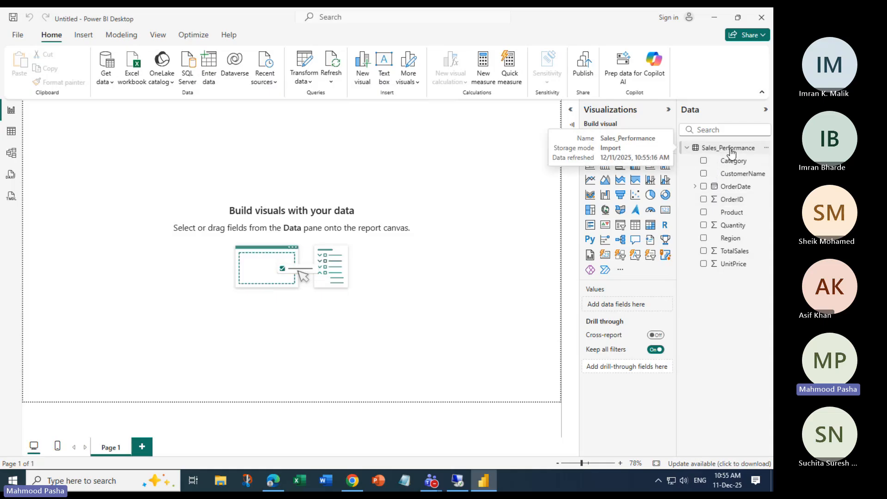
{"action": "left_click", "coordinate": [11, 134]}
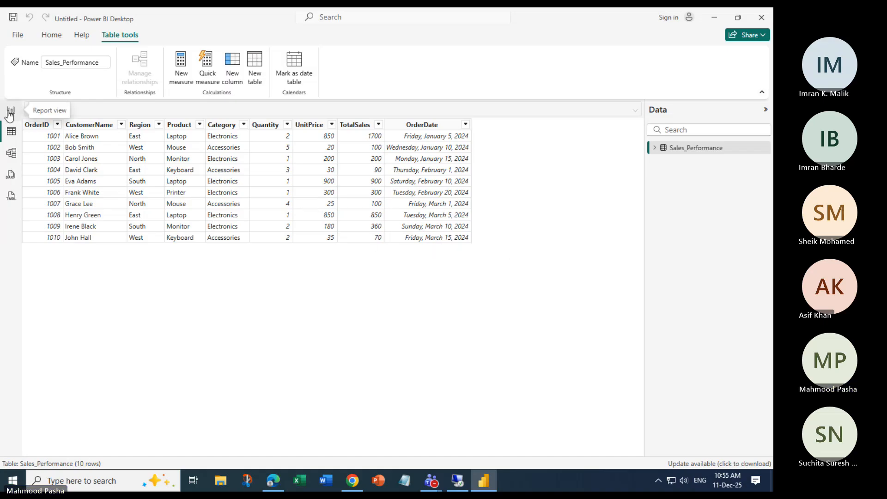
Review the date formats available for the OrderDate column without choosing one
{"action": "left_click", "coordinate": [422, 125]}
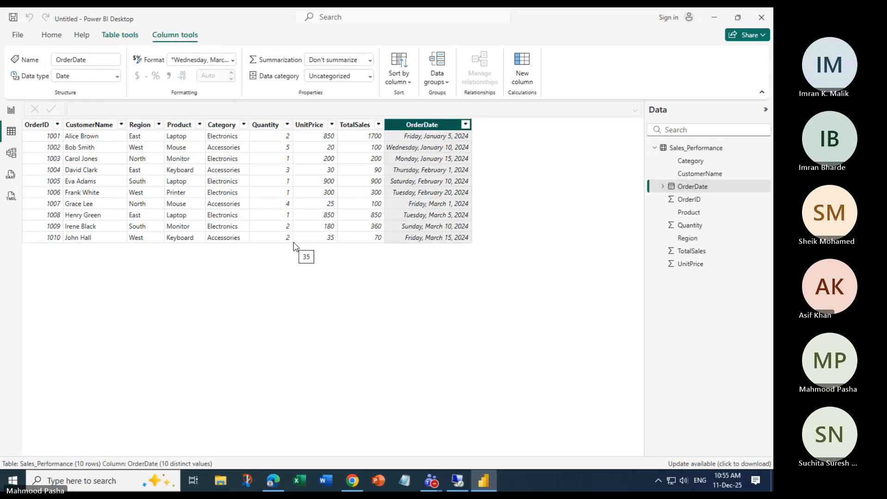
{"action": "left_click", "coordinate": [233, 60]}
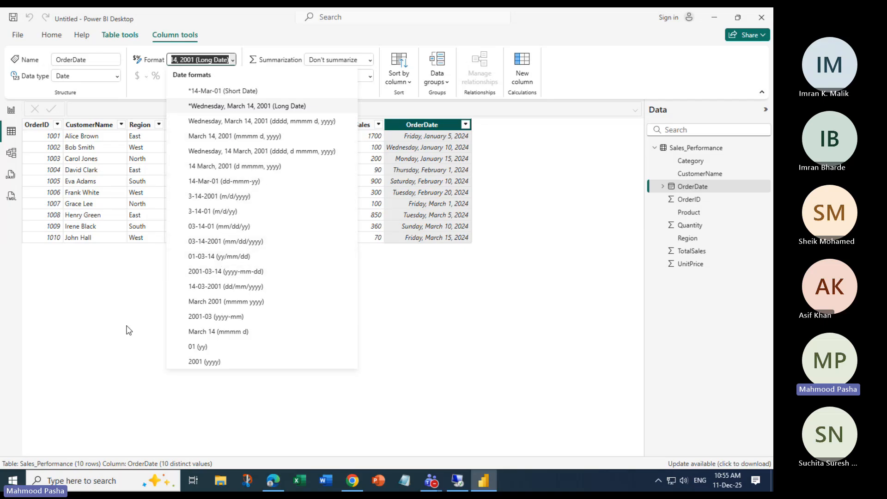
{"action": "left_click", "coordinate": [108, 305]}
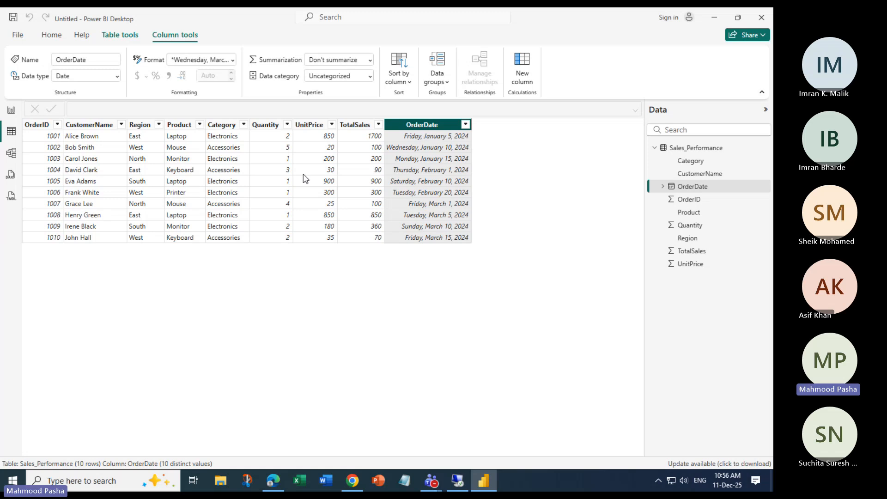
Review the currency formats available for the UnitPrice column without choosing one
{"action": "left_click", "coordinate": [307, 126]}
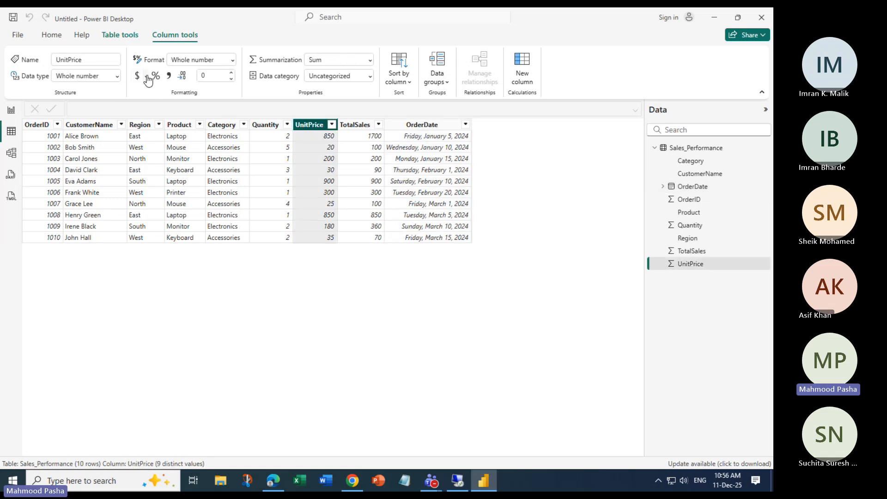
{"action": "left_click", "coordinate": [147, 77]}
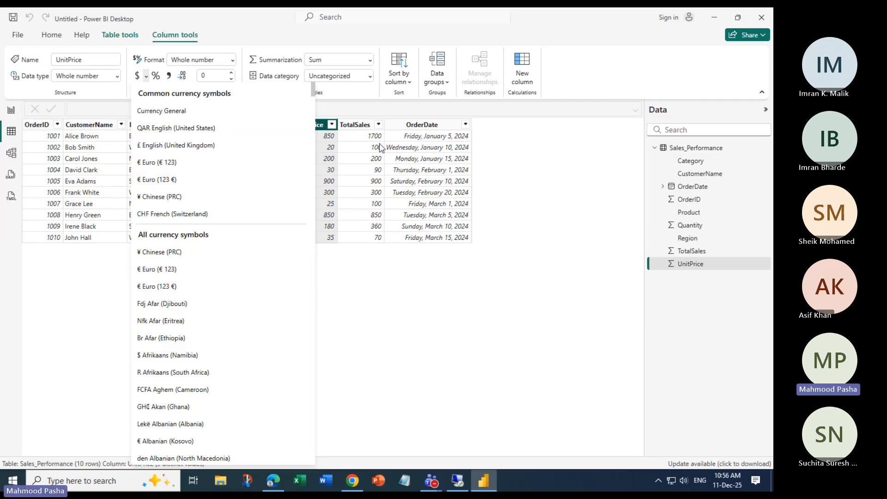
{"action": "left_click", "coordinate": [365, 132]}
{"action": "left_click", "coordinate": [368, 141]}
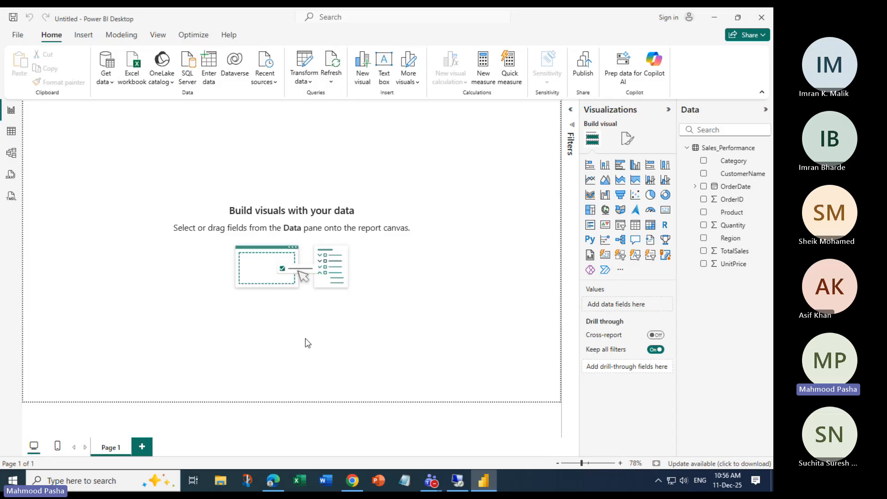
Insert a matrix visual on Page 1 of the report and enlarge it to more than half the page width
{"action": "right_click", "coordinate": [111, 450]}
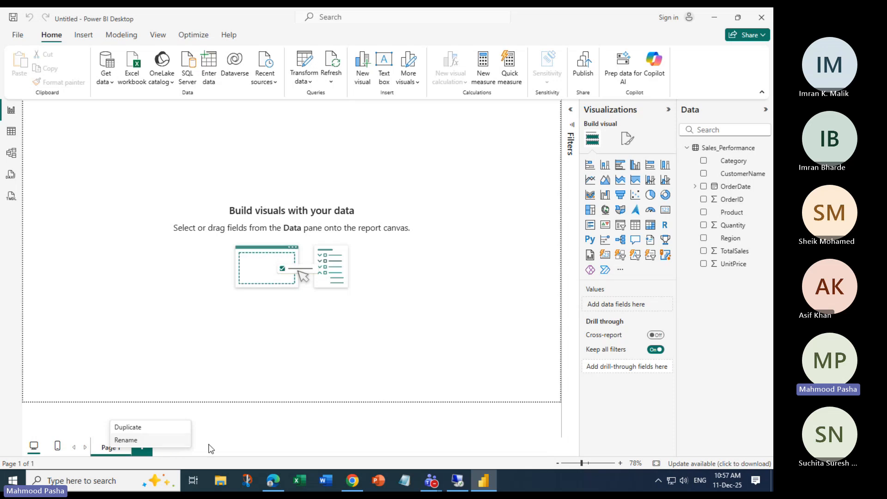
{"action": "left_click", "coordinate": [151, 284]}
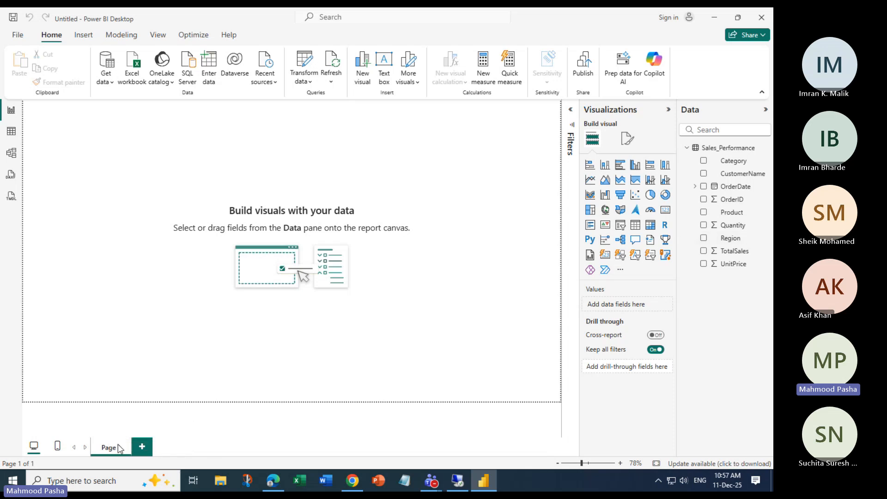
{"action": "left_click", "coordinate": [650, 225]}
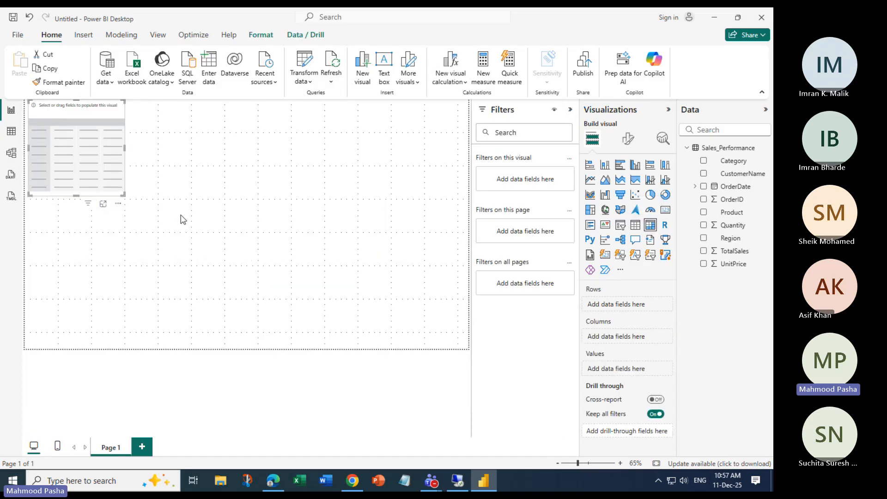
{"action": "left_click_drag", "start_coordinate": [123, 195], "coordinate": [280, 273]}
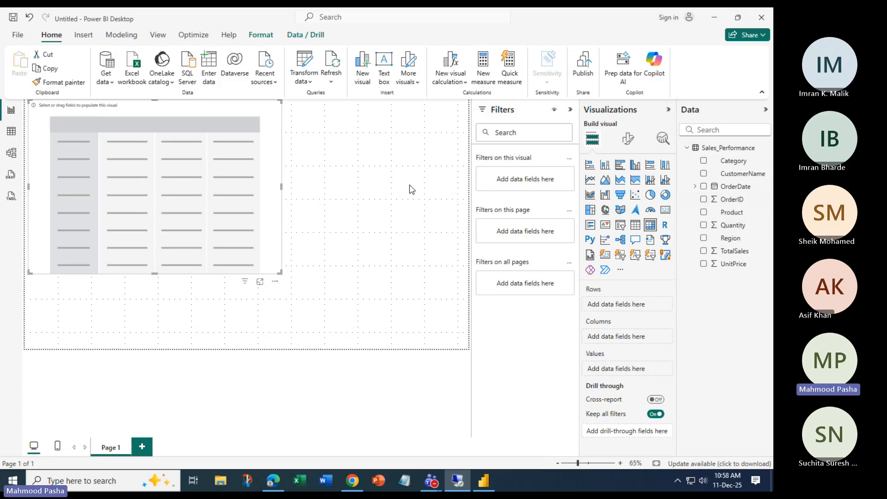
Add Region, Category and TotalSales to the matrix and shrink its frame to fit the table closely
{"action": "left_click", "coordinate": [703, 238]}
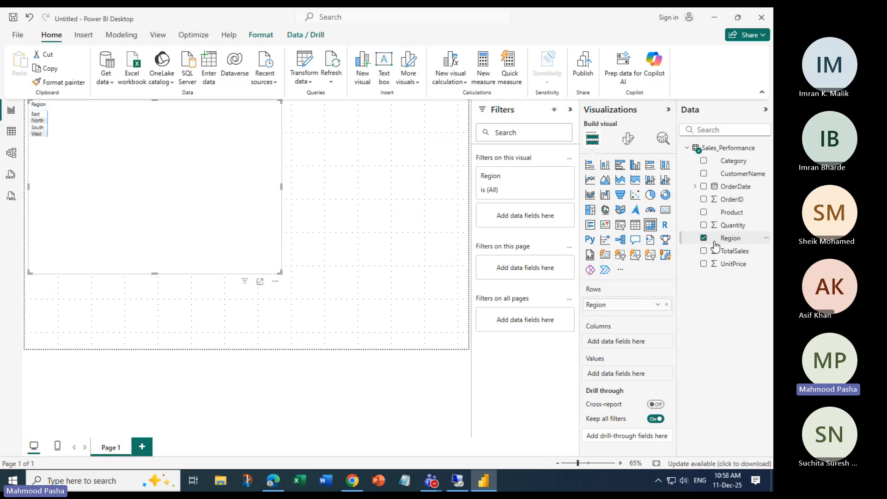
{"action": "left_click", "coordinate": [704, 161]}
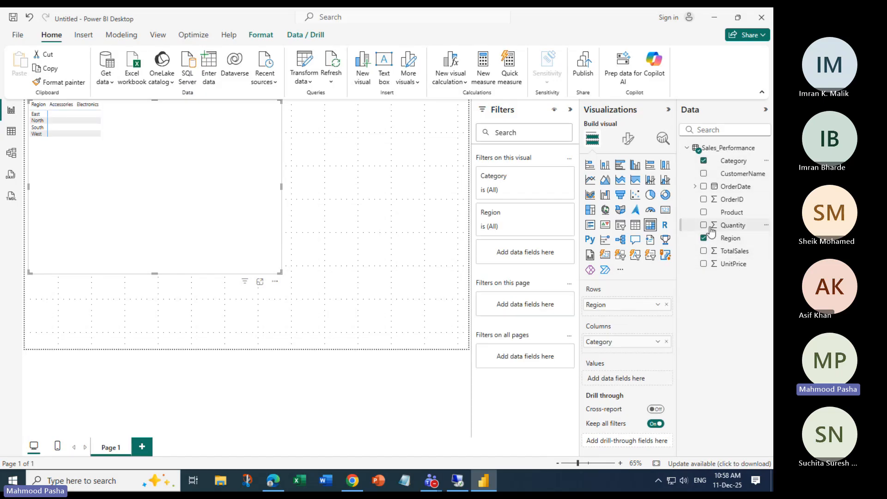
{"action": "left_click", "coordinate": [705, 252]}
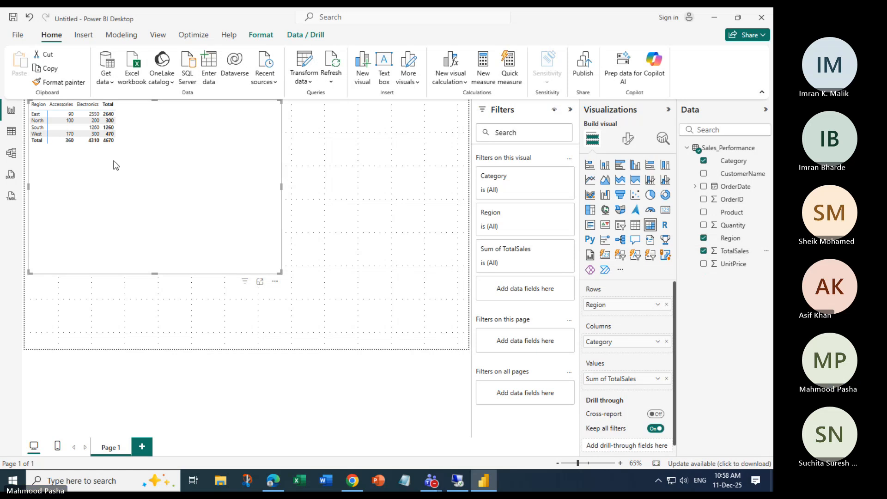
{"action": "left_click_drag", "start_coordinate": [276, 268], "coordinate": [132, 155]}
{"action": "scroll", "coordinate": [99, 147], "scroll_direction": "up", "scroll_amount": 4}
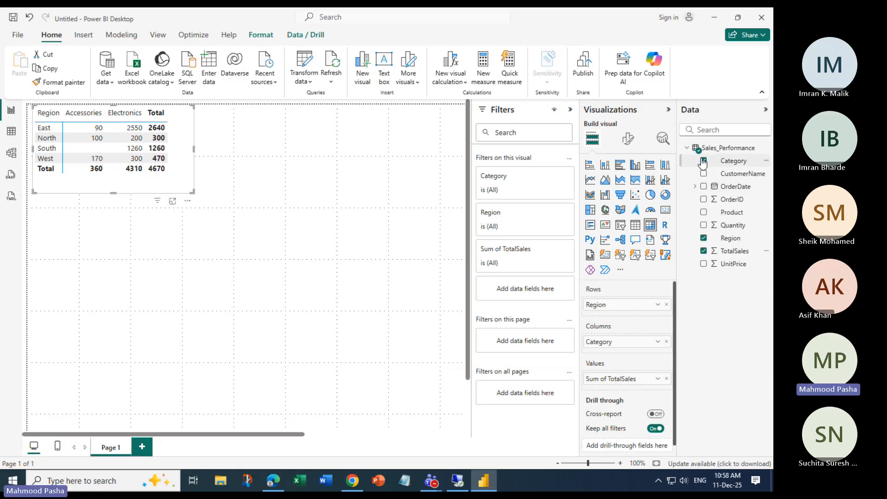
Clear all matrix fields and reassign Region to Rows, Category to Columns and TotalSales to Values
{"action": "left_click", "coordinate": [703, 238]}
{"action": "left_click", "coordinate": [703, 251]}
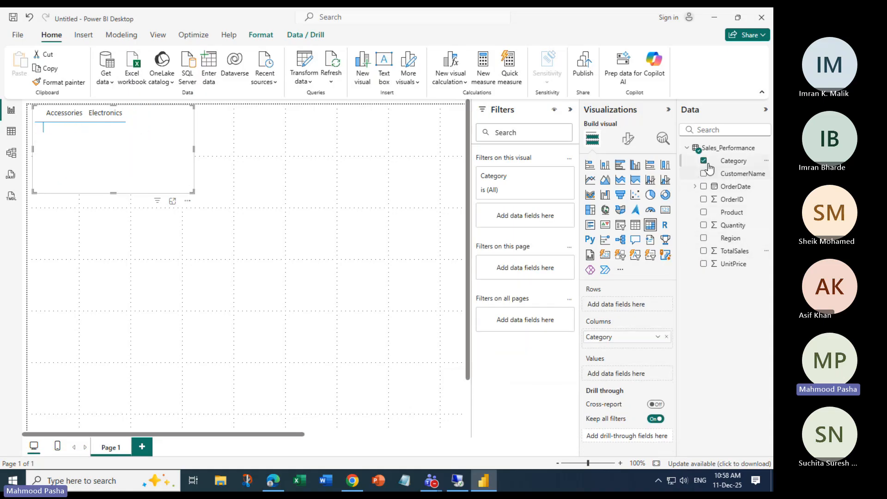
{"action": "left_click", "coordinate": [704, 161]}
{"action": "left_click_drag", "start_coordinate": [730, 238], "coordinate": [616, 304]}
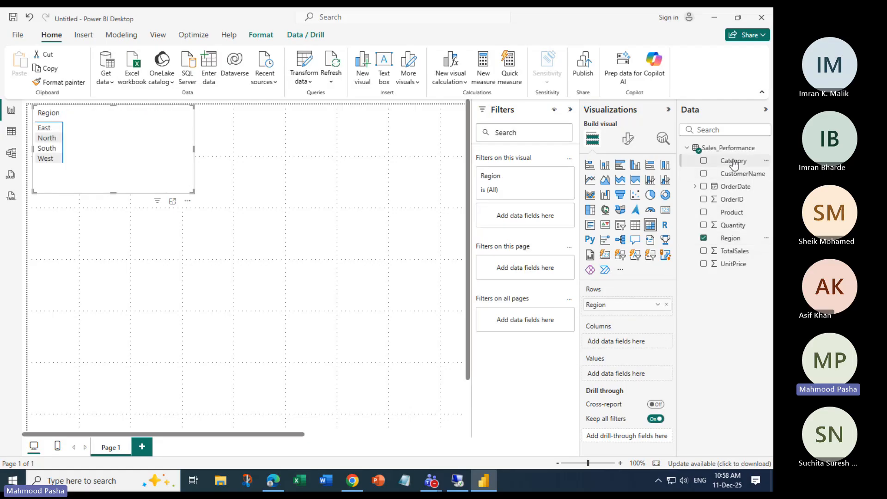
{"action": "left_click_drag", "start_coordinate": [725, 161], "coordinate": [620, 341]}
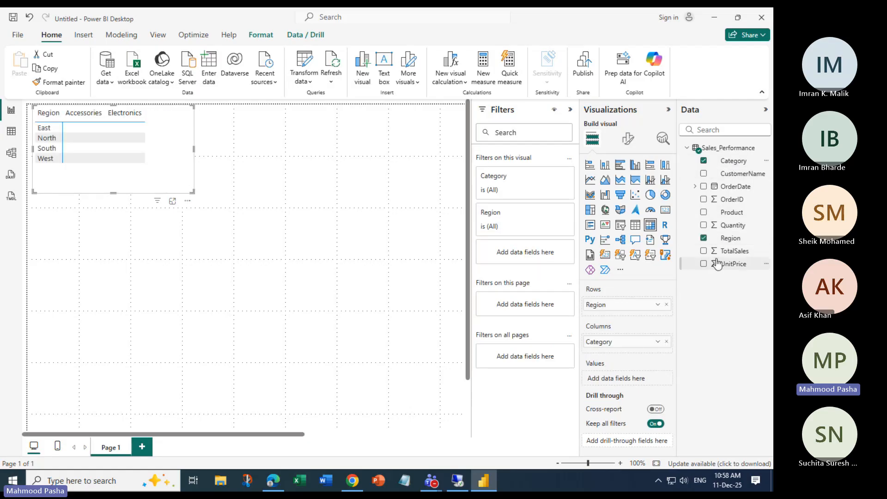
{"action": "left_click_drag", "start_coordinate": [735, 251], "coordinate": [643, 381]}
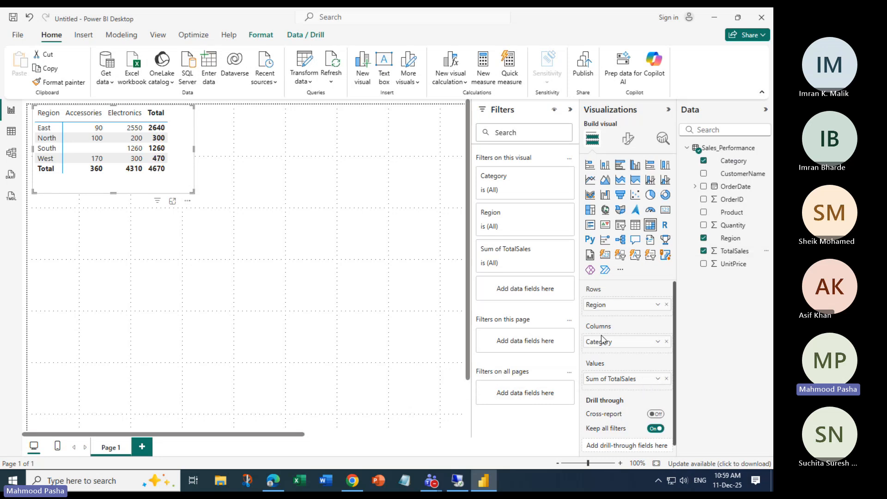
Move Category from Columns to Rows beneath Region and expand the East region
{"action": "left_click_drag", "start_coordinate": [613, 342], "coordinate": [613, 323]}
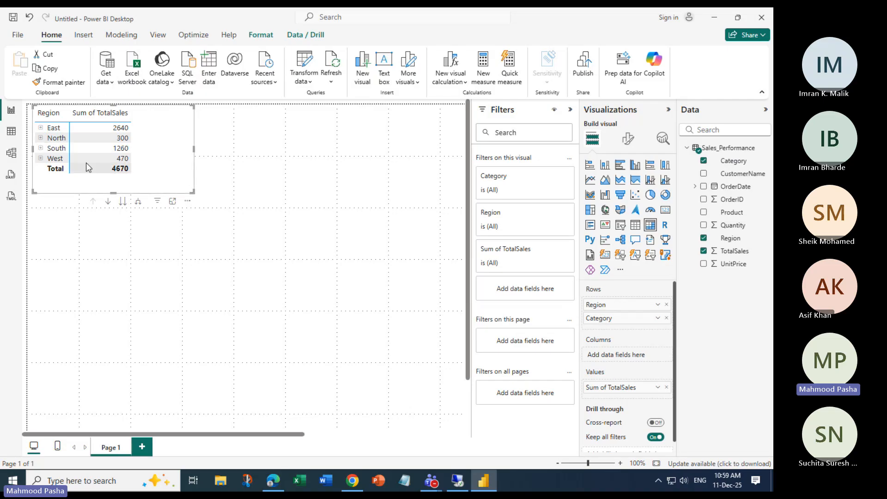
{"action": "left_click", "coordinate": [41, 129]}
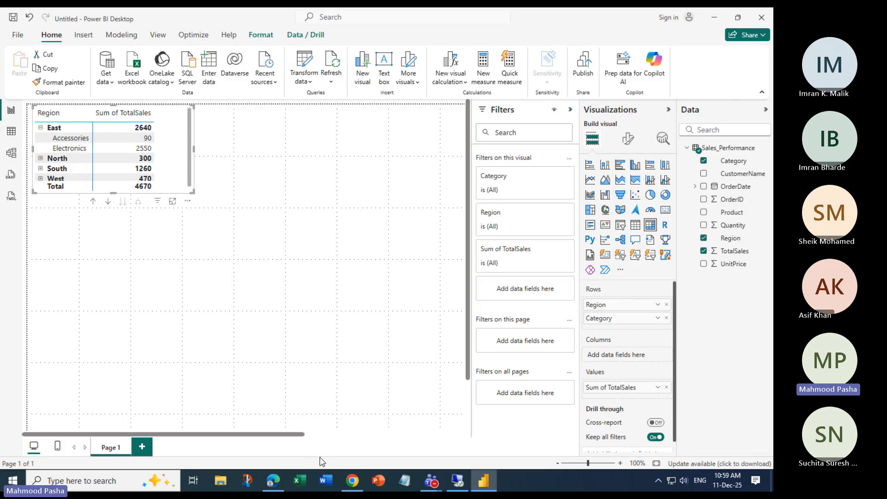
Switch to the Sales_Performance sheet in Excel and widen the CustomerName and Category columns until their entries are readable
{"action": "left_click", "coordinate": [714, 18]}
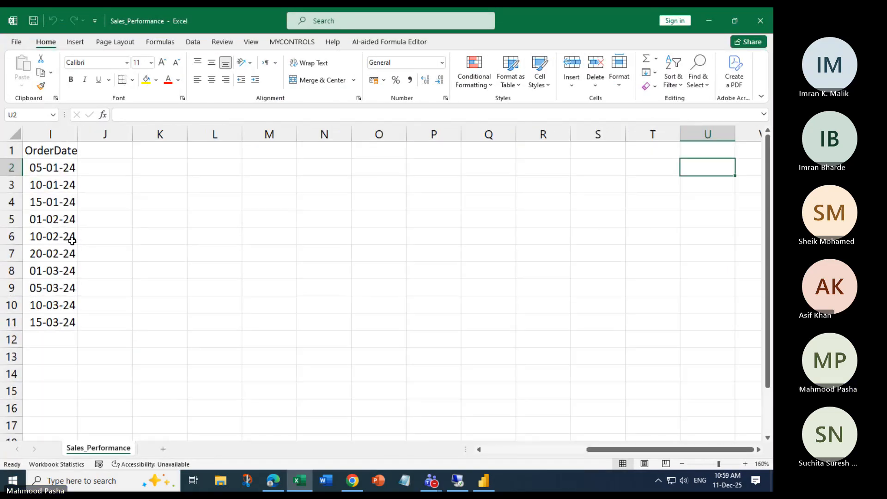
{"action": "left_click_drag", "start_coordinate": [649, 454], "coordinate": [452, 449]}
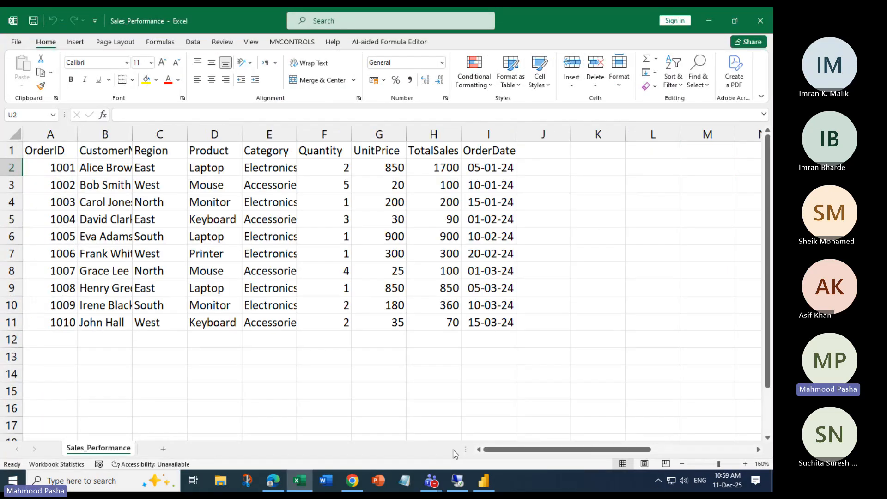
{"action": "left_click_drag", "start_coordinate": [132, 133], "coordinate": [188, 134]}
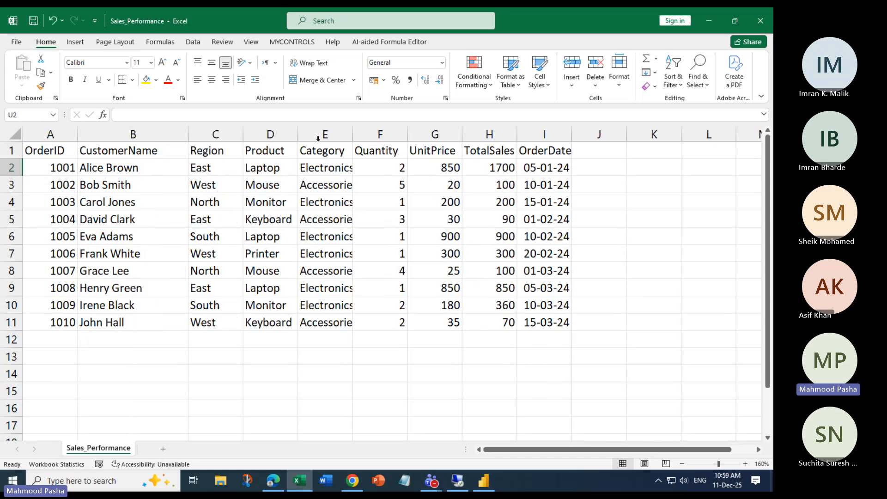
{"action": "left_click_drag", "start_coordinate": [353, 134], "coordinate": [396, 134]}
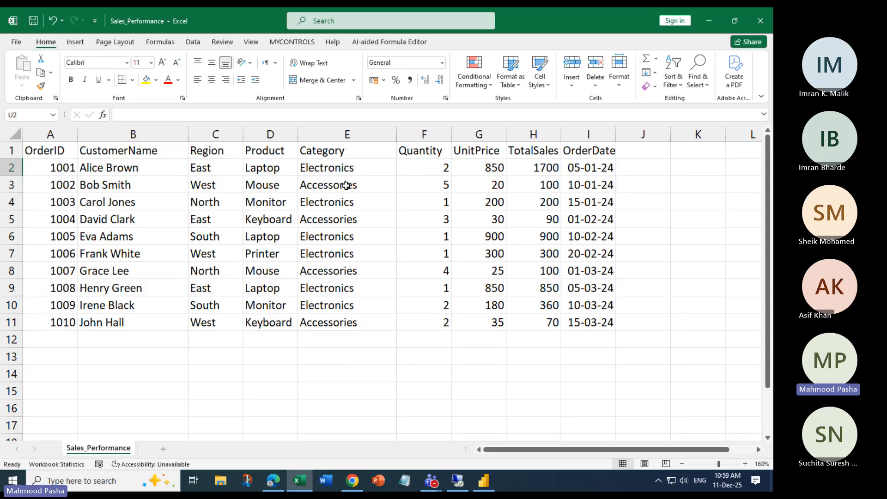
Highlight the Region, Category and TotalSales columns together in the sheet, minimise Excel and switch back to Power BI Desktop
{"action": "left_click", "coordinate": [217, 134]}
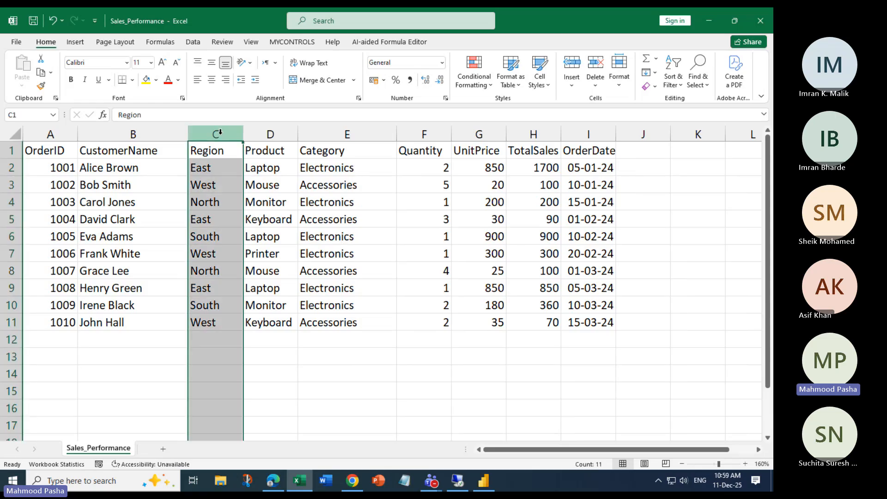
{"action": "left_click", "coordinate": [344, 134], "text": "ctrl"}
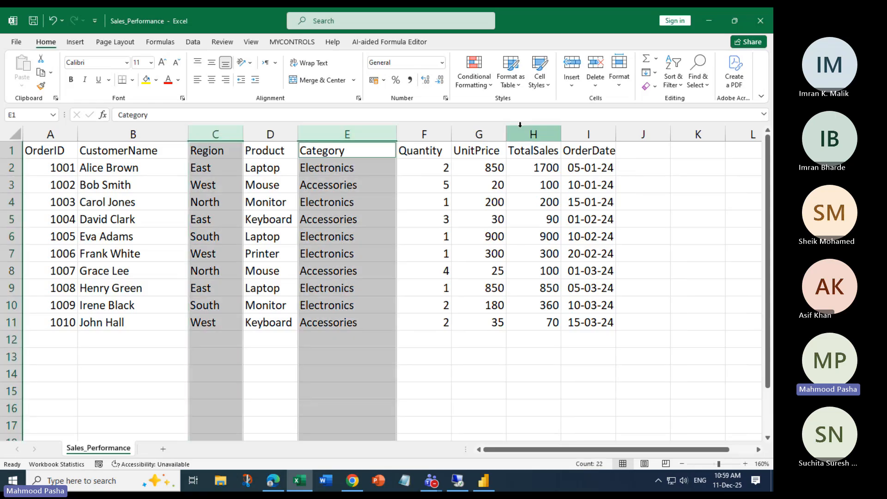
{"action": "left_click", "coordinate": [532, 134], "text": "ctrl"}
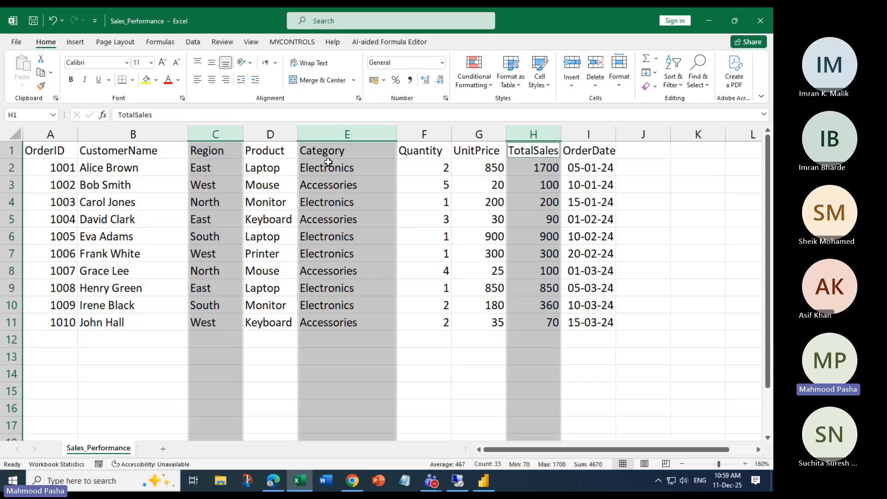
{"action": "left_click", "coordinate": [708, 20]}
{"action": "left_click", "coordinate": [483, 481]}
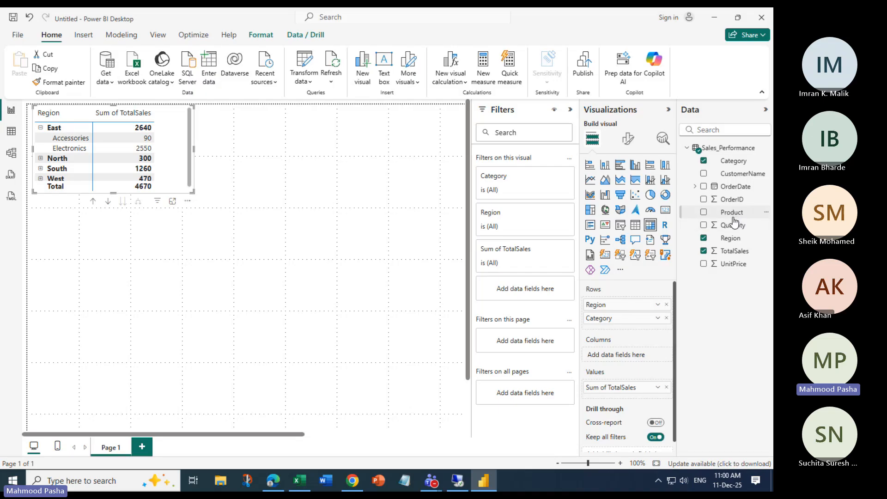
Add Product between Region and Category in the matrix Rows, expand Keyboard and Laptop under East, and enlarge the matrix
{"action": "left_click_drag", "start_coordinate": [734, 218], "coordinate": [641, 319]}
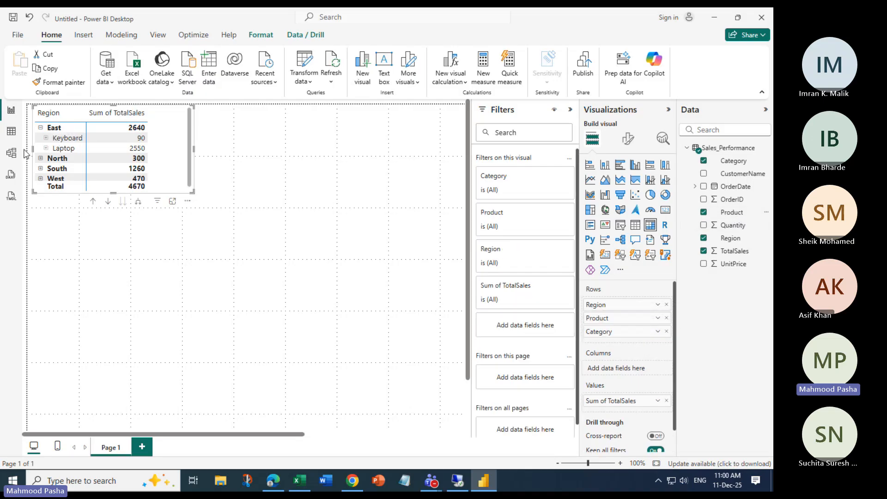
{"action": "left_click", "coordinate": [45, 139]}
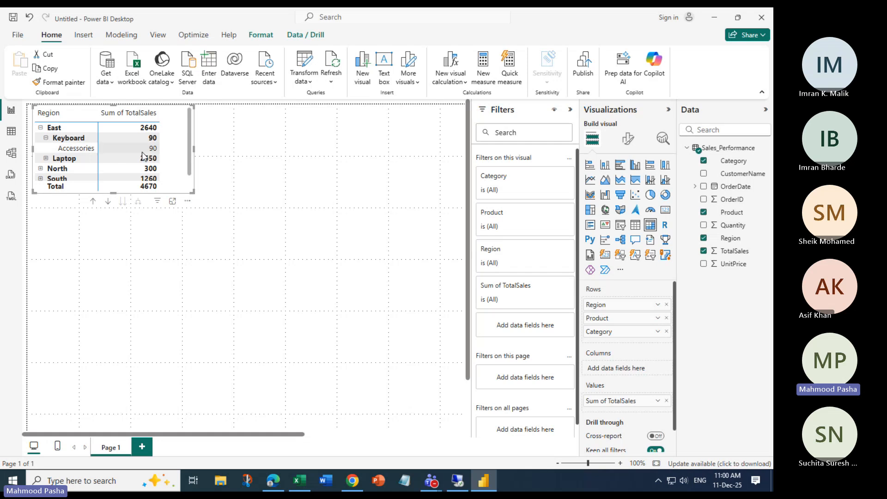
{"action": "left_click", "coordinate": [45, 159]}
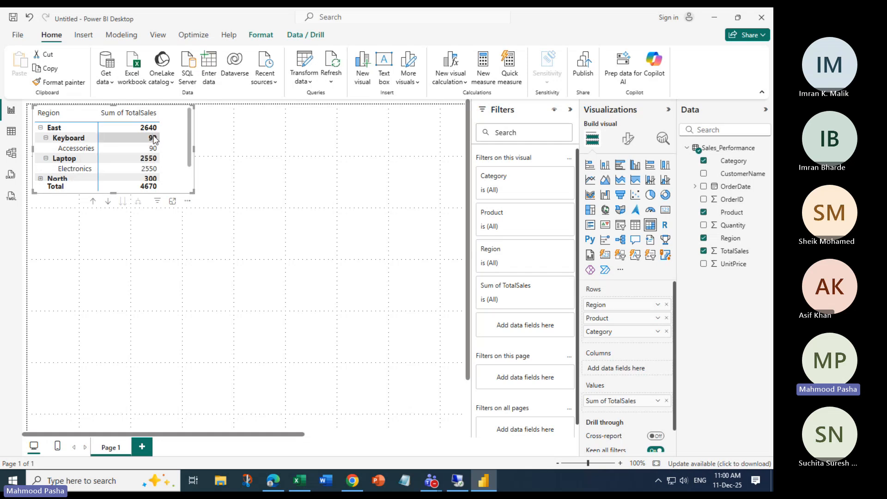
{"action": "left_click_drag", "start_coordinate": [193, 191], "coordinate": [218, 233]}
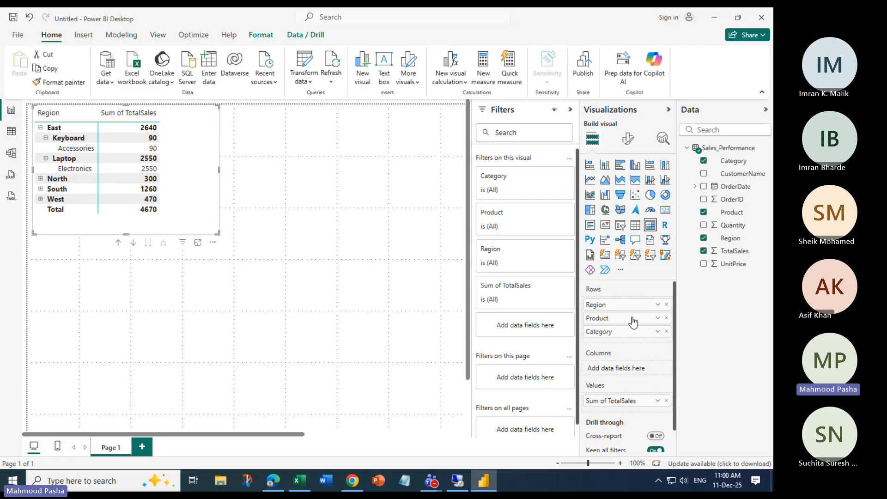
Remove Product from the matrix Rows, move Category back to Columns, and shrink the matrix frame around the table
{"action": "left_click", "coordinate": [667, 318]}
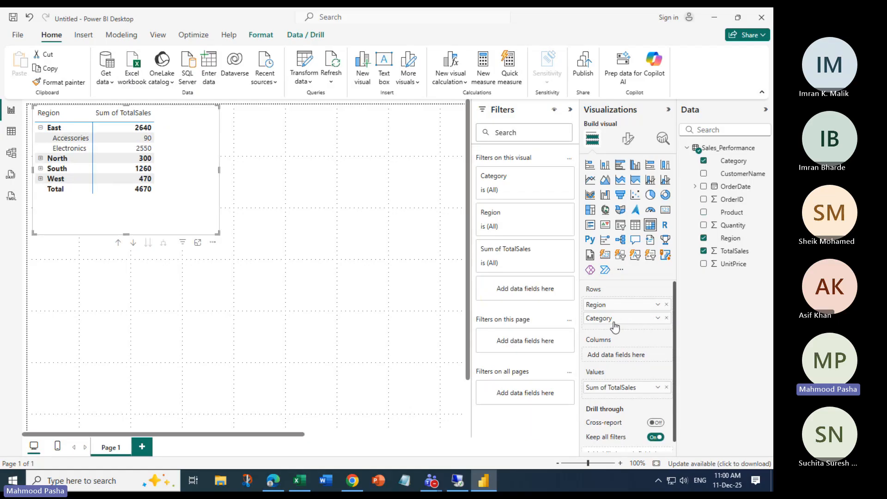
{"action": "left_click_drag", "start_coordinate": [614, 323], "coordinate": [615, 357]}
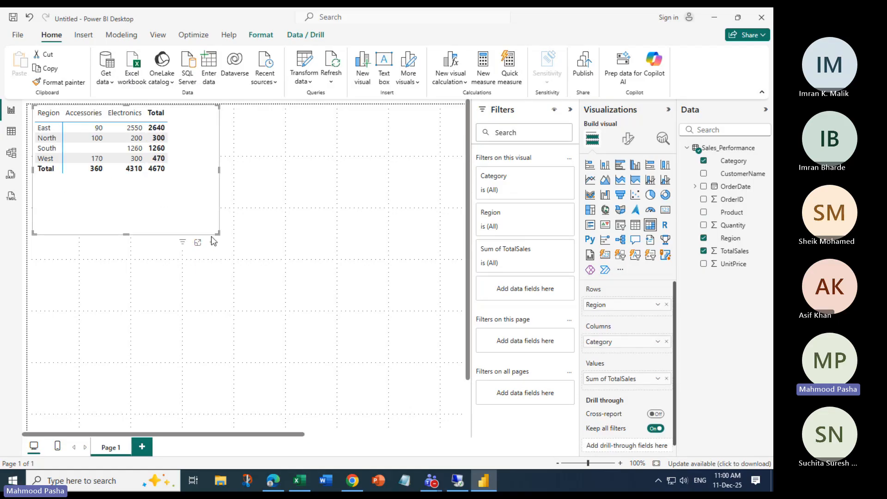
{"action": "left_click_drag", "start_coordinate": [218, 234], "coordinate": [203, 196]}
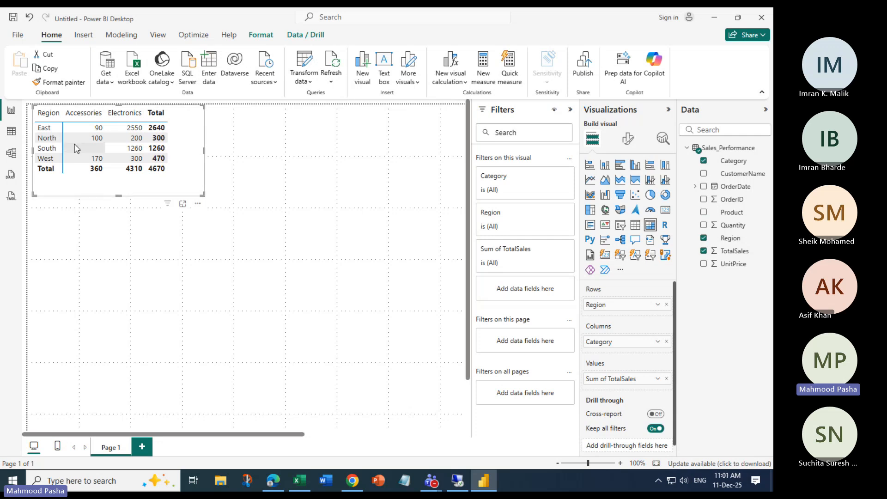
Review the context options of the matrix's region rows without choosing one, and select the East row
{"action": "right_click", "coordinate": [45, 133]}
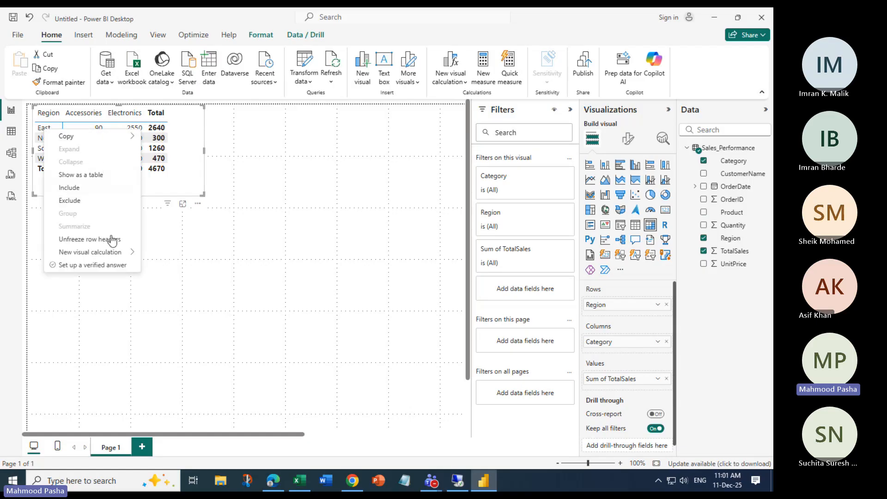
{"action": "left_click", "coordinate": [227, 236]}
{"action": "scroll", "coordinate": [227, 236], "scroll_direction": "down", "scroll_amount": 1}
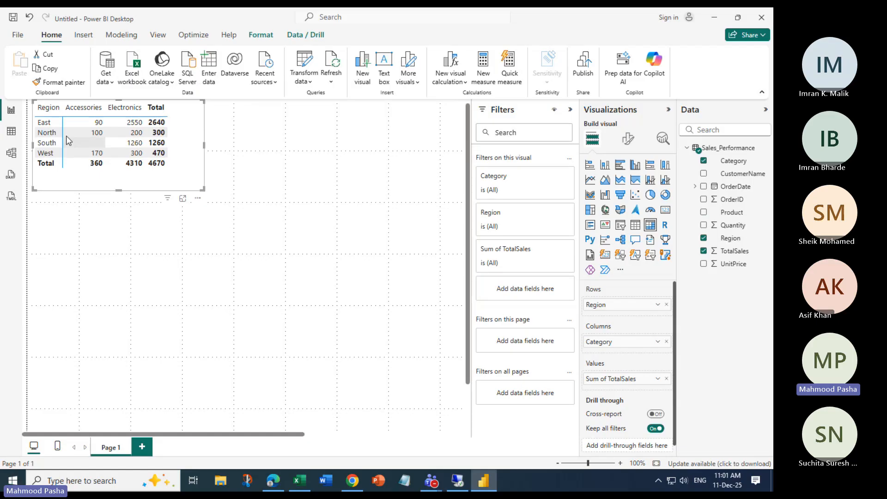
{"action": "left_click", "coordinate": [49, 126]}
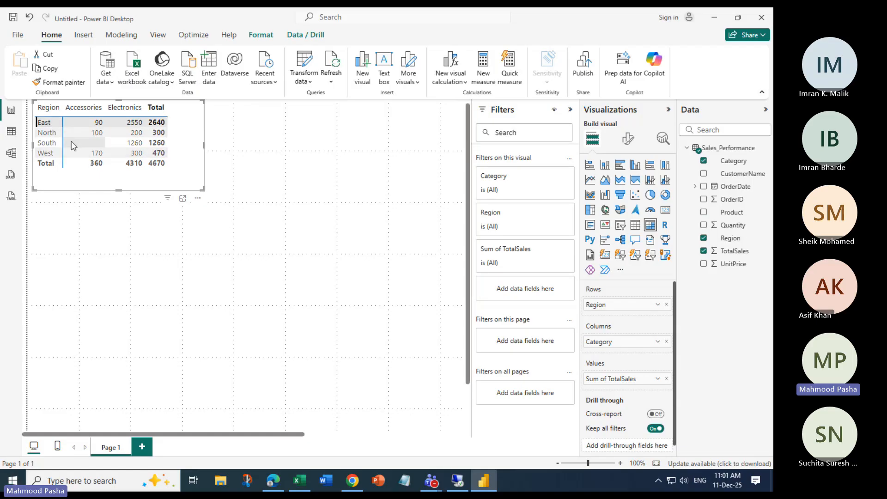
Review the Sales_Performance table data, return to the report and narrow the matrix frame slightly
{"action": "left_click", "coordinate": [11, 131]}
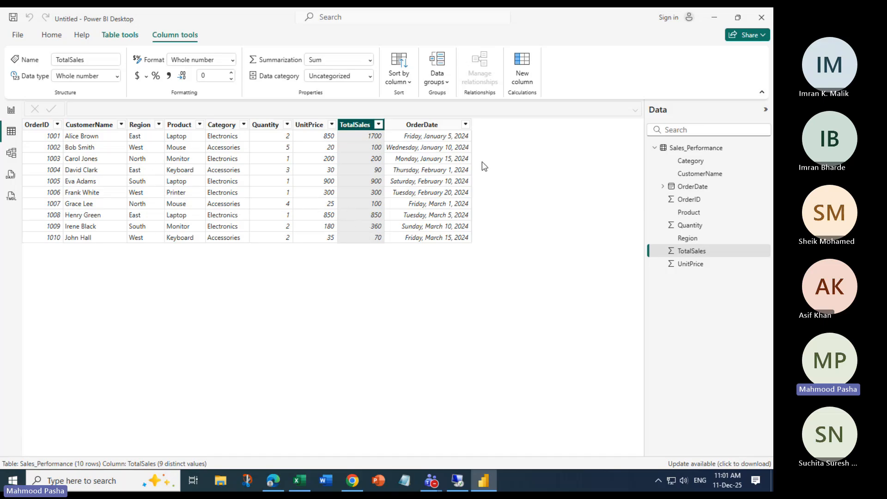
{"action": "left_click", "coordinate": [13, 112]}
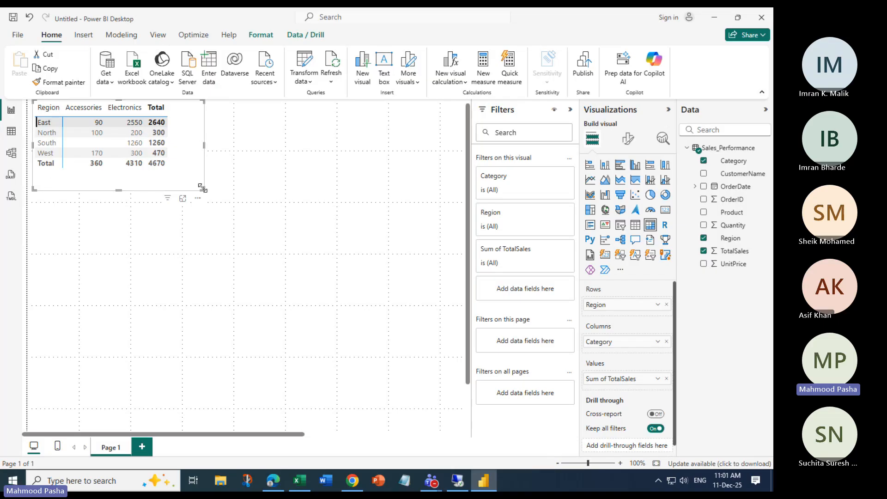
{"action": "left_click_drag", "start_coordinate": [202, 189], "coordinate": [189, 190]}
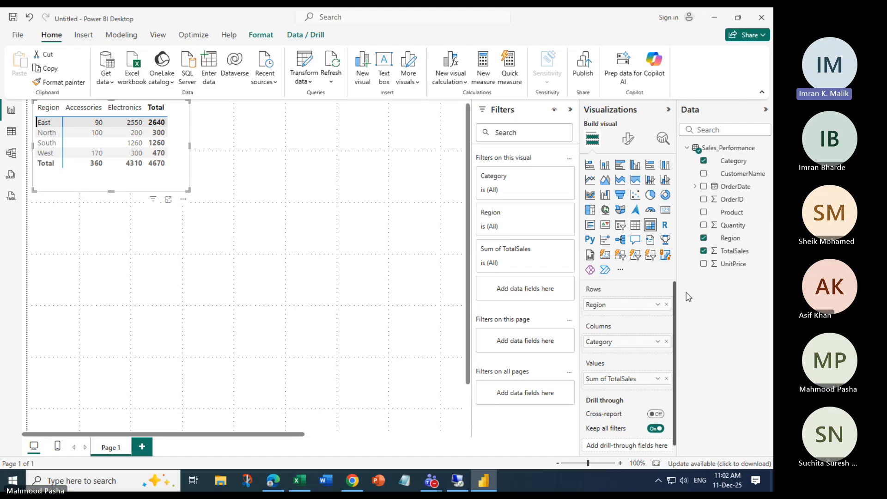
Read the description of the matrix's Drill through settings and add a second report page
{"action": "scroll", "coordinate": [673, 289], "scroll_direction": "down", "scroll_amount": 1}
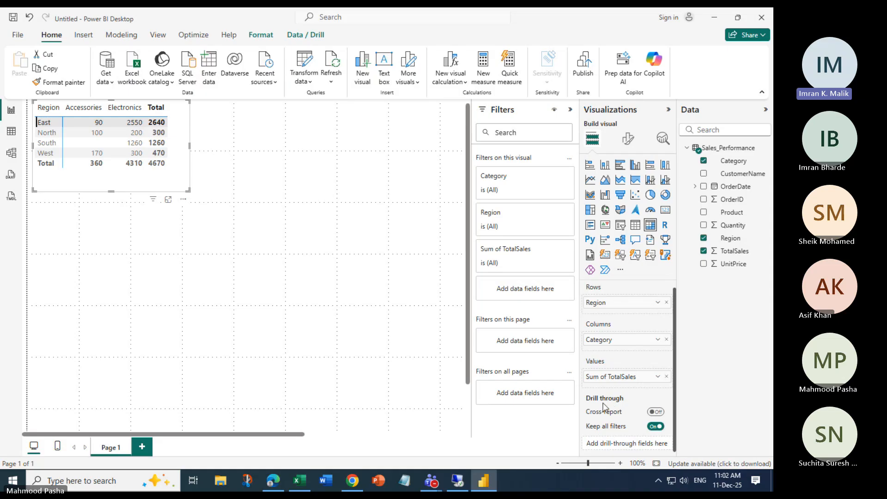
{"action": "mouse_move", "coordinate": [614, 405]}
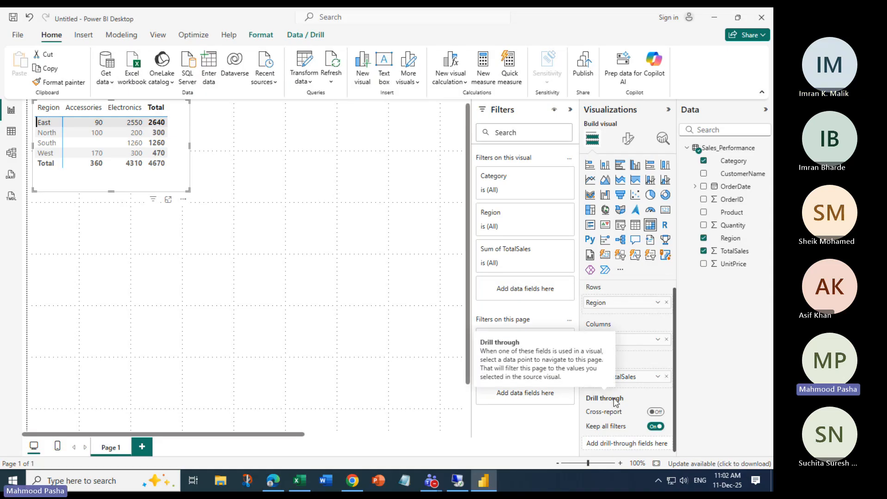
{"action": "left_click", "coordinate": [142, 447]}
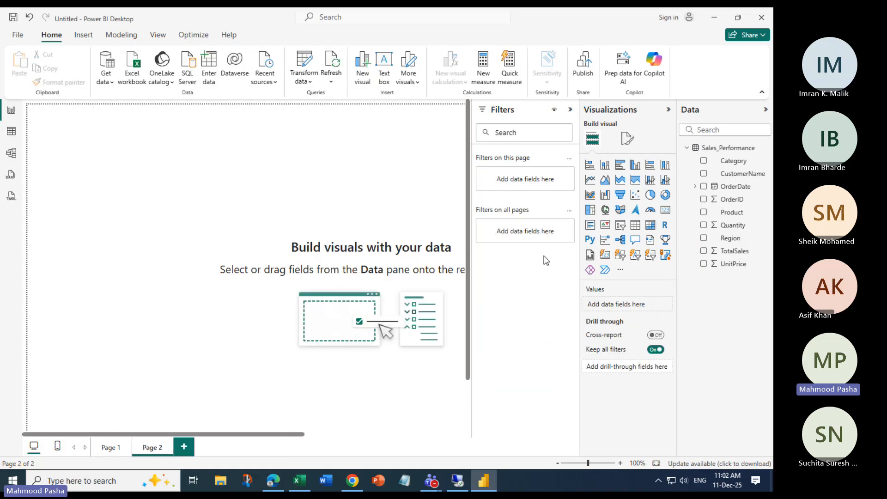
Collapse the Filters and Visualizations panes on Page 2 and restore both of them
{"action": "left_click", "coordinate": [570, 110]}
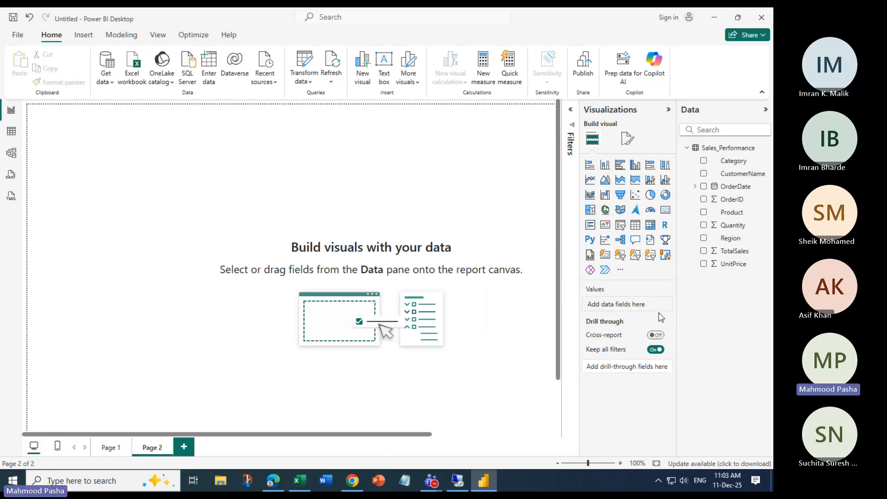
{"action": "left_click", "coordinate": [572, 113]}
{"action": "left_click", "coordinate": [572, 111]}
{"action": "left_click", "coordinate": [573, 112]}
{"action": "left_click", "coordinate": [668, 113]}
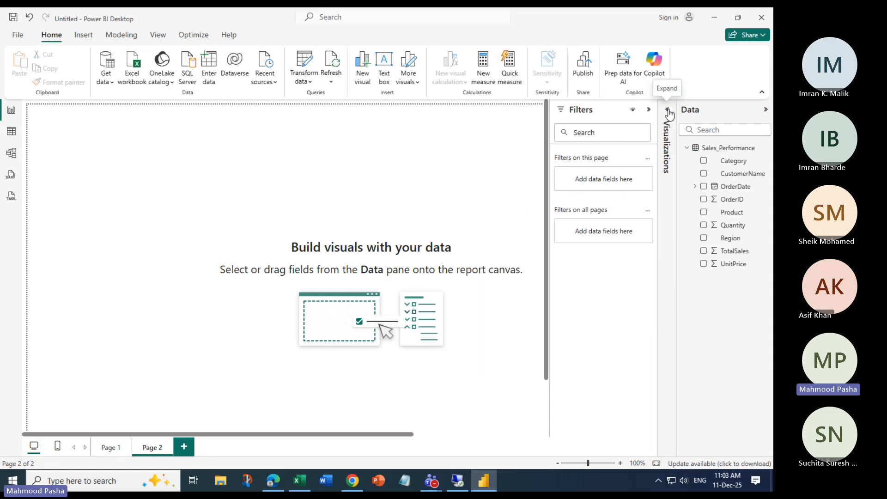
{"action": "left_click", "coordinate": [669, 113]}
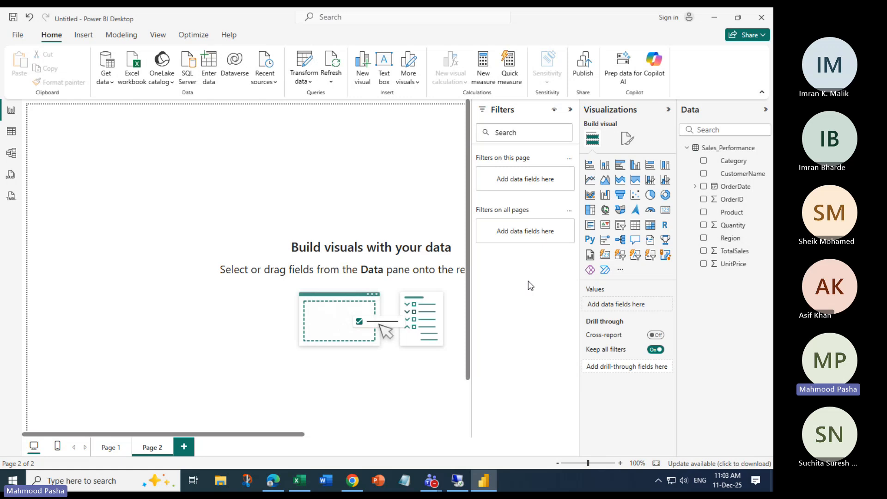
Open the program options and review the global Data Load and Report settings
{"action": "left_click", "coordinate": [17, 35]}
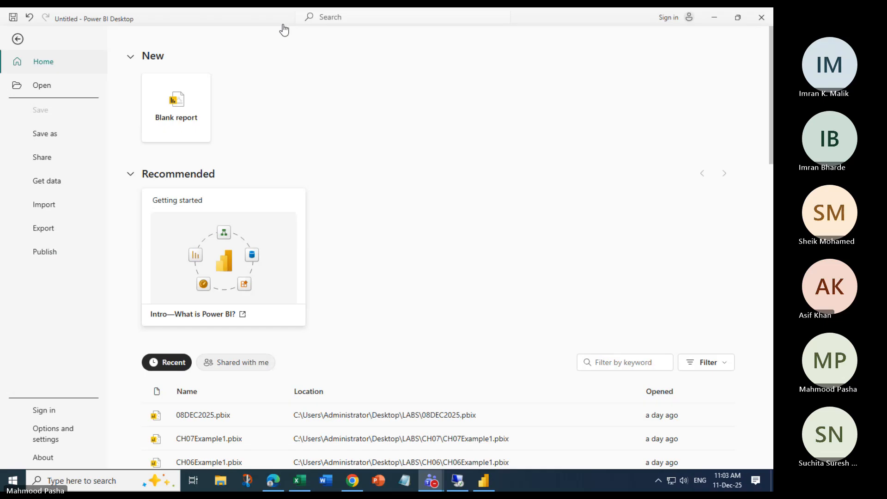
{"action": "left_click", "coordinate": [43, 433]}
{"action": "left_click", "coordinate": [158, 99]}
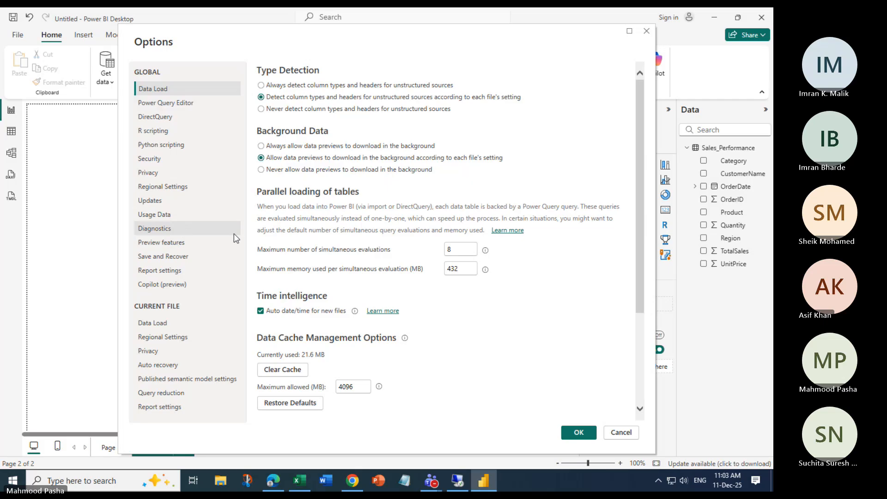
{"action": "left_click_drag", "start_coordinate": [636, 256], "coordinate": [643, 347]}
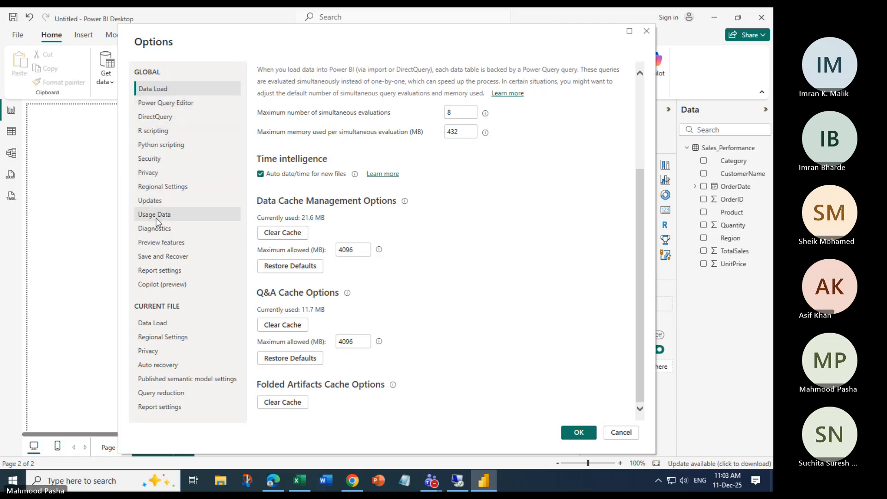
{"action": "left_click", "coordinate": [158, 272]}
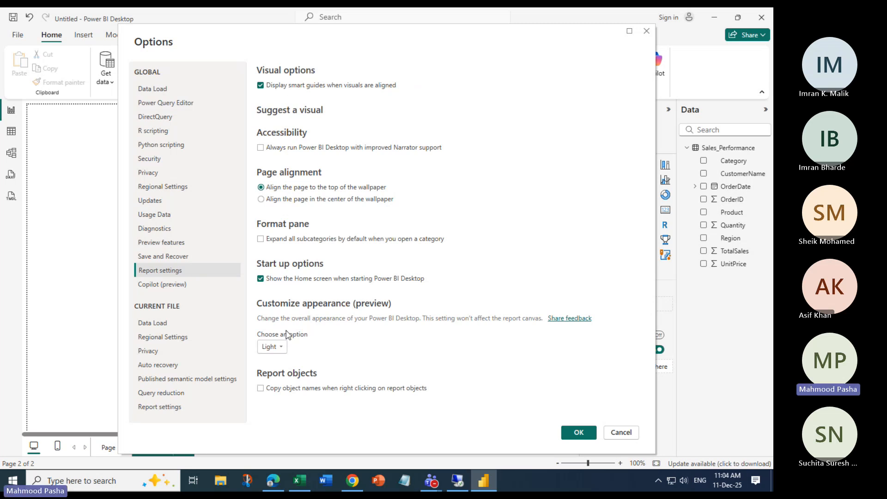
Look through the current file's Data Load, Regional Settings, Privacy, Auto recovery and Published semantic model settings
{"action": "left_click", "coordinate": [155, 327]}
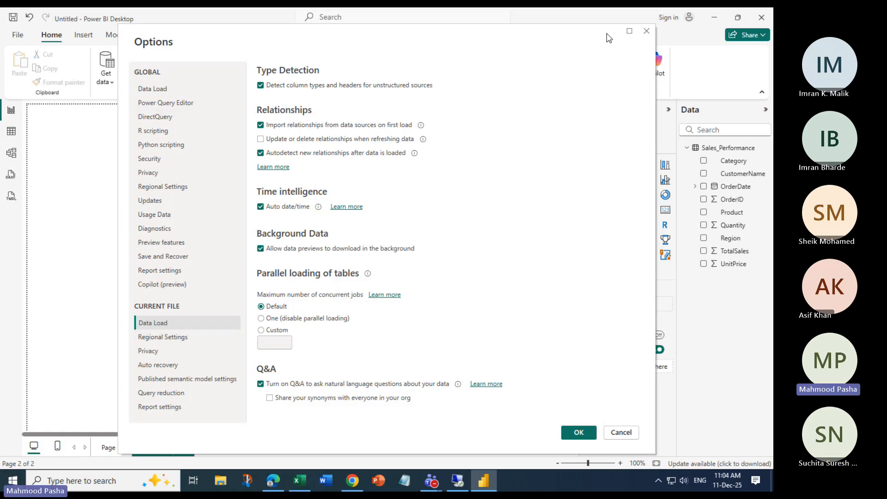
{"action": "left_click_drag", "start_coordinate": [608, 36], "coordinate": [559, 52]}
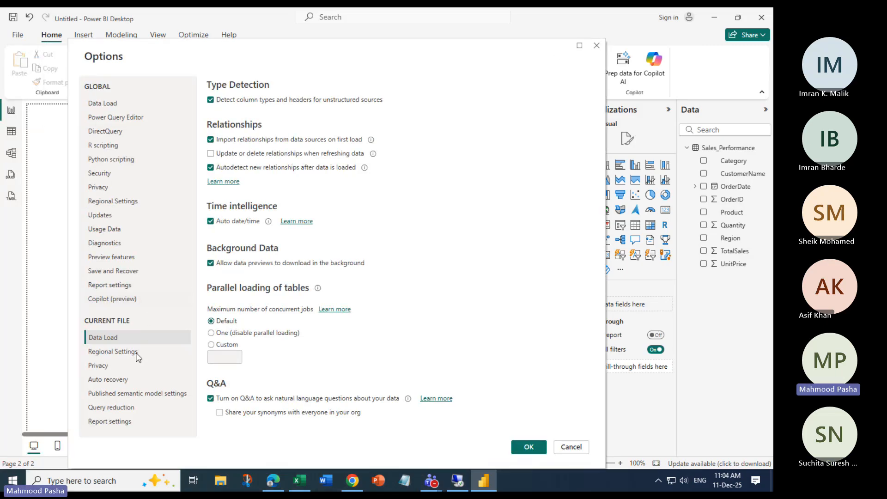
{"action": "left_click", "coordinate": [111, 352]}
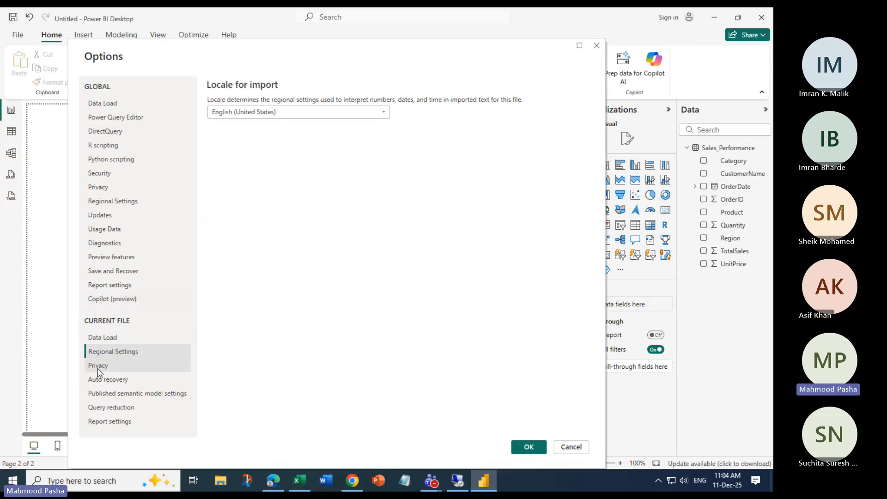
{"action": "left_click", "coordinate": [99, 366]}
{"action": "left_click", "coordinate": [105, 379]}
{"action": "left_click", "coordinate": [112, 394]}
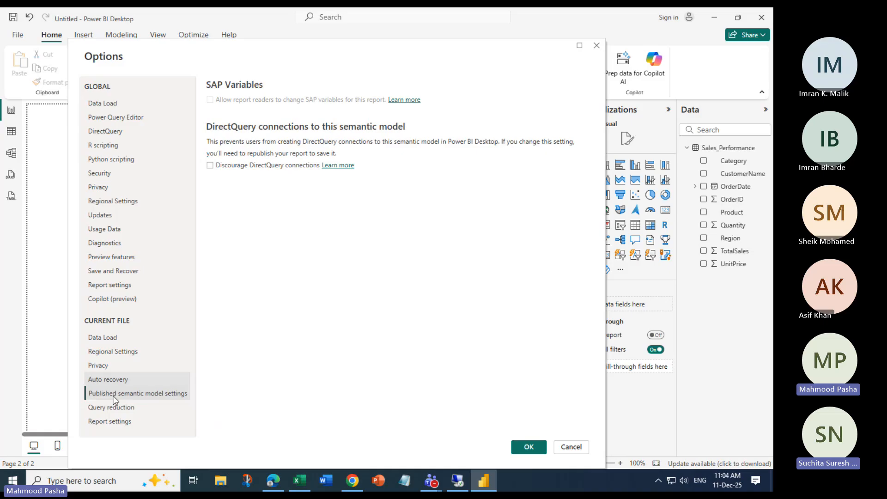
Examine the current file's Report settings, from persistent filters to query-limit simulations, and close the options without applying changes
{"action": "left_click", "coordinate": [124, 420]}
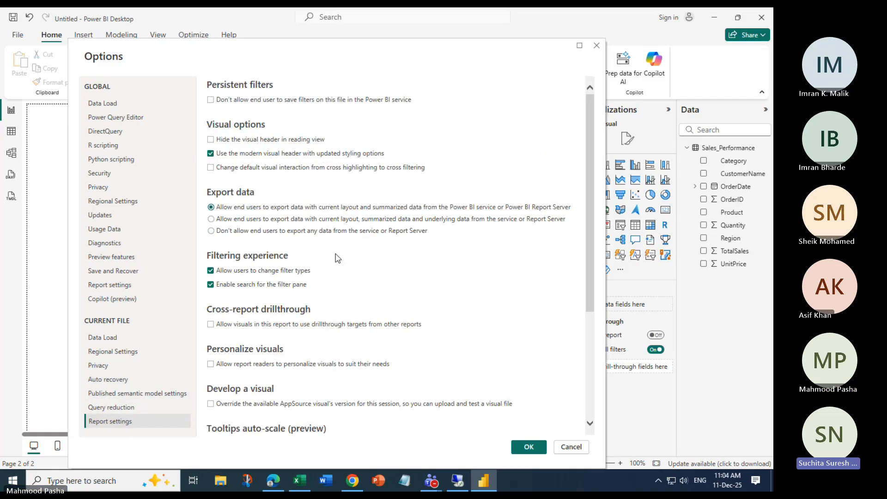
{"action": "scroll", "coordinate": [337, 264], "scroll_direction": "down", "scroll_amount": 3}
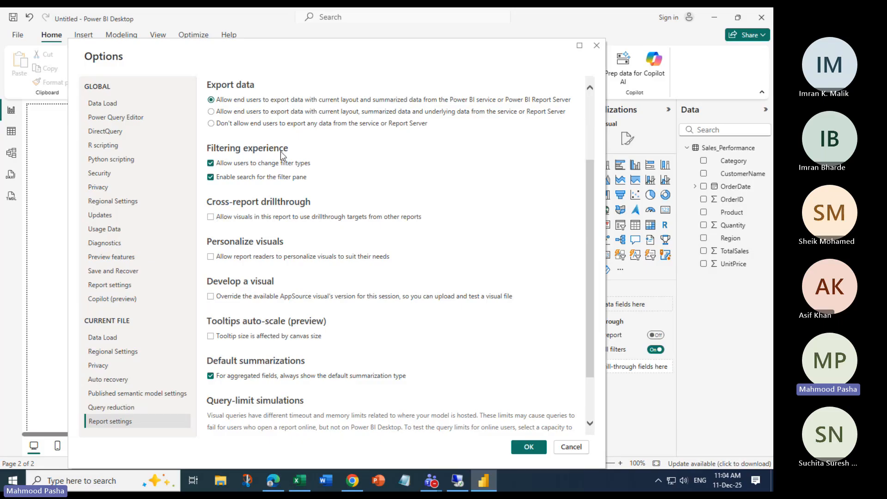
{"action": "scroll", "coordinate": [362, 286], "scroll_direction": "down", "scroll_amount": 3}
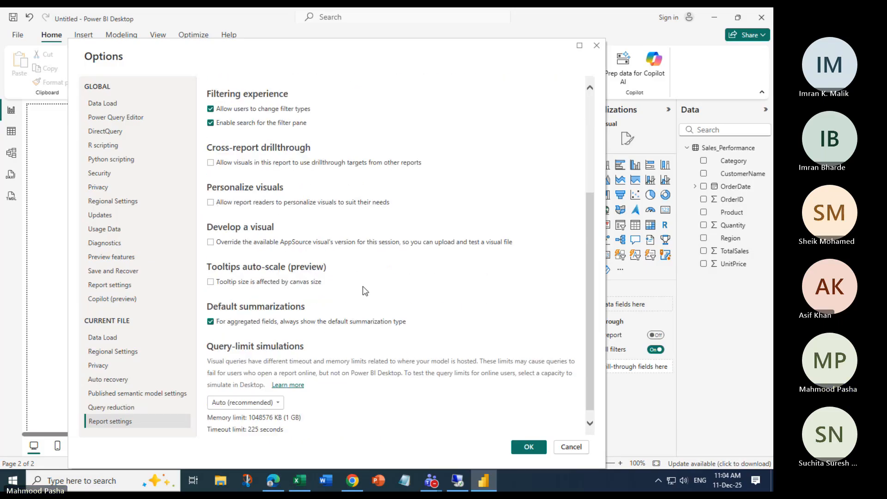
{"action": "scroll", "coordinate": [365, 291], "scroll_direction": "up", "scroll_amount": 9}
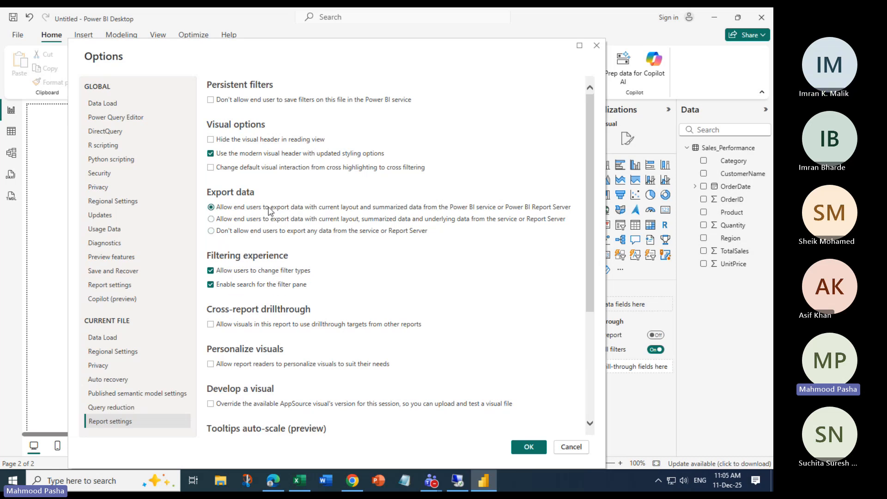
{"action": "scroll", "coordinate": [314, 229], "scroll_direction": "down", "scroll_amount": 3}
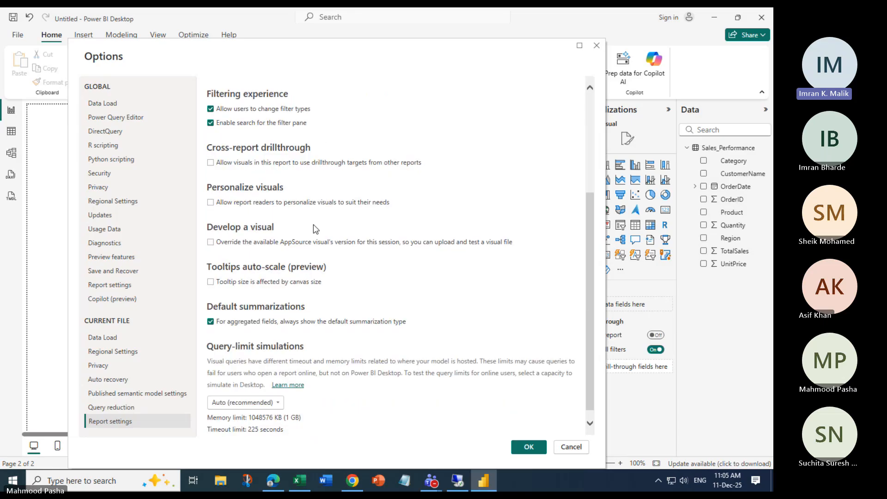
{"action": "scroll", "coordinate": [334, 291], "scroll_direction": "down", "scroll_amount": 1}
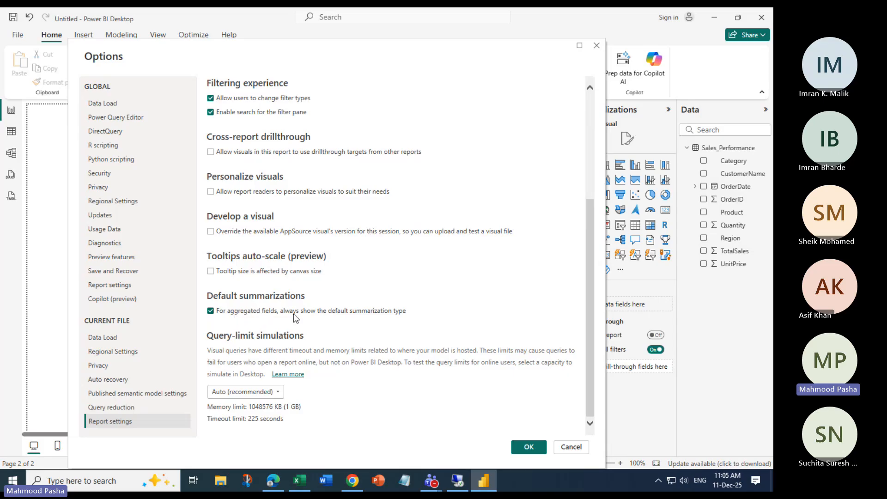
{"action": "scroll", "coordinate": [277, 305], "scroll_direction": "up", "scroll_amount": 5}
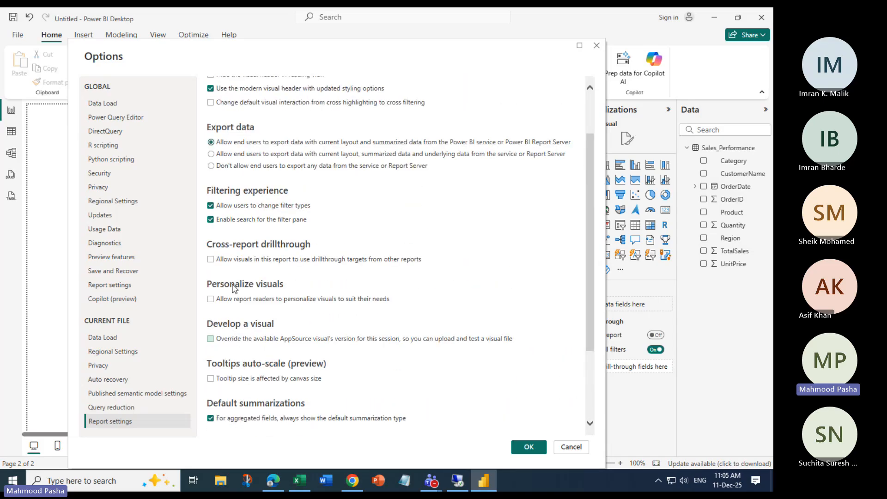
{"action": "scroll", "coordinate": [233, 288], "scroll_direction": "up", "scroll_amount": 2}
{"action": "scroll", "coordinate": [265, 295], "scroll_direction": "up", "scroll_amount": 1}
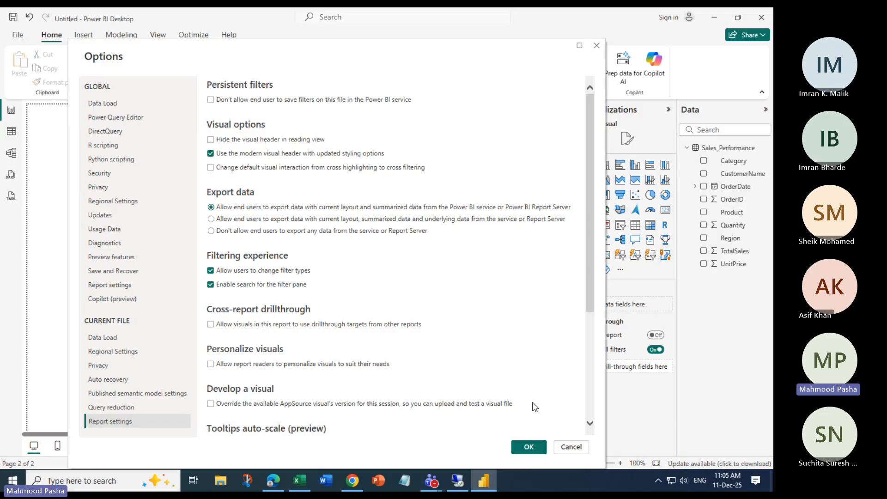
{"action": "left_click", "coordinate": [572, 447]}
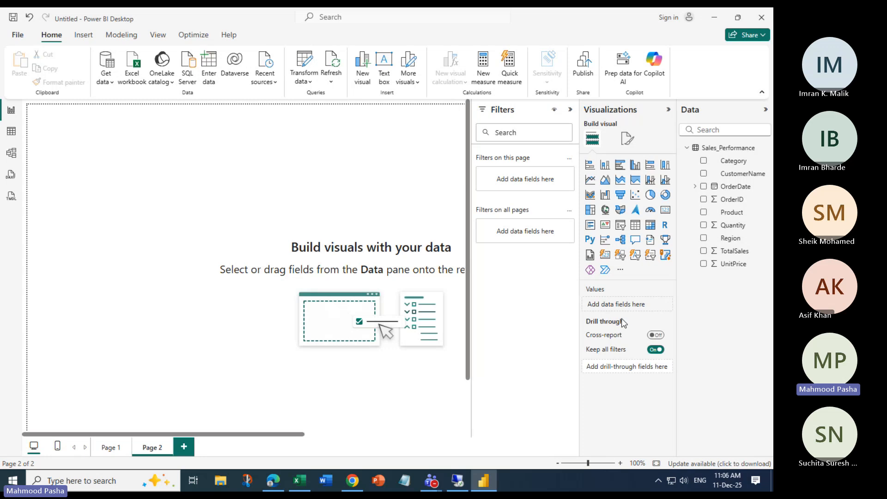
Compare the matrix on Page 1 with the blank Page 2, ending on Page 2
{"action": "left_click", "coordinate": [110, 448]}
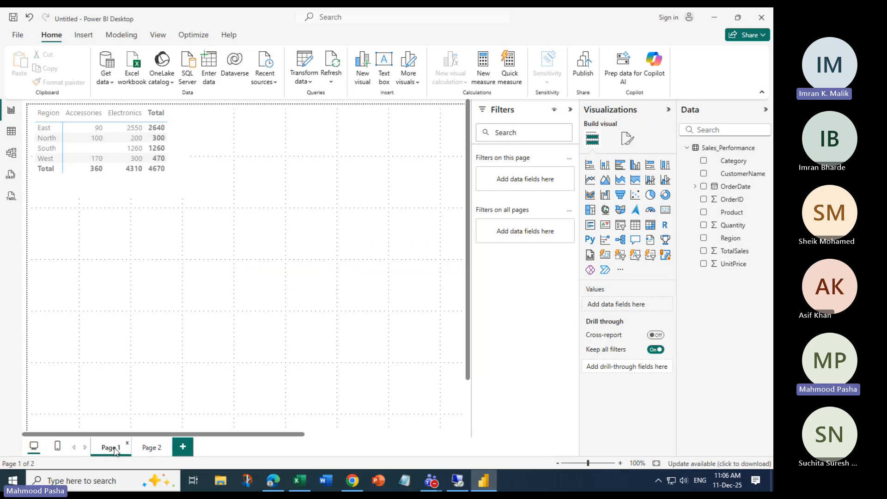
{"action": "left_click", "coordinate": [150, 449]}
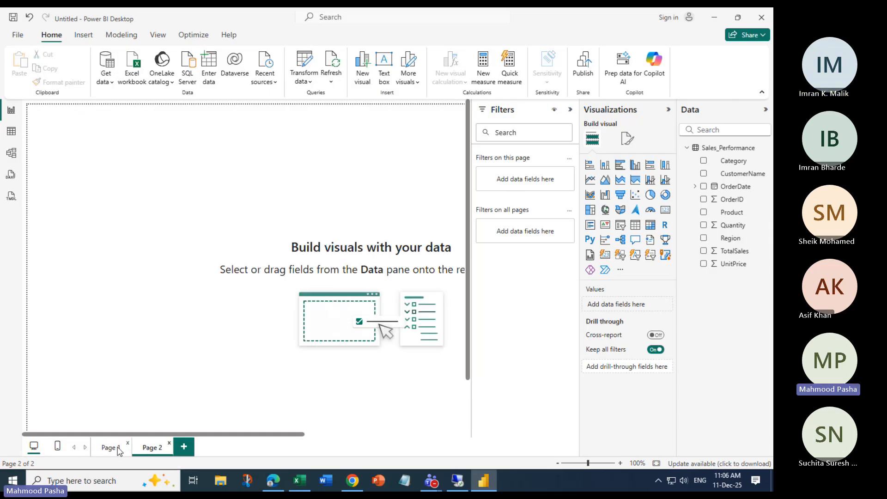
{"action": "left_click", "coordinate": [119, 448]}
{"action": "left_click", "coordinate": [155, 448]}
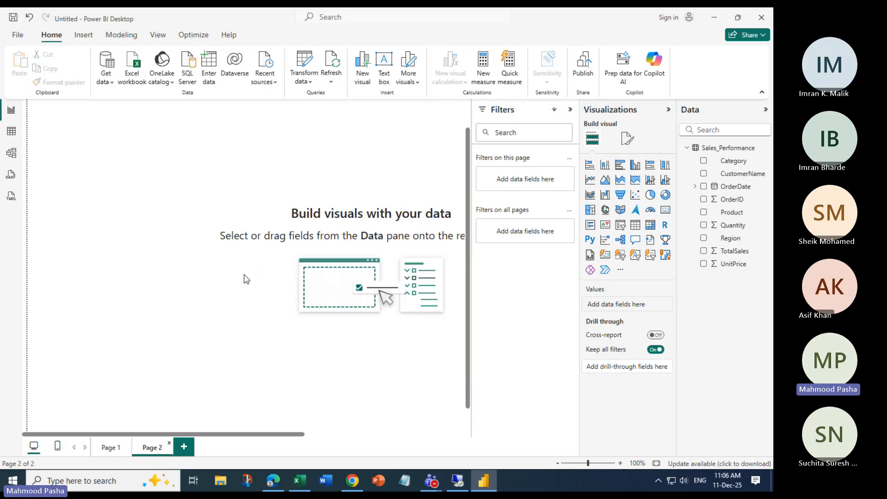
Insert a table visual on Page 2 and enlarge it to cover most of the visible canvas
{"action": "scroll", "coordinate": [244, 274], "scroll_direction": "down", "scroll_amount": 2, "text": "ctrl"}
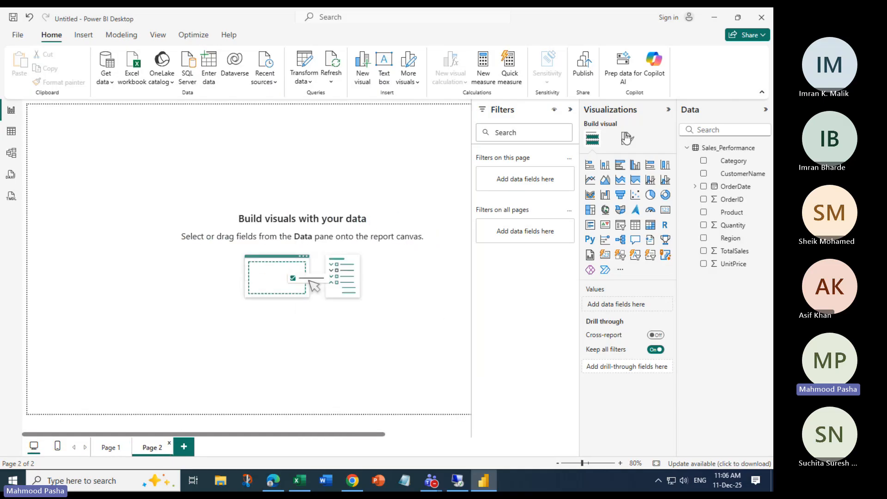
{"action": "left_click", "coordinate": [636, 225]}
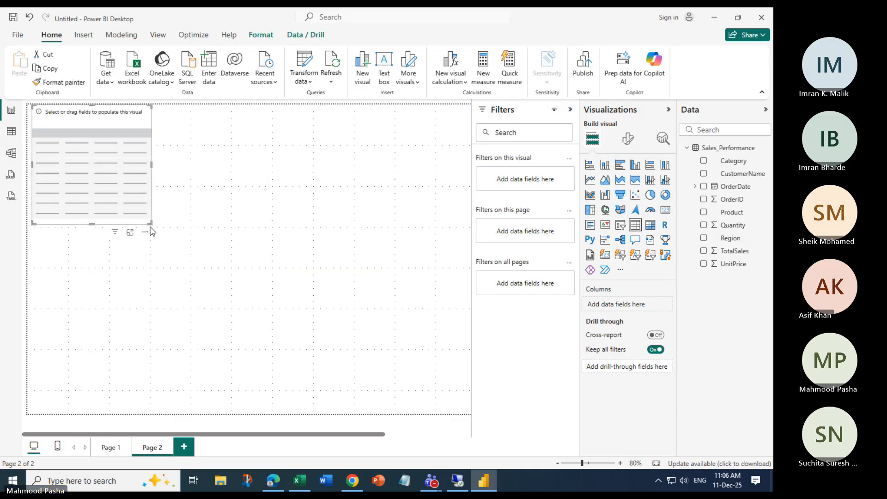
{"action": "left_click_drag", "start_coordinate": [355, 308], "coordinate": [360, 310]}
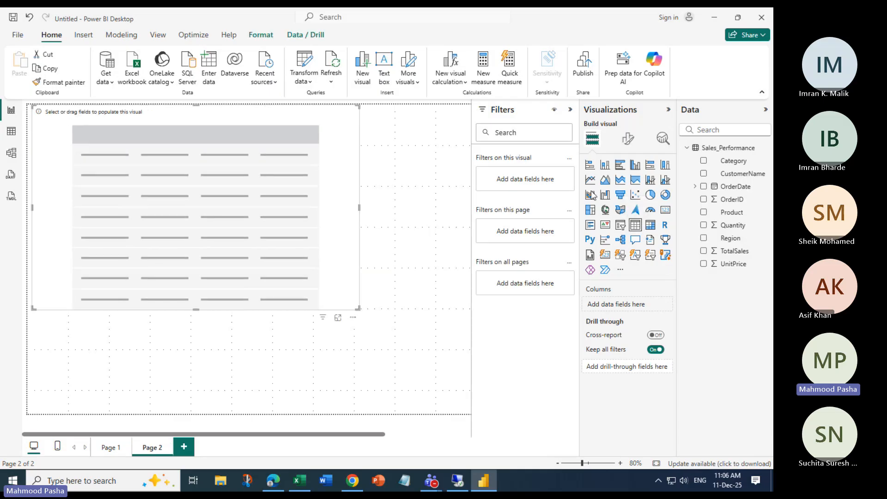
Add CustomerName, Product, Category, Region, TotalSales and Quantity as columns of the Page 2 table
{"action": "left_click", "coordinate": [703, 174]}
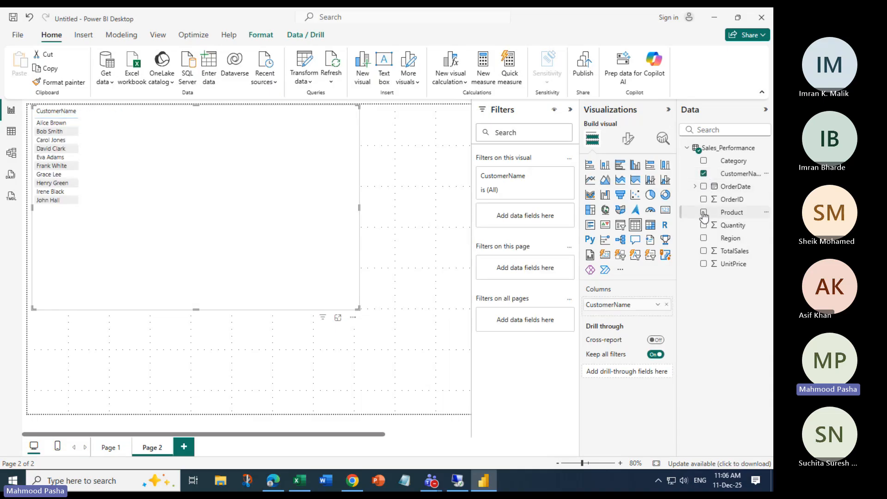
{"action": "left_click", "coordinate": [703, 214]}
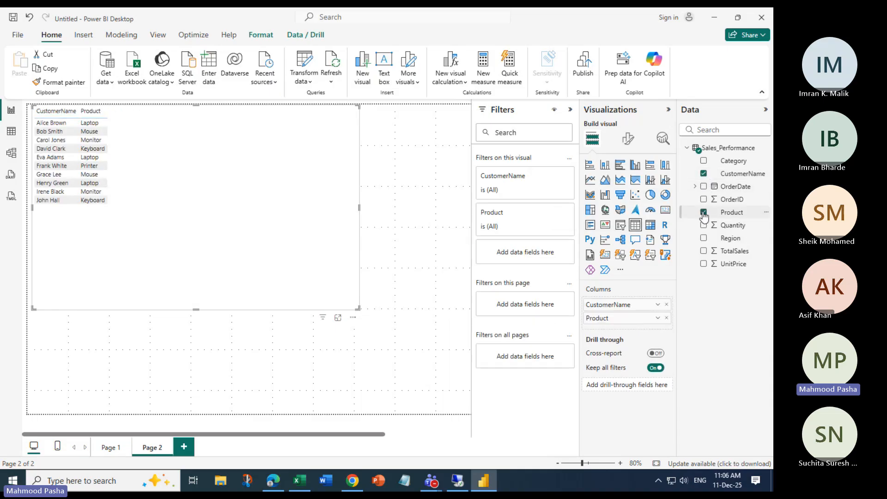
{"action": "left_click", "coordinate": [704, 162]}
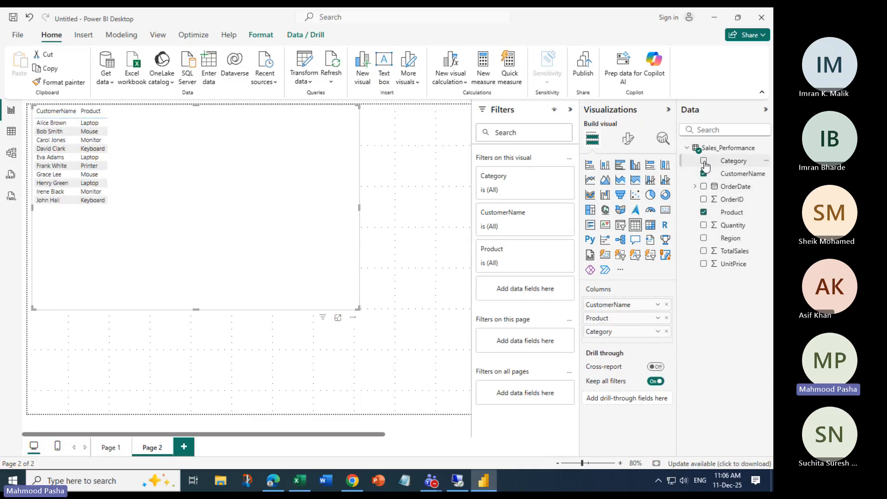
{"action": "left_click", "coordinate": [704, 238]}
{"action": "left_click", "coordinate": [719, 254]}
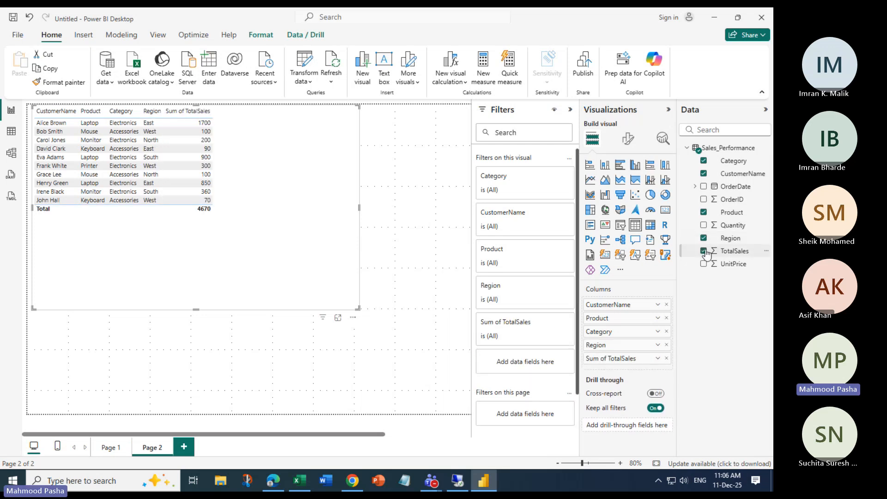
{"action": "left_click", "coordinate": [703, 225]}
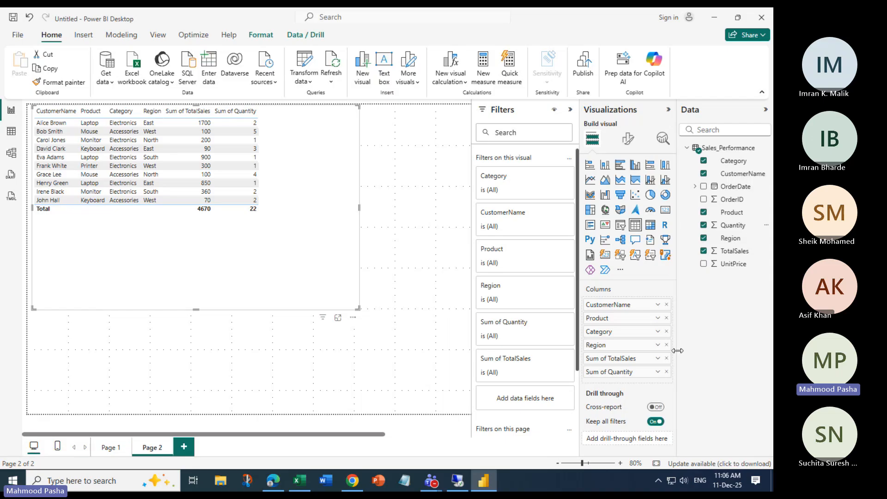
Place the Quantity column before TotalSales and shrink the table visual closer around its data
{"action": "left_click_drag", "start_coordinate": [623, 377], "coordinate": [626, 362]}
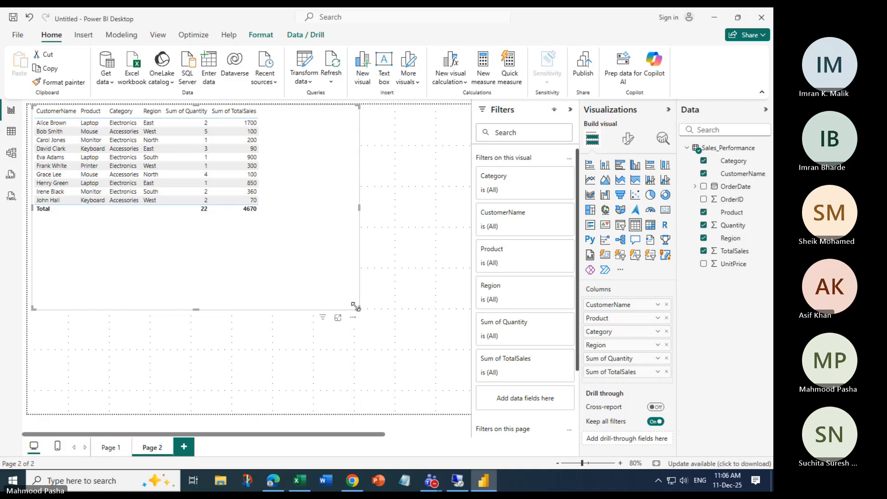
{"action": "left_click_drag", "start_coordinate": [357, 308], "coordinate": [309, 237]}
{"action": "scroll", "coordinate": [235, 234], "scroll_direction": "up", "scroll_amount": 3, "text": "ctrl"}
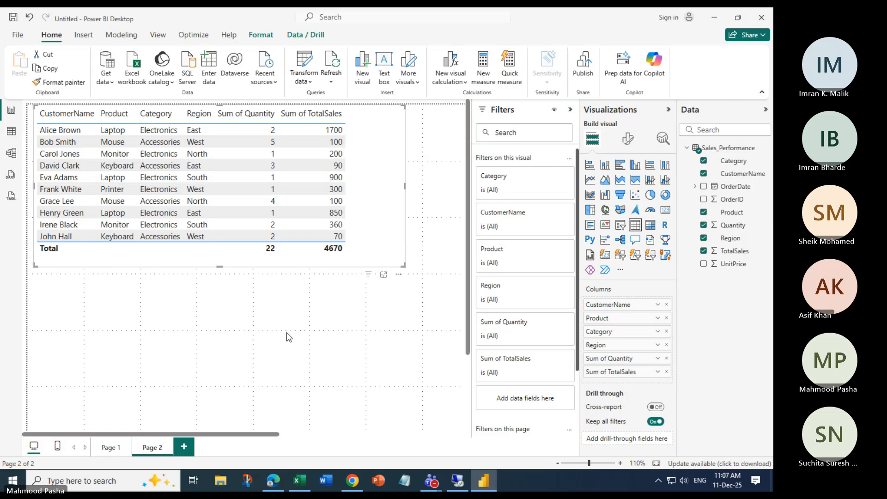
{"action": "left_click", "coordinate": [306, 36]}
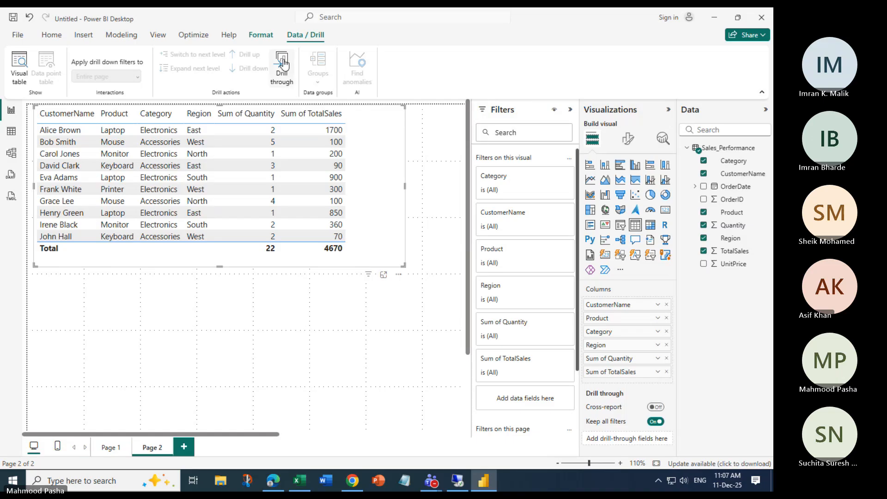
{"action": "left_click", "coordinate": [261, 35]}
{"action": "left_click", "coordinate": [306, 36]}
{"action": "left_click", "coordinate": [331, 329]}
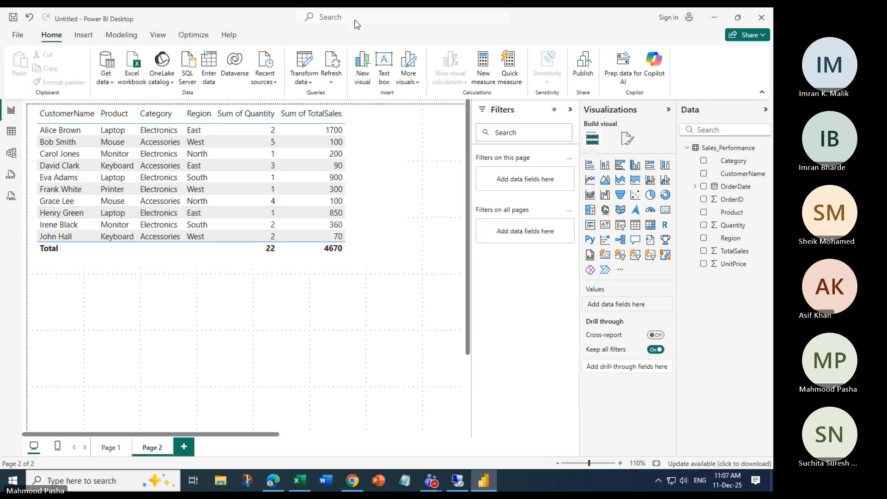
{"action": "left_click", "coordinate": [282, 19]}
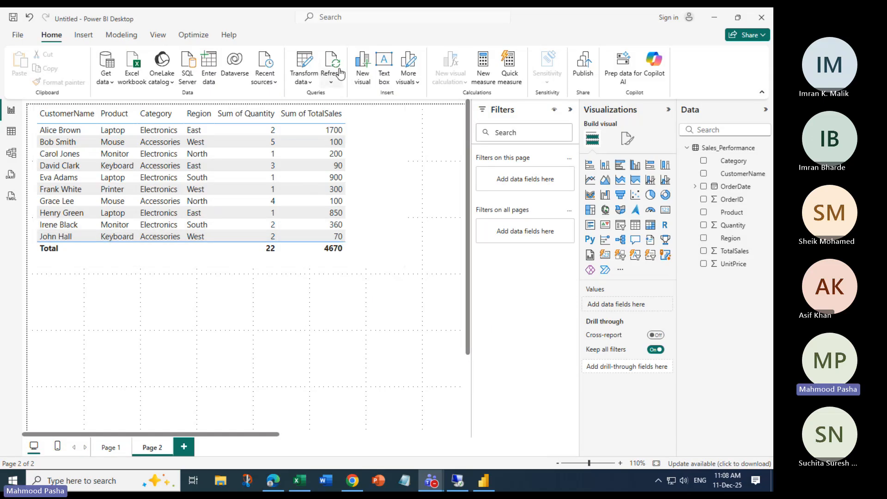
{"action": "left_click", "coordinate": [625, 26]}
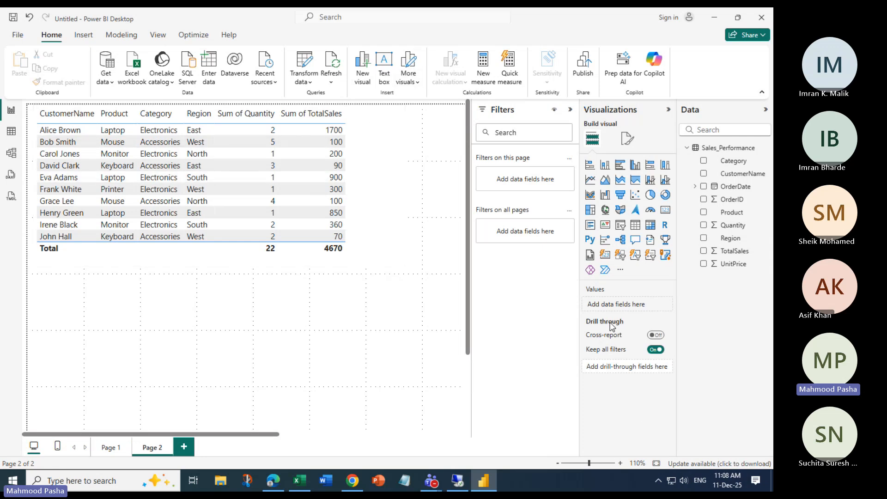
Check the matrix on Page 1 and add Region as the drill-through field of Page 2
{"action": "left_click", "coordinate": [111, 452]}
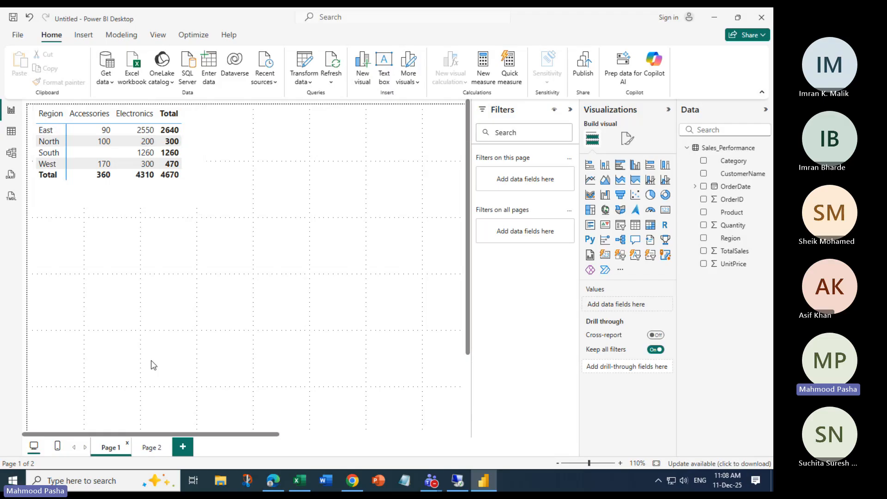
{"action": "left_click", "coordinate": [148, 447]}
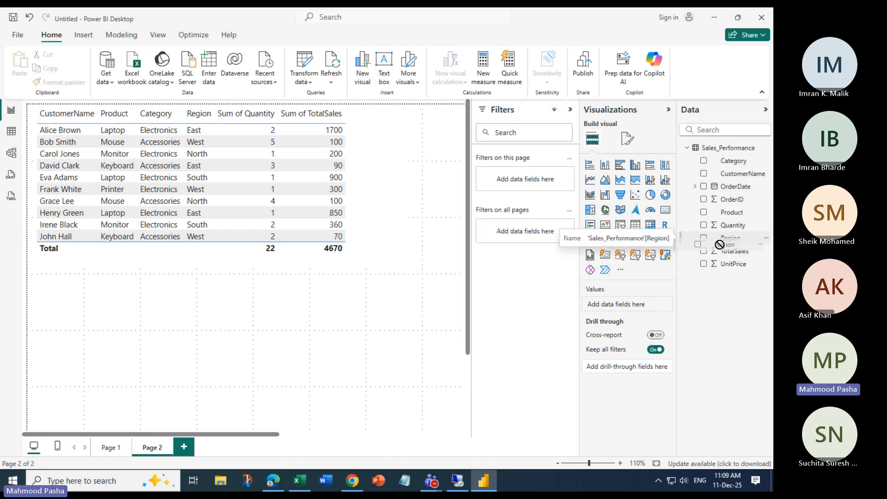
{"action": "left_click_drag", "start_coordinate": [728, 241], "coordinate": [638, 370]}
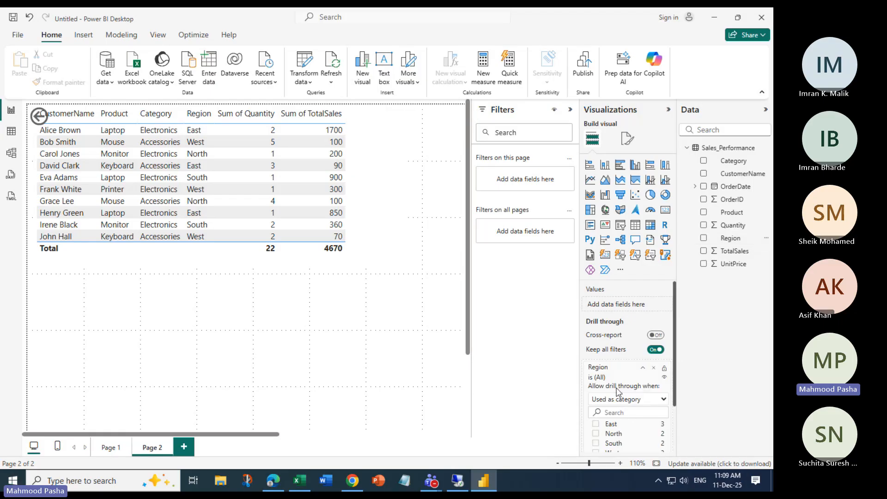
Follow Page 2's back button to the Page 1 matrix and drill through from the East region to Page 2
{"action": "left_click", "coordinate": [39, 117], "text": "ctrl"}
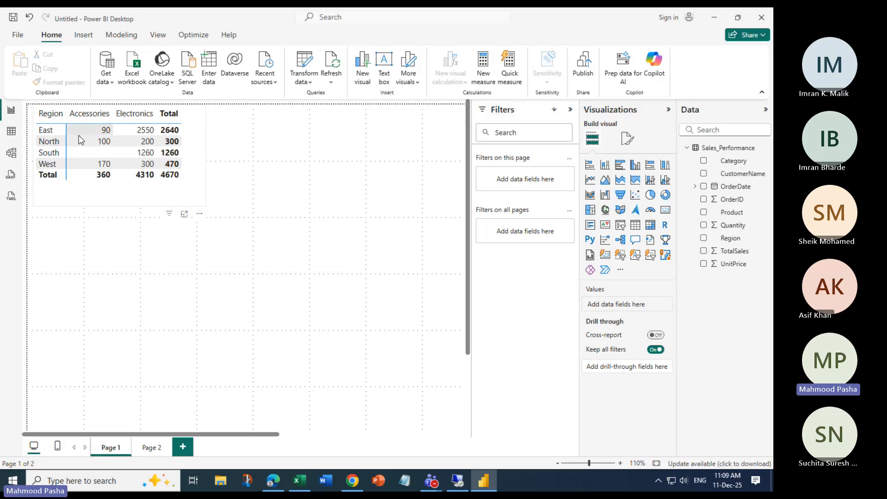
{"action": "right_click", "coordinate": [45, 133]}
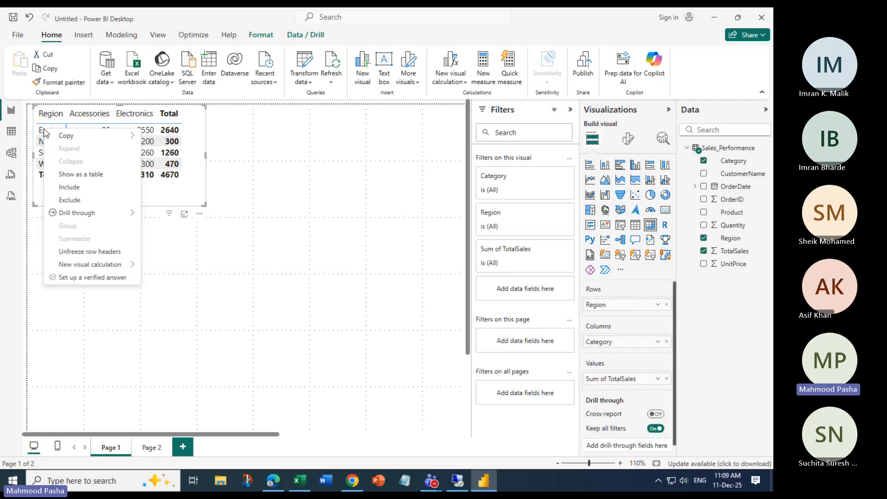
{"action": "mouse_move", "coordinate": [121, 215]}
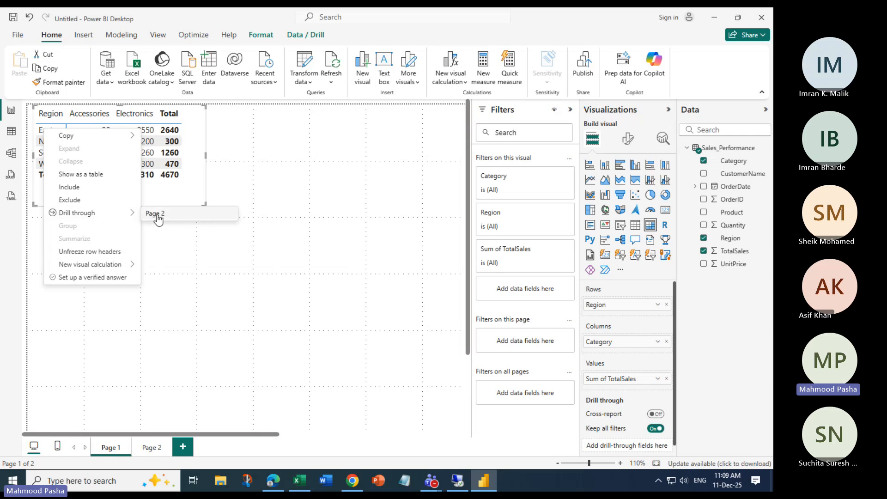
{"action": "left_click", "coordinate": [173, 218]}
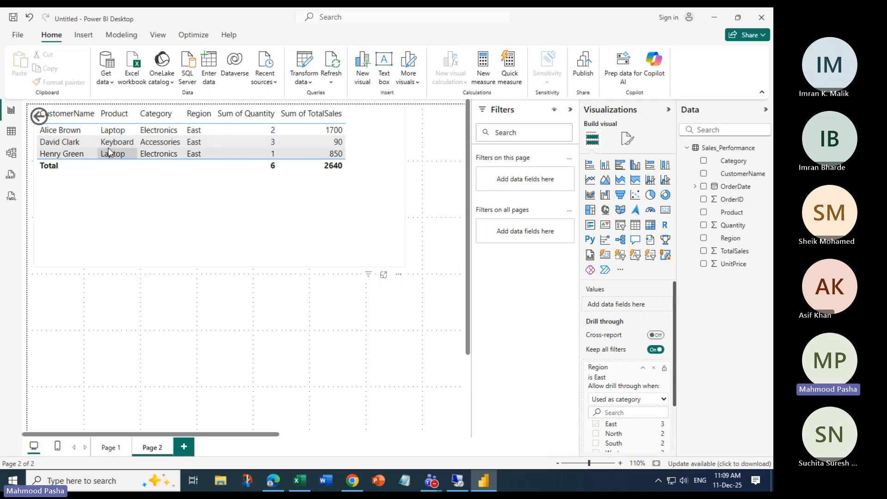
Return to the Page 1 matrix and drill through from the North region to Page 2
{"action": "left_click", "coordinate": [38, 116], "text": "ctrl"}
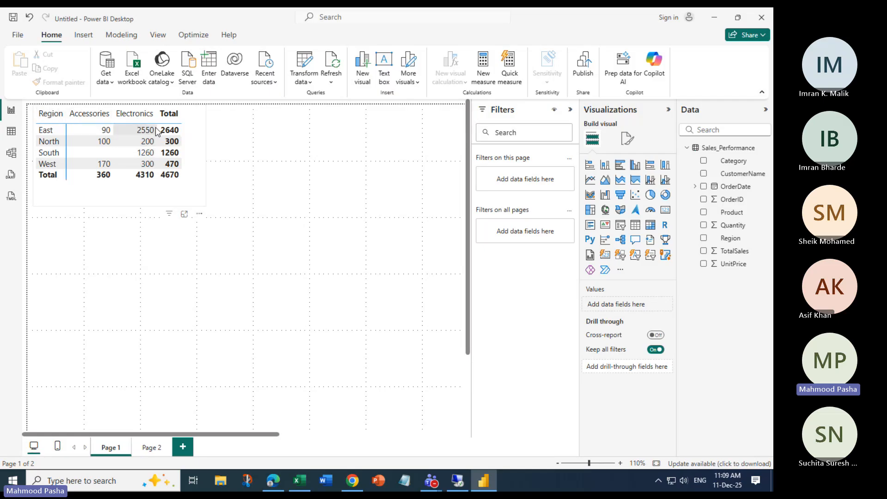
{"action": "right_click", "coordinate": [54, 145]}
{"action": "mouse_move", "coordinate": [122, 234]}
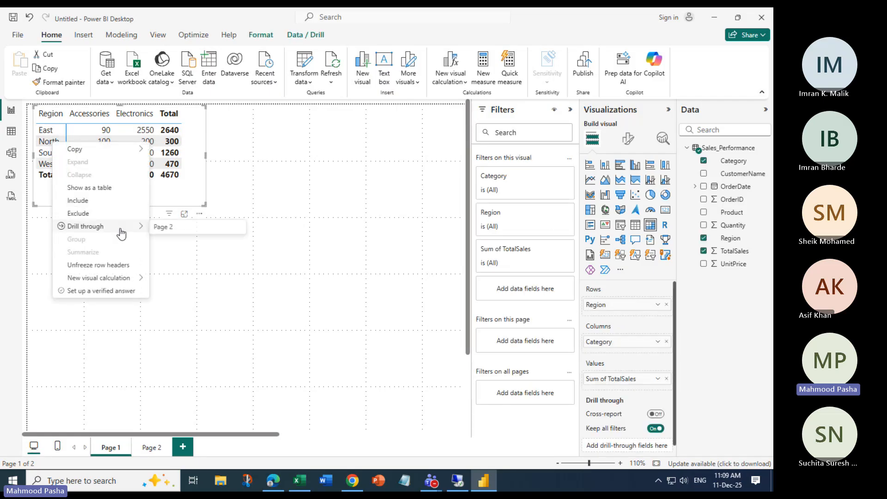
{"action": "left_click", "coordinate": [210, 228]}
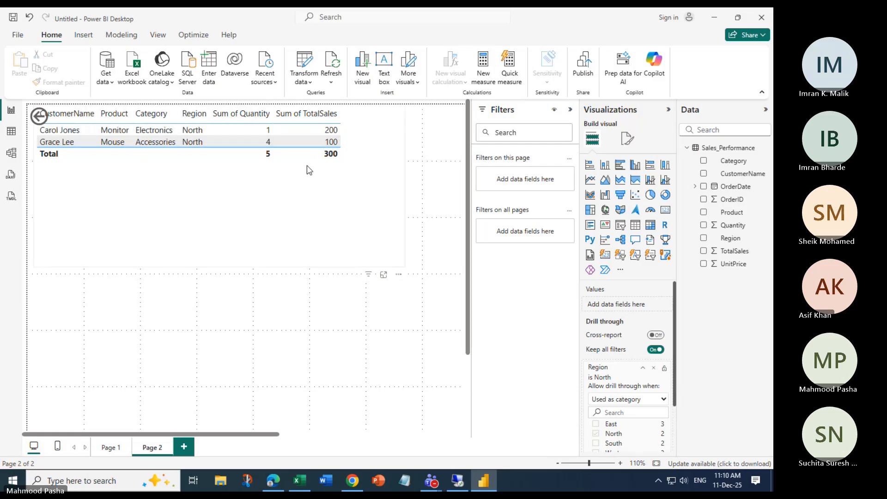
Clear the North selection from Page 2's Region drill-through filter and deselect the table
{"action": "left_click", "coordinate": [288, 227]}
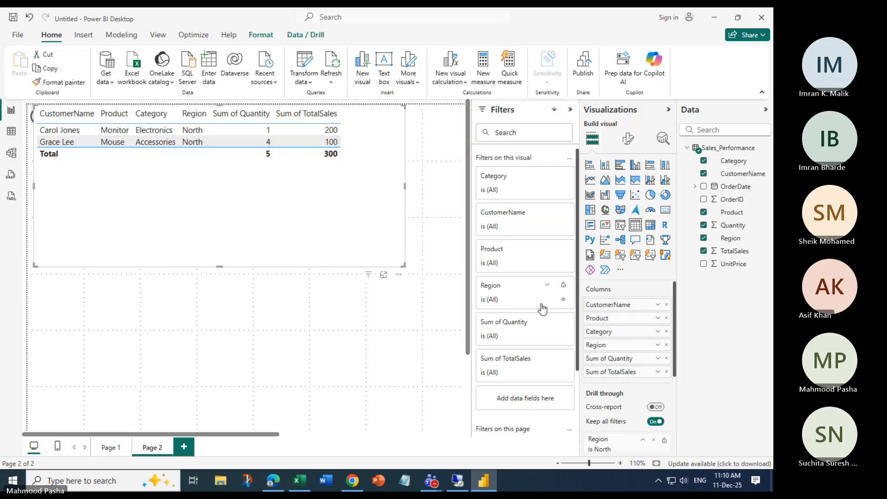
{"action": "scroll", "coordinate": [656, 388], "scroll_direction": "down", "scroll_amount": 3}
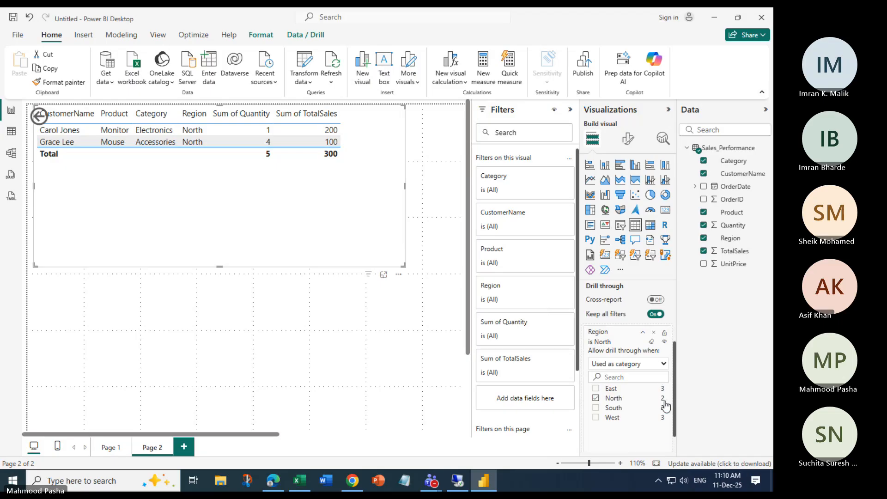
{"action": "left_click", "coordinate": [652, 341]}
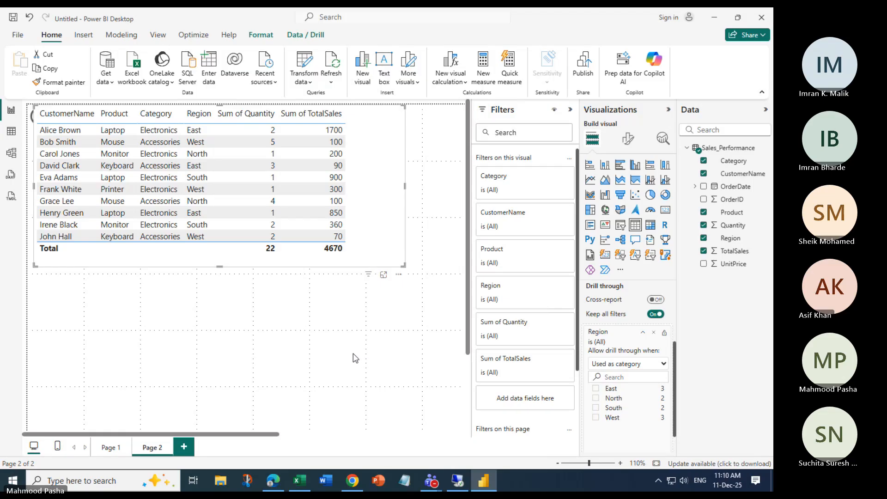
{"action": "left_click", "coordinate": [352, 355]}
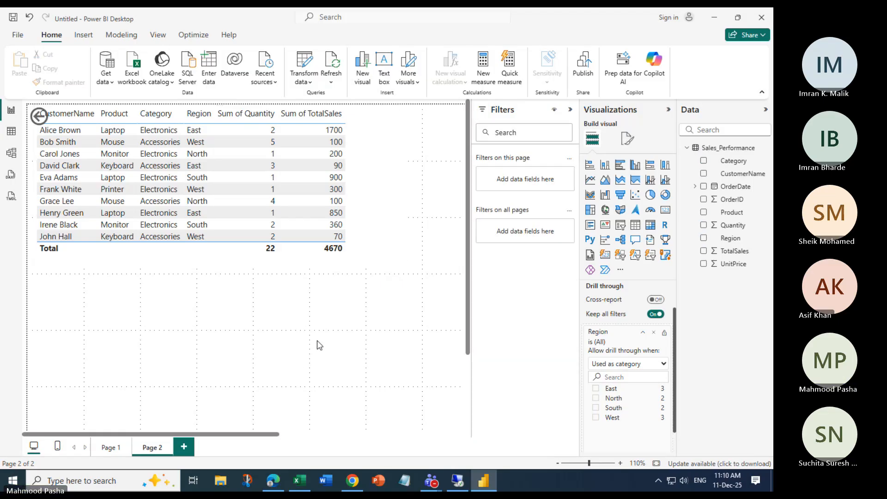
{"action": "left_click", "coordinate": [291, 125]}
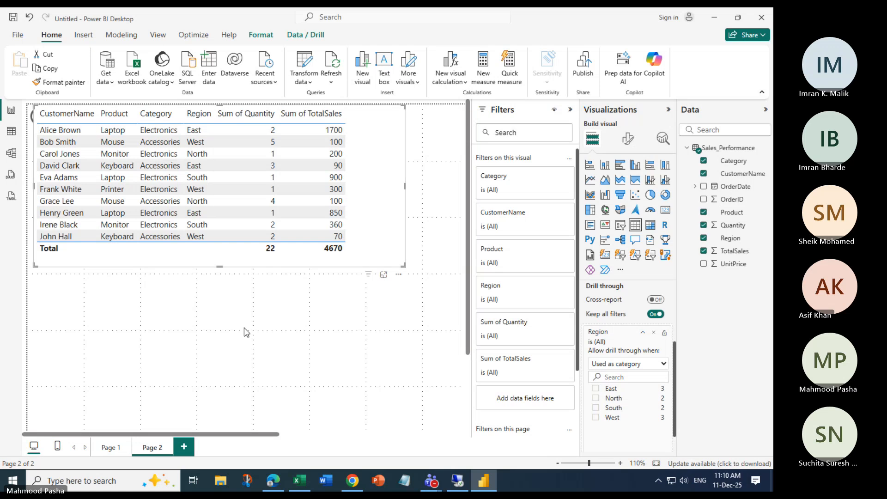
{"action": "left_click", "coordinate": [265, 338]}
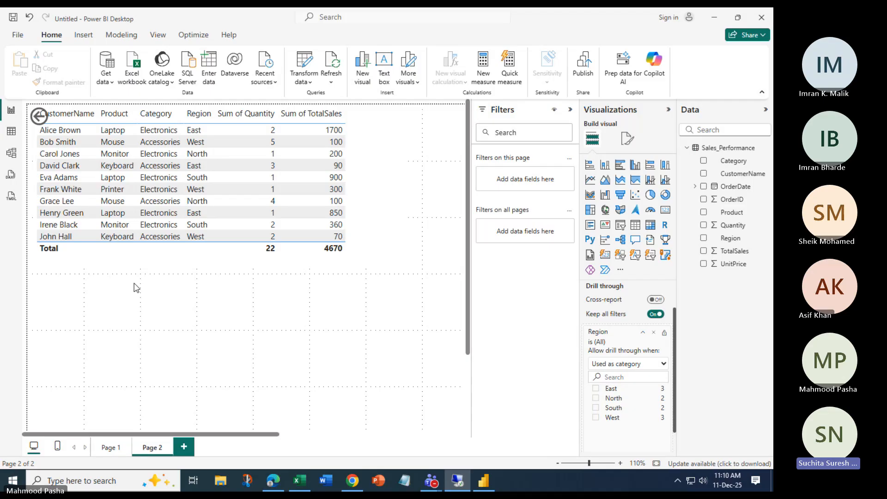
Compare Page 1 with the unfiltered Page 2, and drill through from the matrix's North region
{"action": "left_click", "coordinate": [111, 448]}
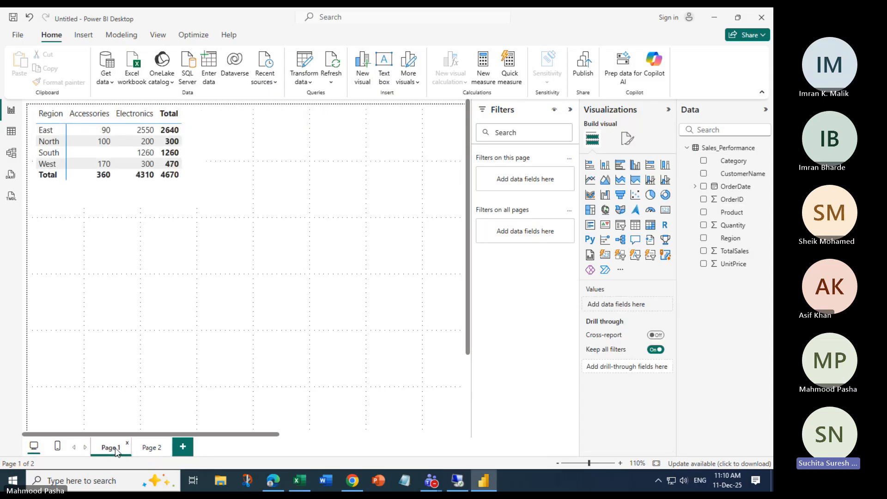
{"action": "left_click", "coordinate": [149, 453]}
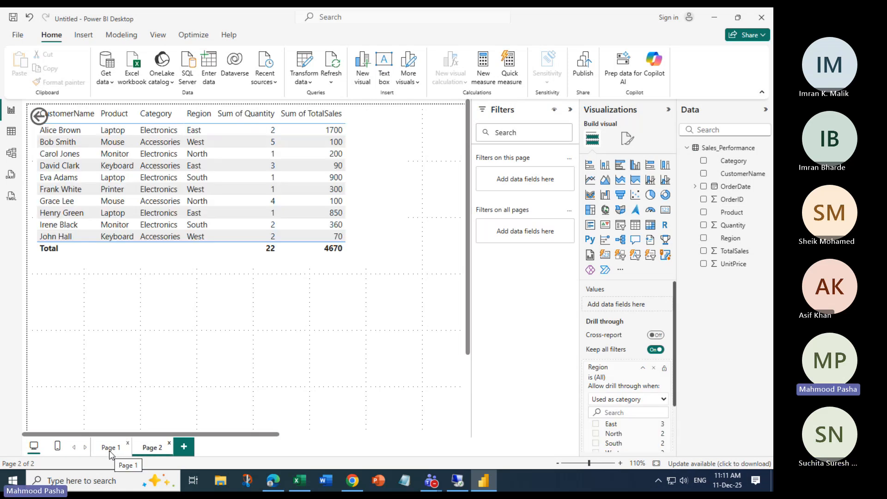
{"action": "left_click", "coordinate": [111, 448]}
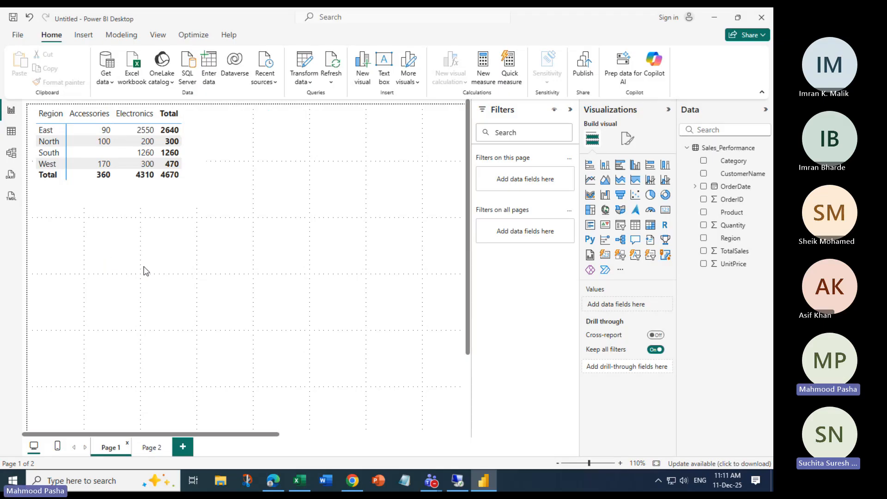
{"action": "right_click", "coordinate": [51, 146]}
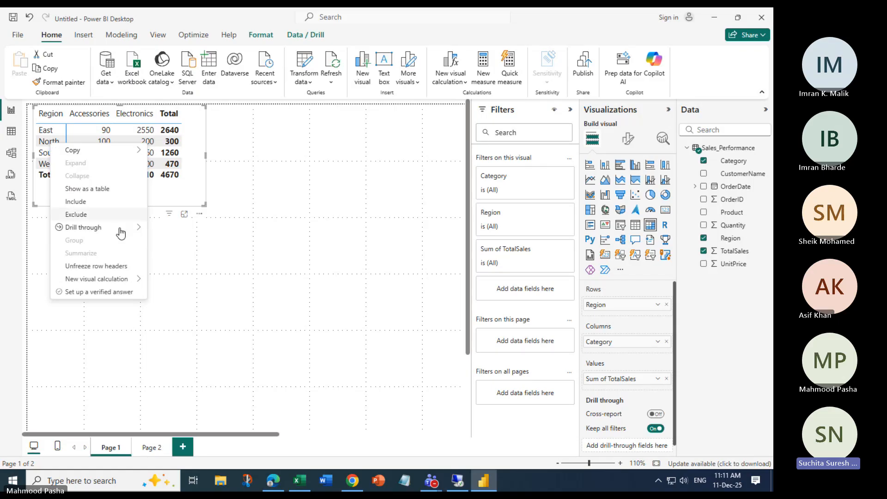
{"action": "mouse_move", "coordinate": [134, 228]}
{"action": "left_click", "coordinate": [161, 231]}
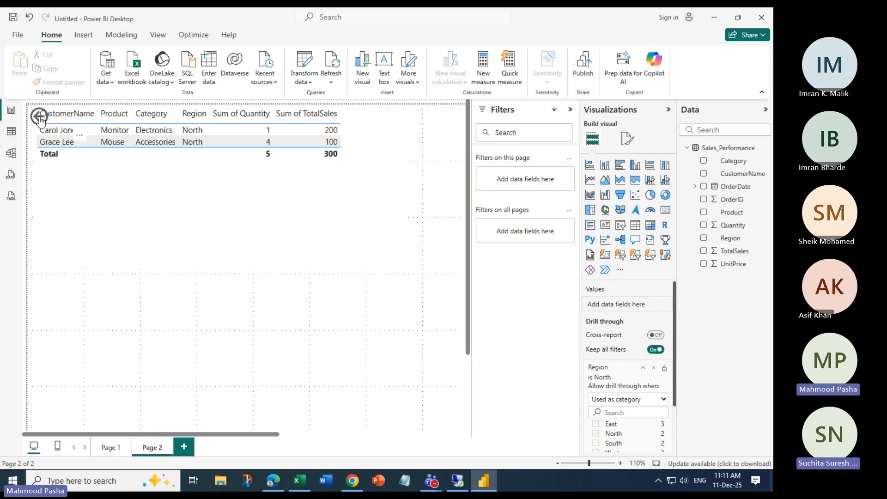
Go back to the matrix on Page 1 and repeat the drill through to Page 2 for North
{"action": "left_click", "coordinate": [38, 116], "text": "ctrl"}
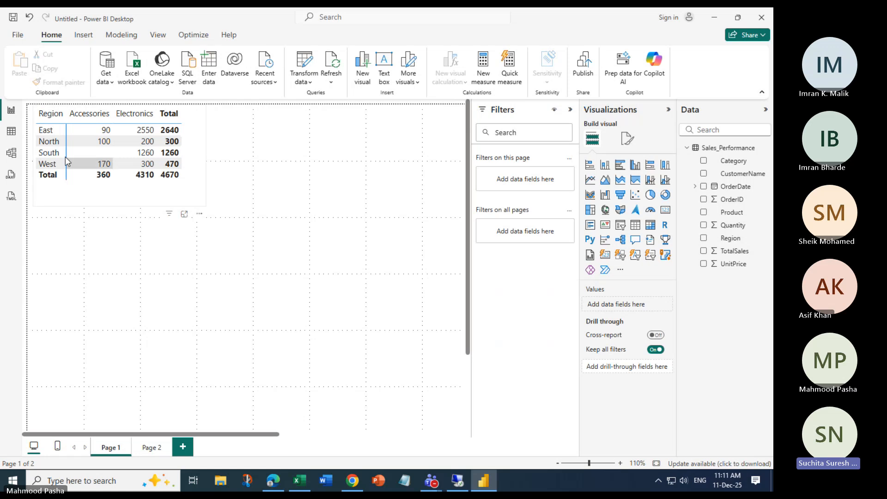
{"action": "right_click", "coordinate": [53, 146]}
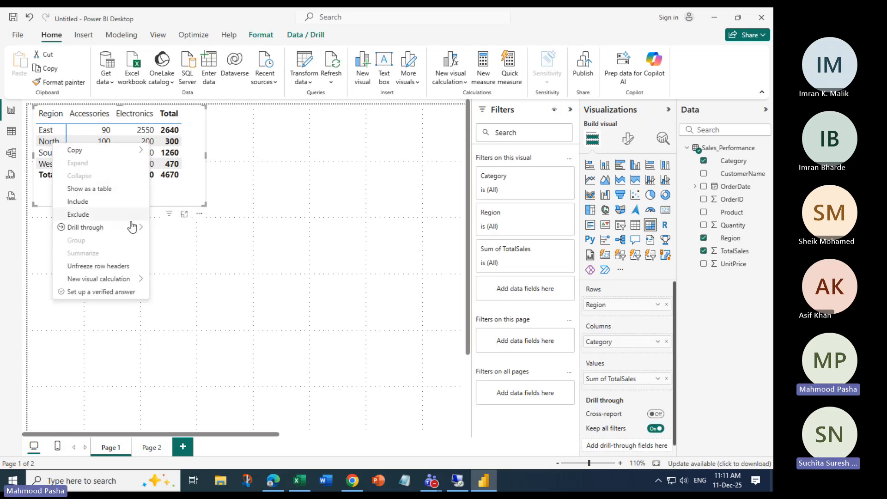
{"action": "left_click", "coordinate": [162, 228]}
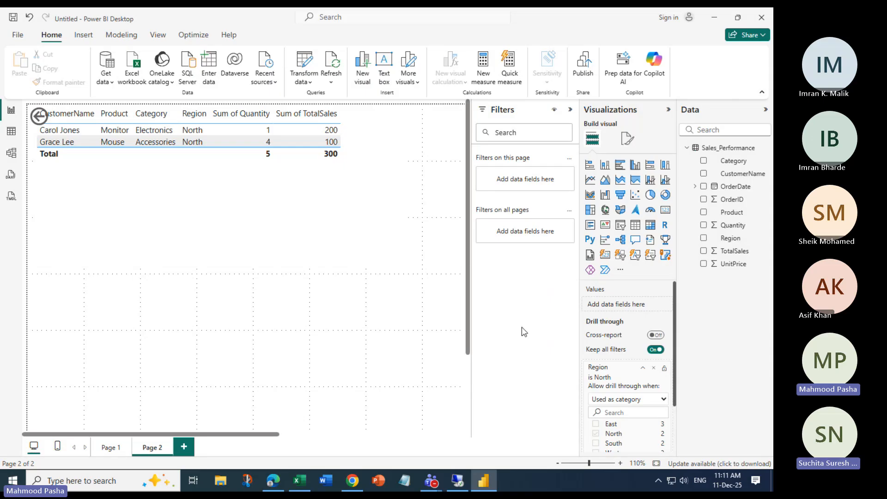
Clear the North selection from the Region drill-through filter on Page 2
{"action": "left_click", "coordinate": [255, 195]}
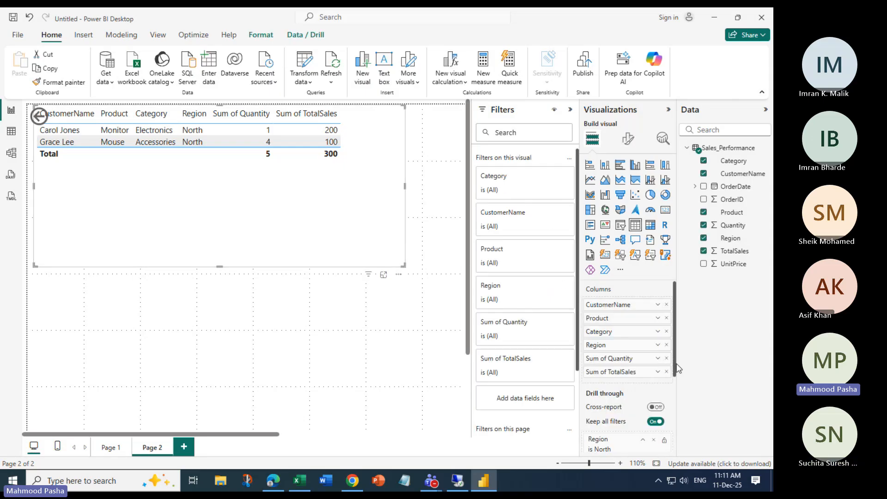
{"action": "left_click_drag", "start_coordinate": [673, 333], "coordinate": [683, 392]}
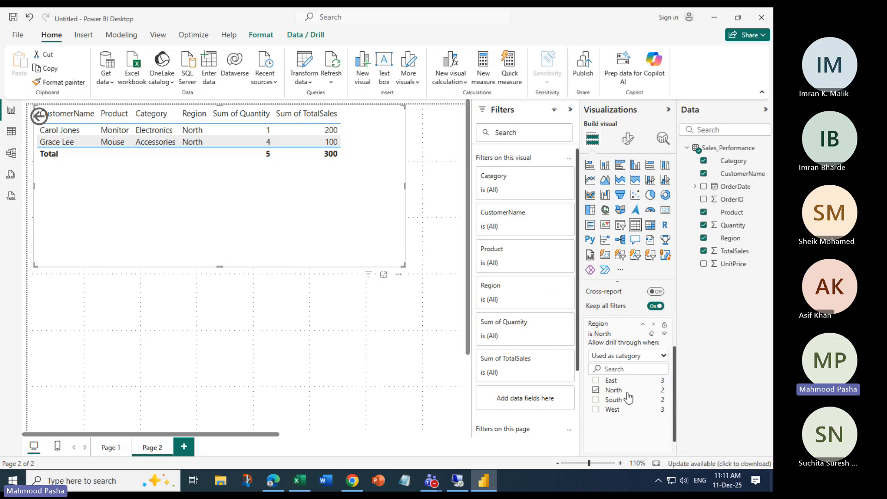
{"action": "left_click", "coordinate": [652, 334]}
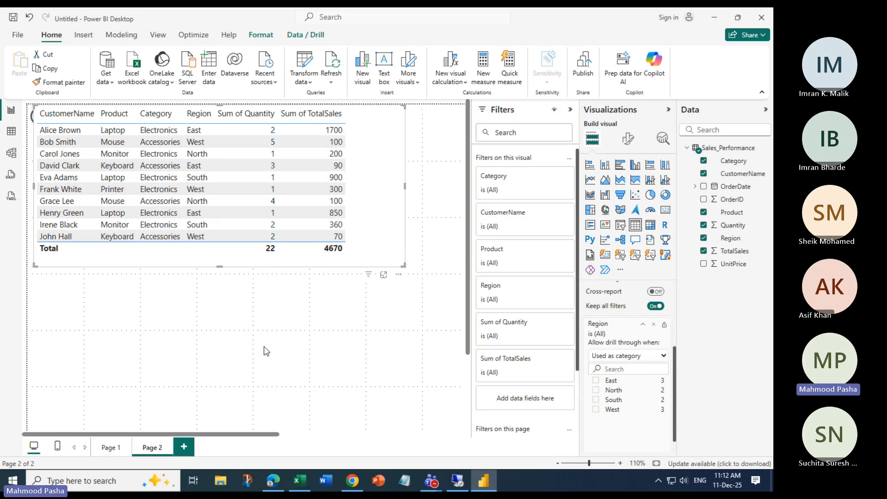
Turn on Cross-report drill through for Page 2, and try allowing cross-report drillthrough in the current file's report settings without applying it
{"action": "left_click", "coordinate": [656, 293]}
{"action": "left_click", "coordinate": [18, 35]}
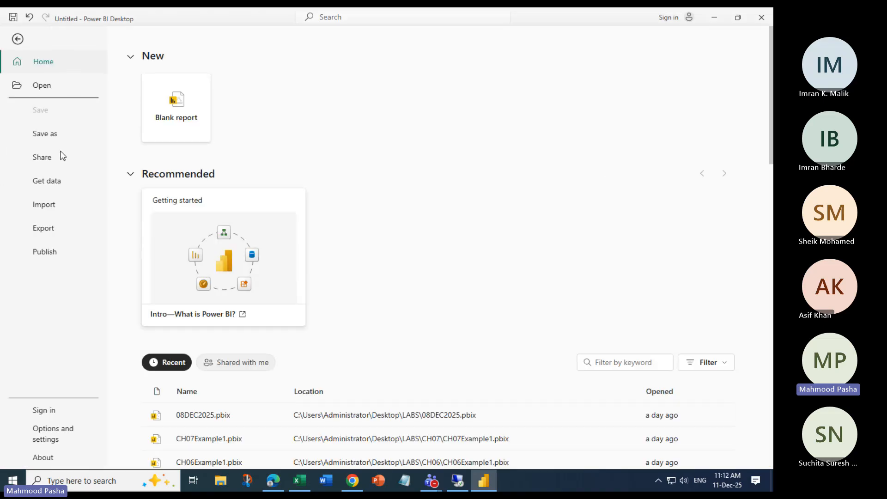
{"action": "left_click", "coordinate": [50, 433]}
{"action": "key", "text": "Escape"}
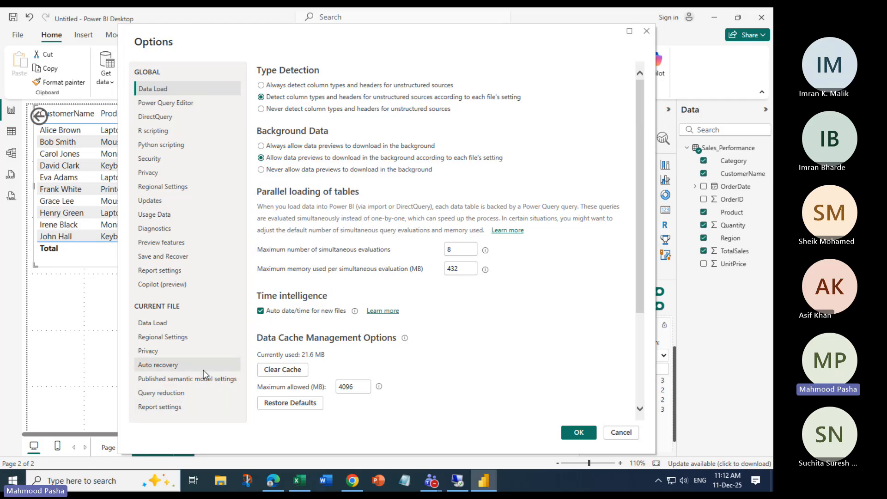
{"action": "left_click", "coordinate": [154, 407]}
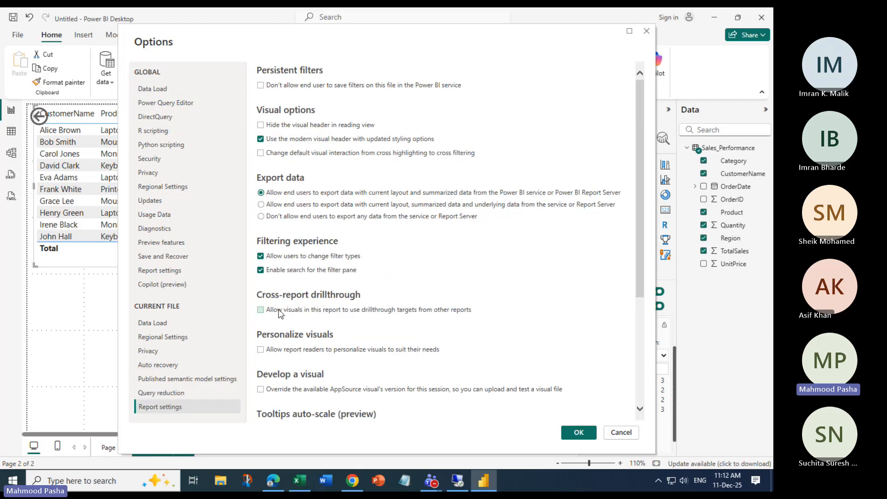
{"action": "left_click", "coordinate": [260, 310]}
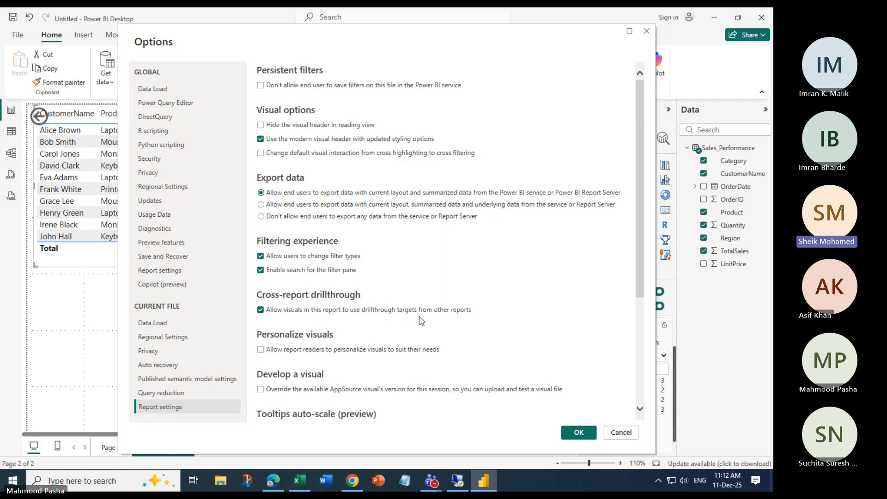
{"action": "left_click", "coordinate": [621, 433]}
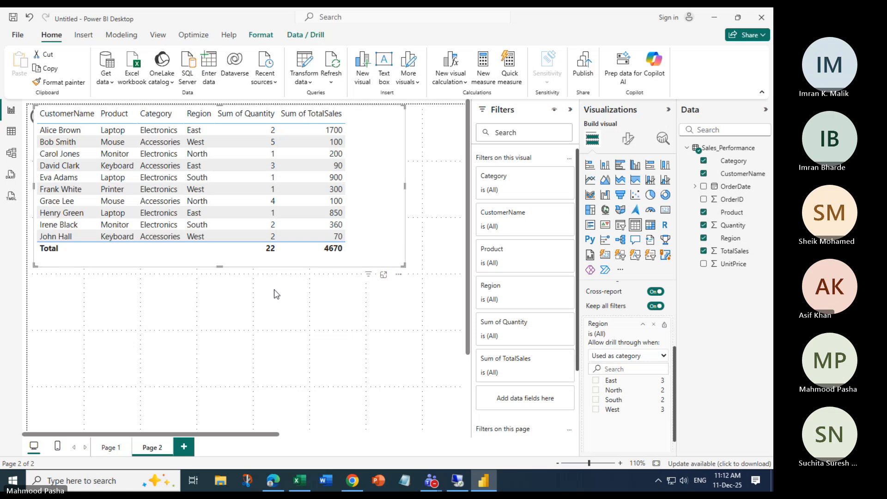
{"action": "left_click", "coordinate": [301, 299]}
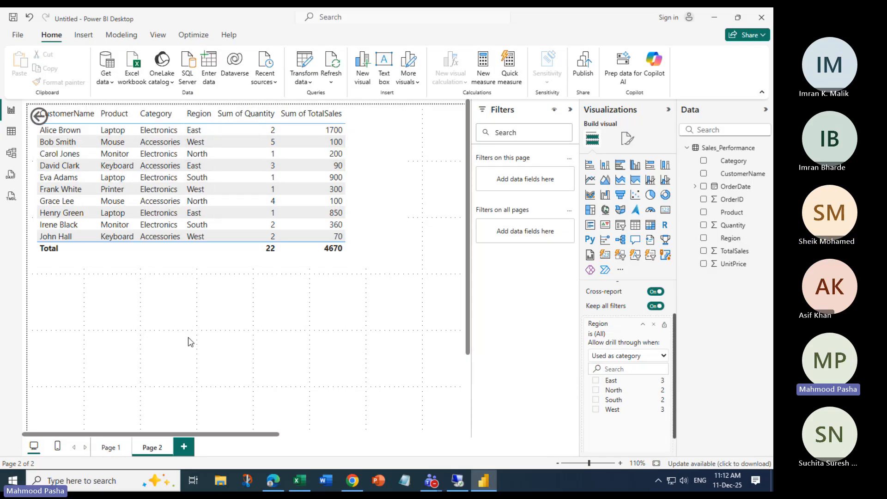
Delete the Back button overlapping the table header on Page 2, dismissing the sign-in request
{"action": "left_click", "coordinate": [40, 117]}
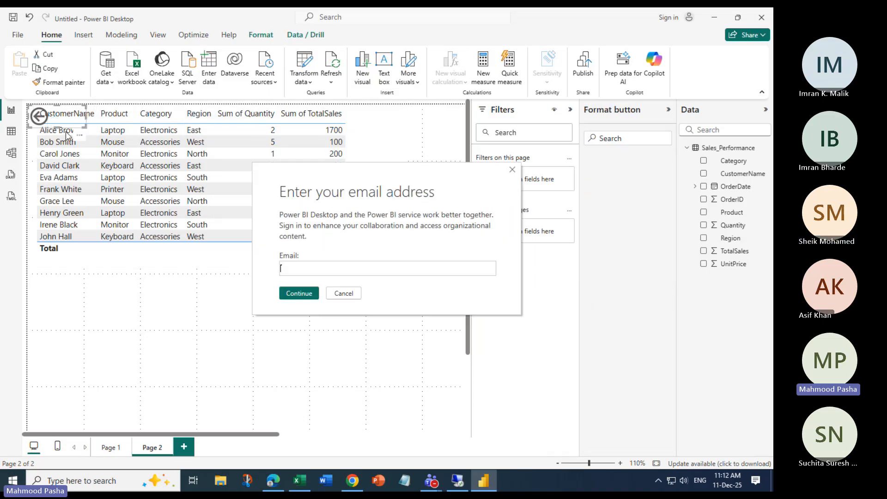
{"action": "left_click", "coordinate": [344, 294]}
{"action": "key", "text": "Delete"}
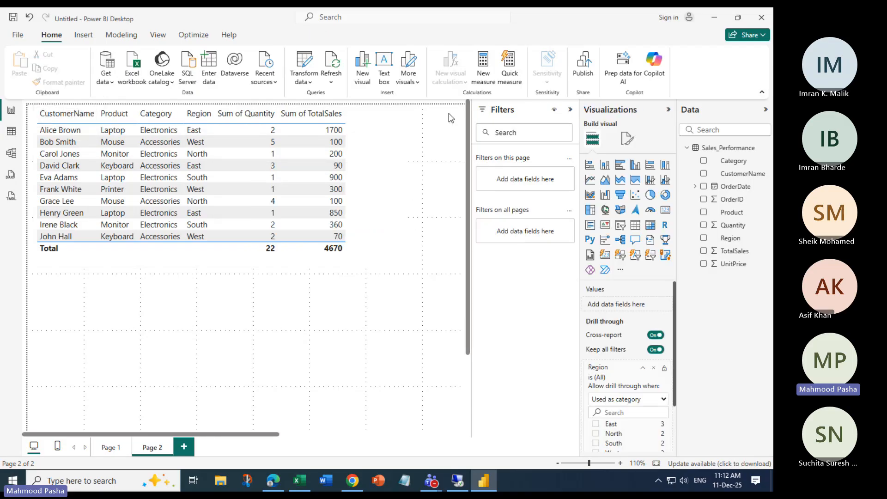
Insert a new Back button on Page 2 and dismiss the sign-in request
{"action": "left_click", "coordinate": [122, 35]}
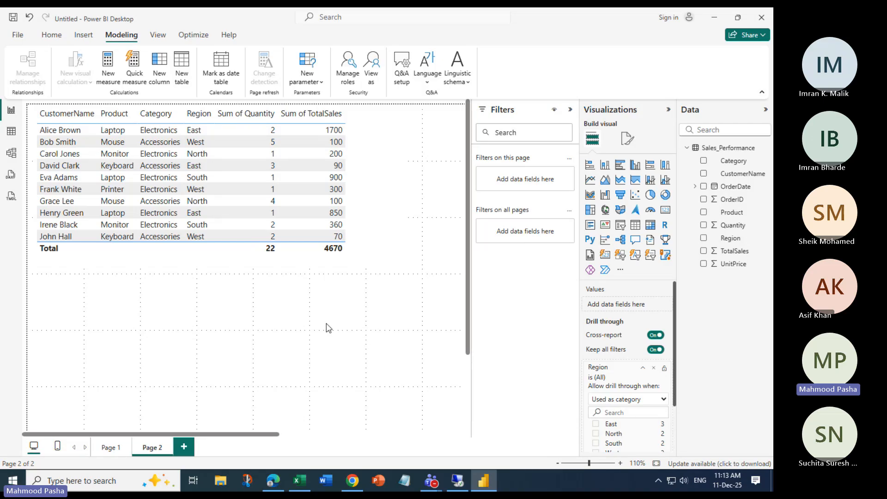
{"action": "left_click", "coordinate": [85, 37]}
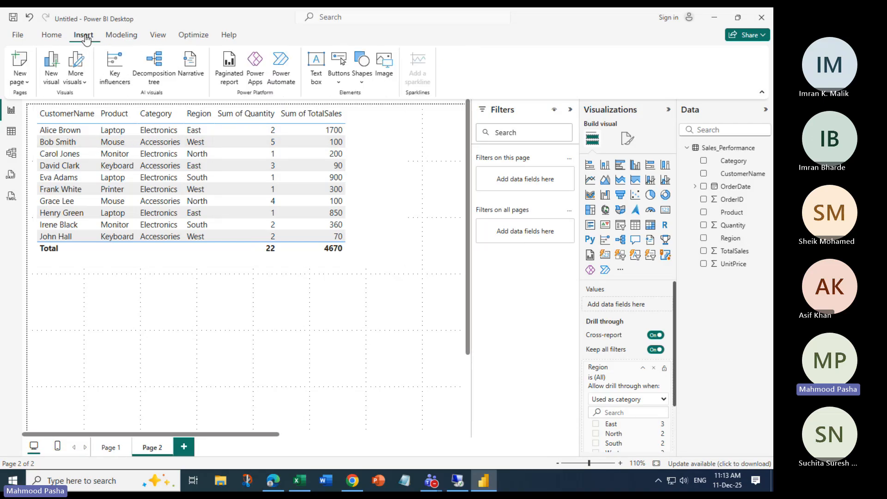
{"action": "left_click", "coordinate": [338, 83]}
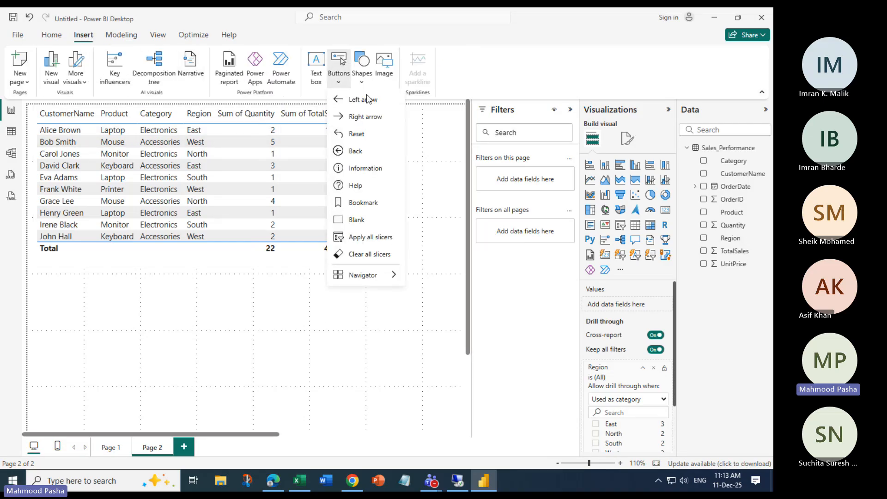
{"action": "left_click", "coordinate": [358, 151]}
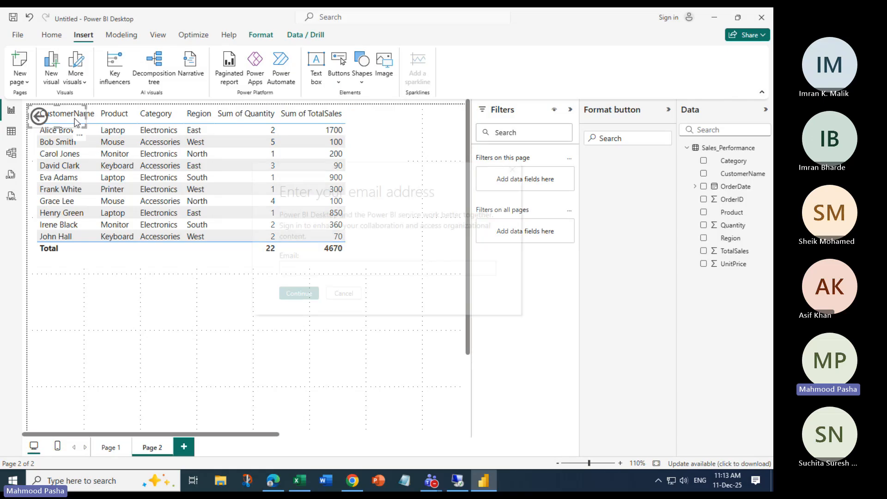
{"action": "left_click", "coordinate": [345, 293]}
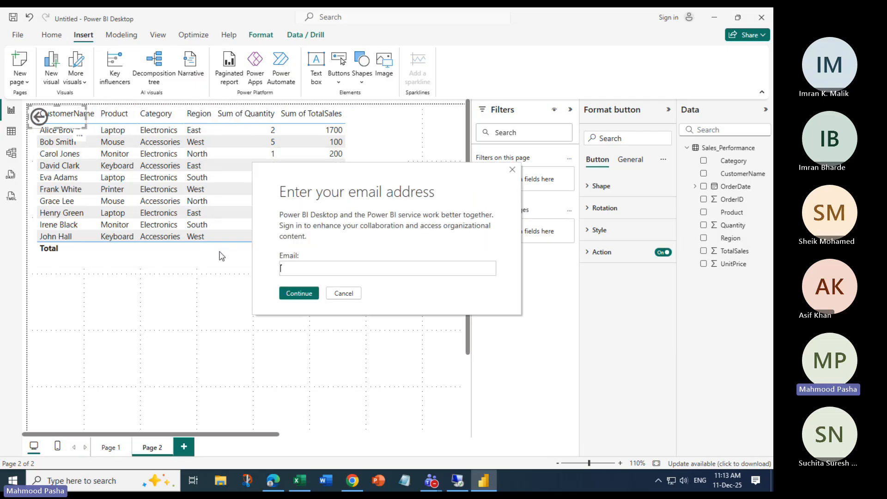
{"action": "left_click", "coordinate": [343, 293]}
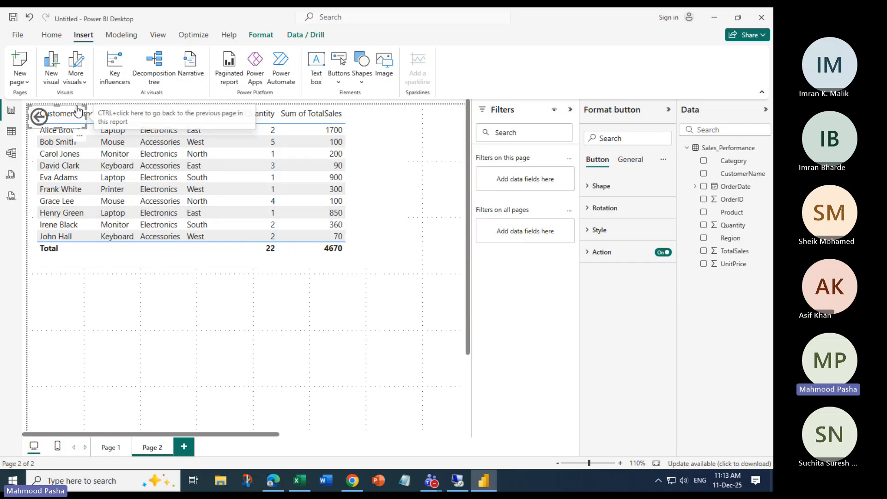
Move the Back button to the empty area just below the table's lower-right corner, then deselect it
{"action": "left_click_drag", "start_coordinate": [76, 111], "coordinate": [404, 280]}
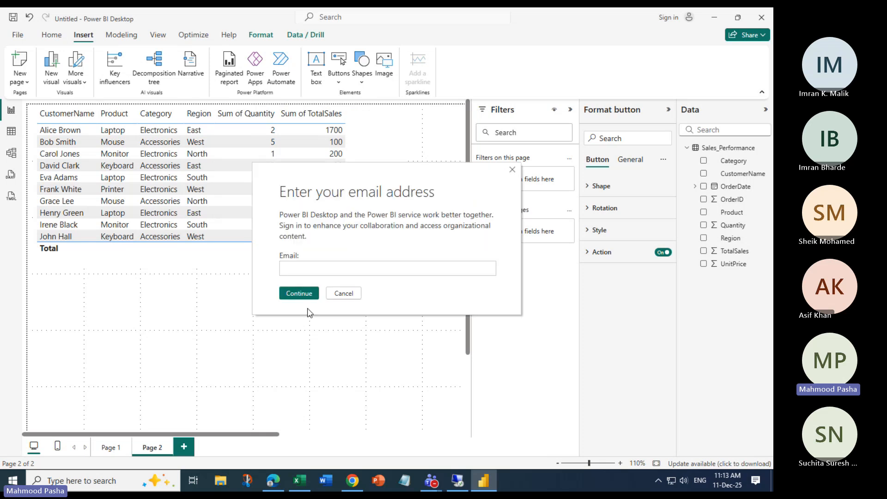
{"action": "left_click", "coordinate": [344, 293]}
{"action": "left_click", "coordinate": [411, 358]}
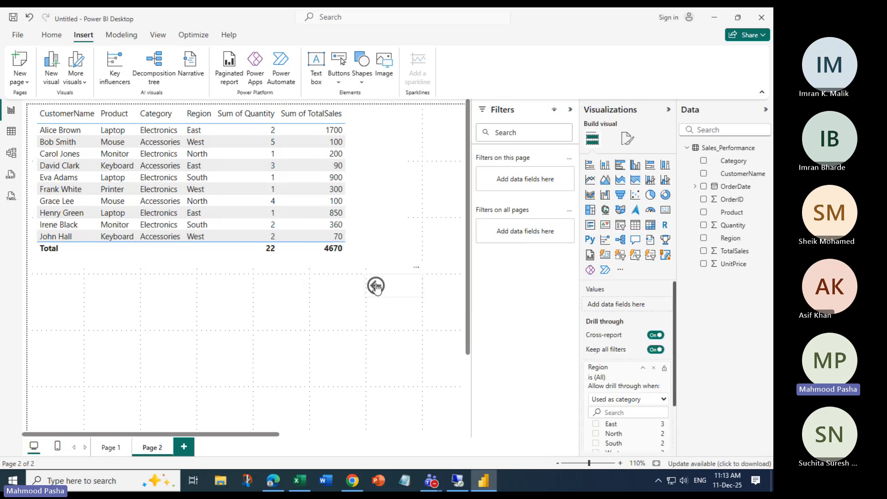
Test the Back button twice by following it to Page 1 and returning to Page 2 each time
{"action": "left_click", "coordinate": [376, 286], "text": "ctrl"}
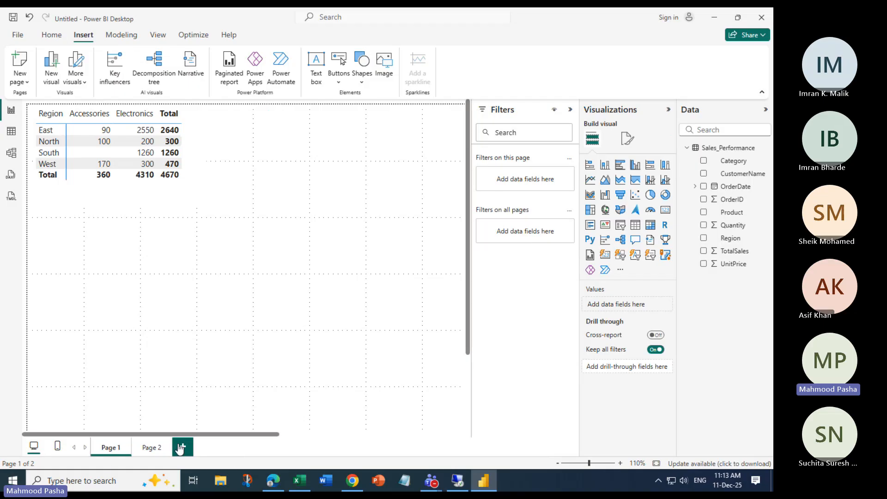
{"action": "left_click", "coordinate": [153, 447]}
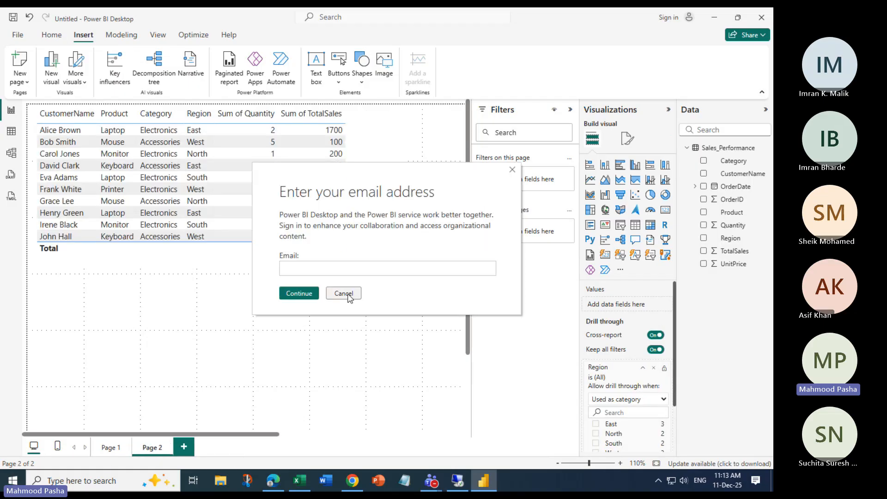
{"action": "left_click", "coordinate": [344, 293]}
{"action": "left_click", "coordinate": [382, 288], "text": "ctrl"}
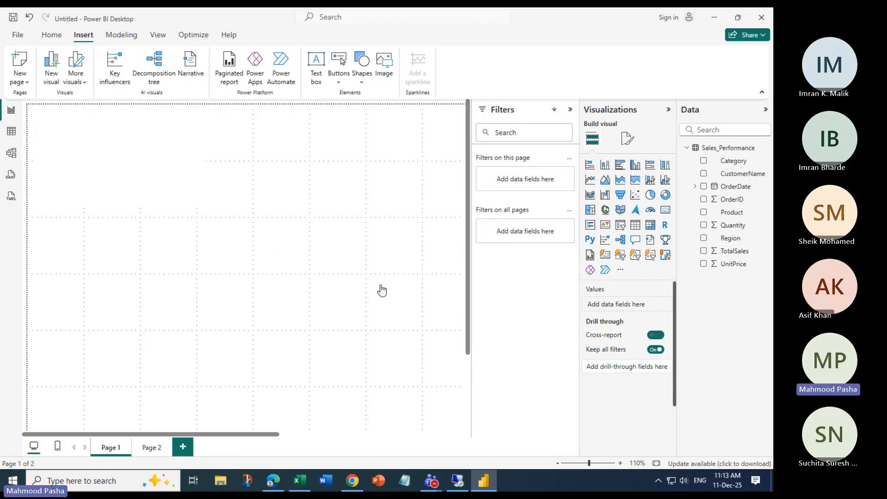
{"action": "left_click", "coordinate": [149, 450]}
{"action": "left_click", "coordinate": [342, 293]}
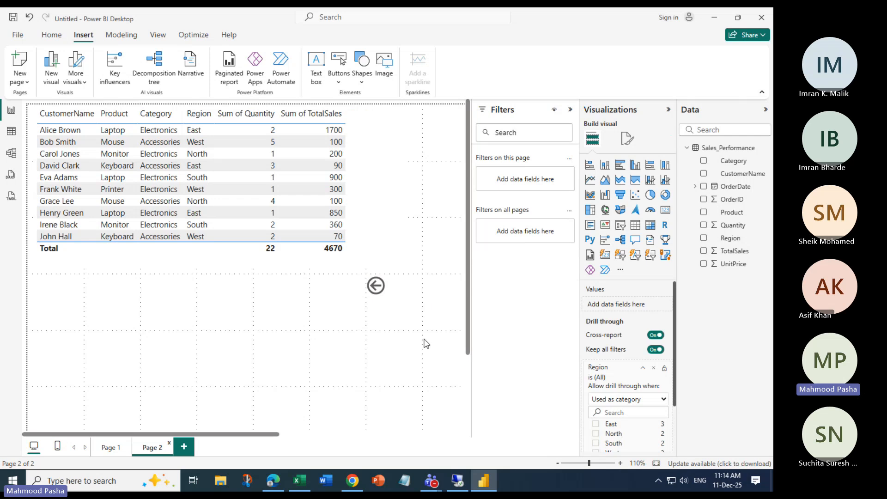
Check Page 1, return to Page 2 and turn off its Cross-report drill through
{"action": "left_click", "coordinate": [110, 449]}
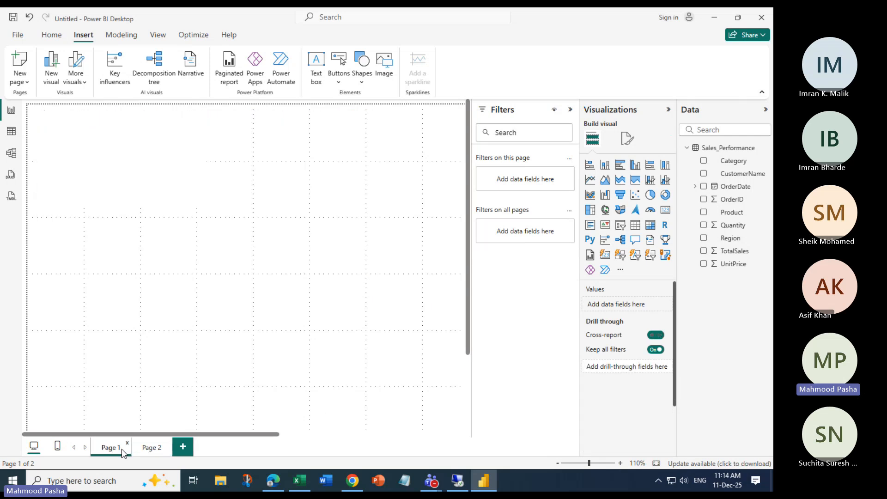
{"action": "left_click", "coordinate": [156, 448]}
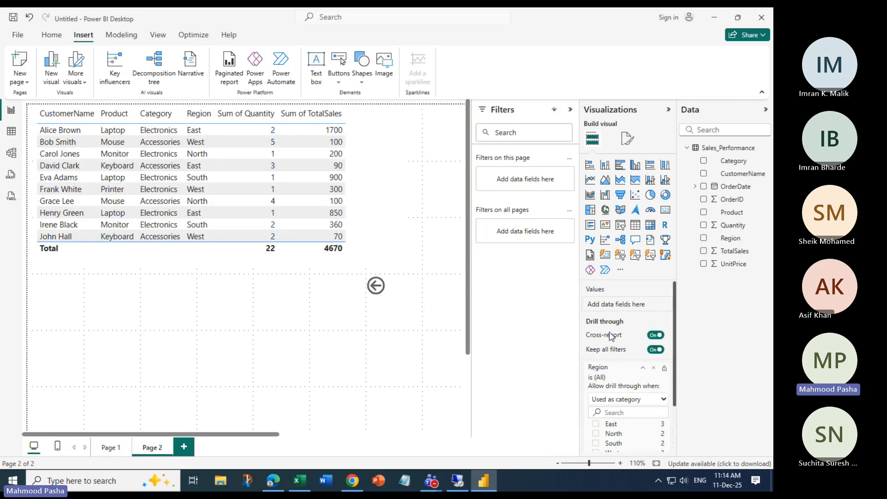
{"action": "left_click", "coordinate": [512, 170]}
{"action": "mouse_move", "coordinate": [675, 306]}
{"action": "left_mouse_down"}
{"action": "mouse_move", "coordinate": [686, 372]}
{"action": "mouse_move", "coordinate": [685, 312]}
{"action": "left_mouse_up"}
{"action": "left_click", "coordinate": [657, 325]}
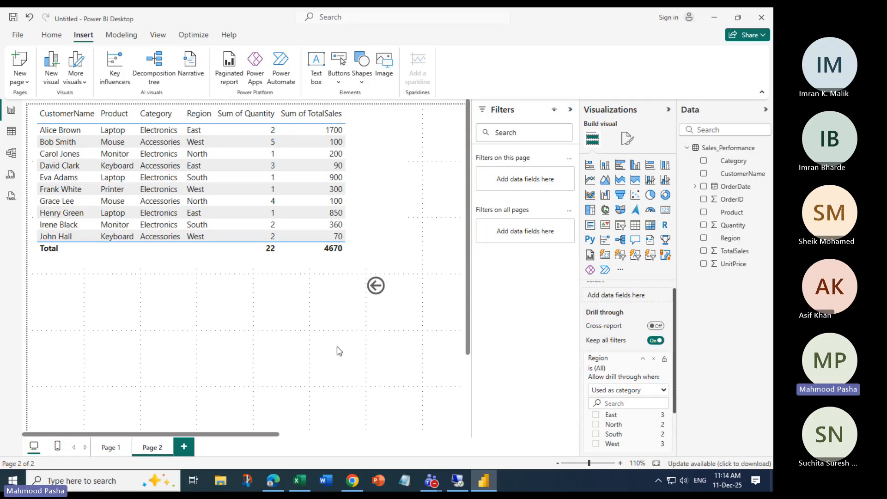
View Page 1 again, return to Page 2 and select its table to examine the data and drill options
{"action": "left_click", "coordinate": [112, 455]}
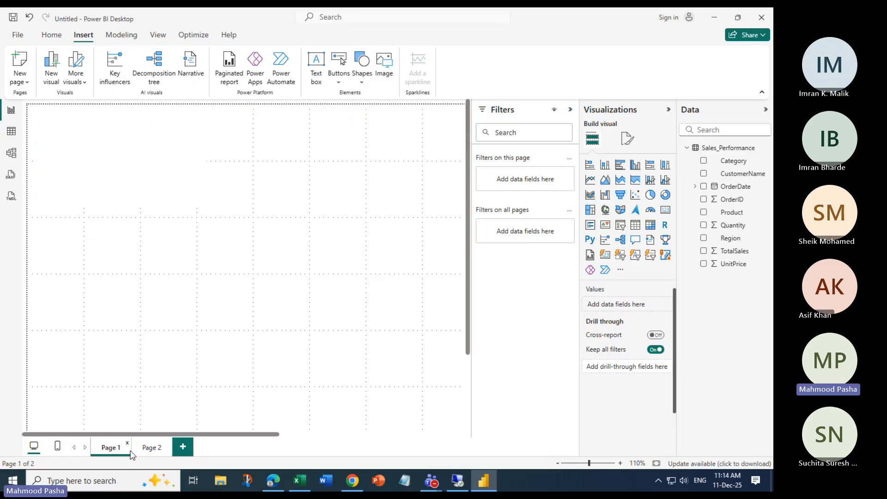
{"action": "left_click", "coordinate": [152, 447]}
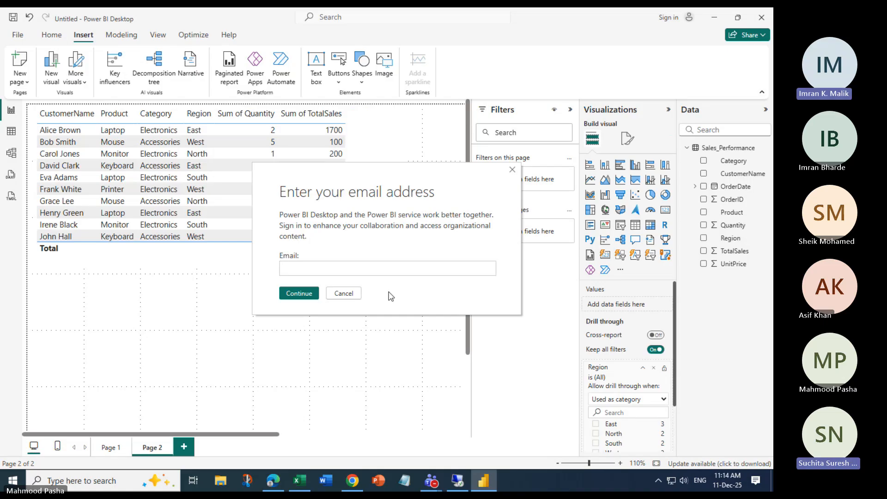
{"action": "left_click", "coordinate": [342, 294]}
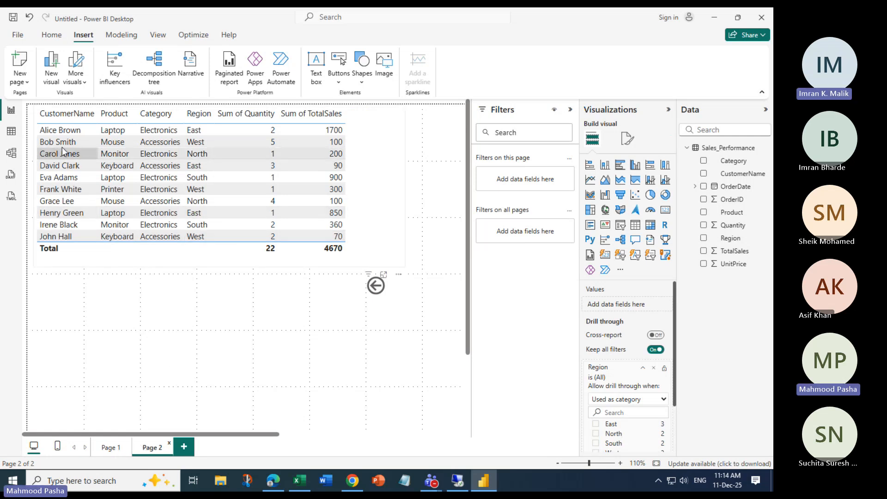
{"action": "left_click", "coordinate": [227, 262]}
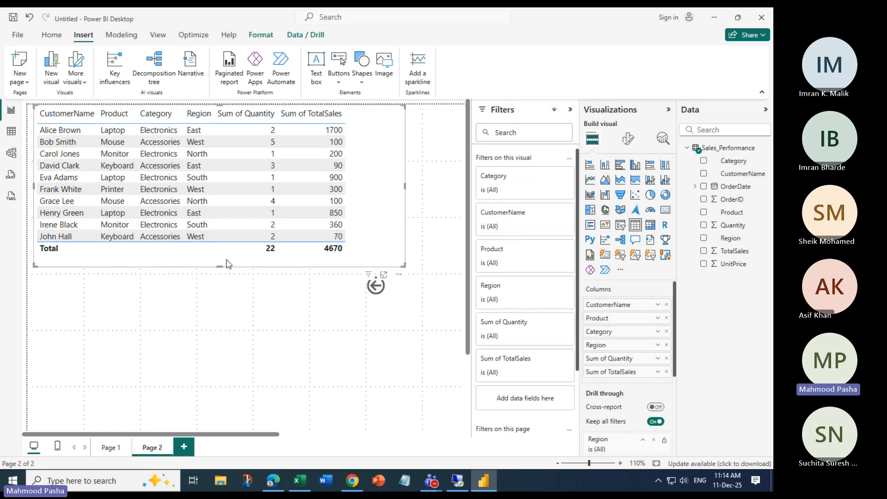
{"action": "left_click", "coordinate": [299, 35]}
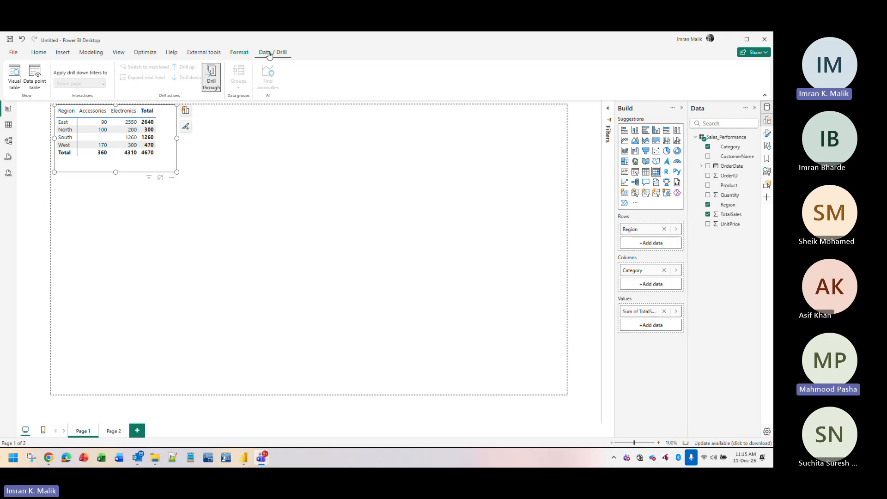
Compare Page 2's detail table with Page 1's Region-by-Category matrix and select the matrix to check its drill options
{"action": "left_click", "coordinate": [112, 434]}
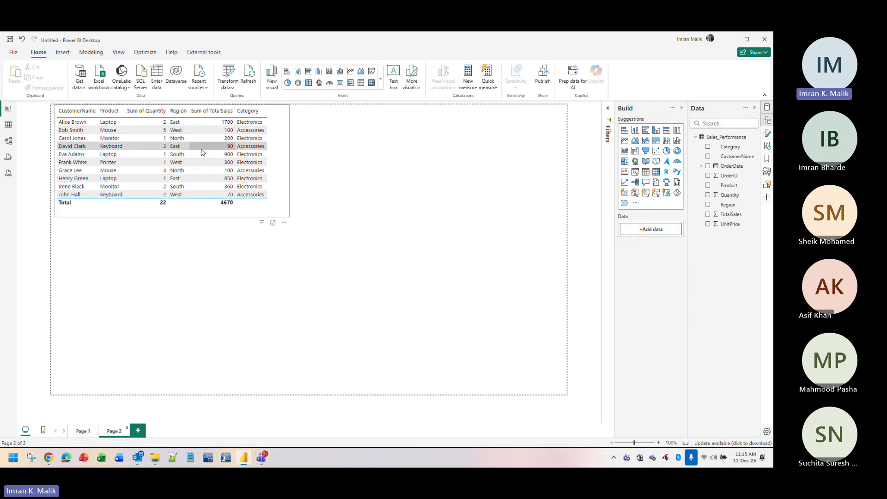
{"action": "left_click", "coordinate": [85, 431]}
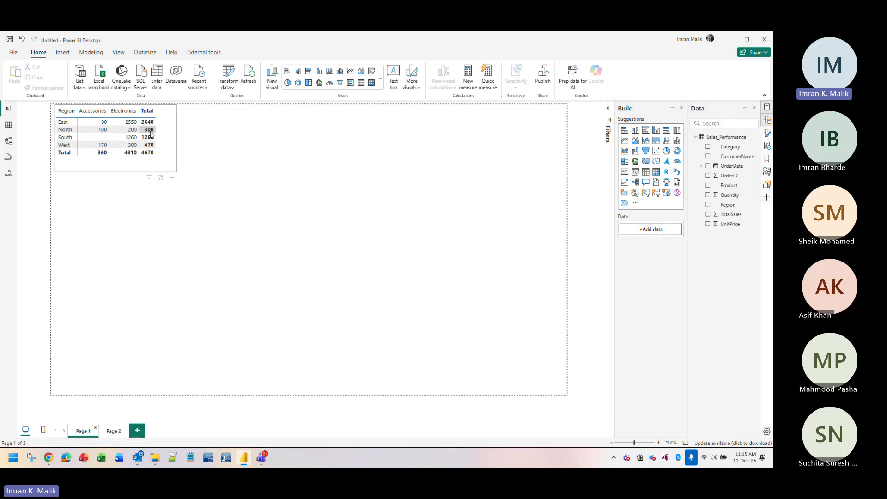
{"action": "left_click", "coordinate": [63, 56]}
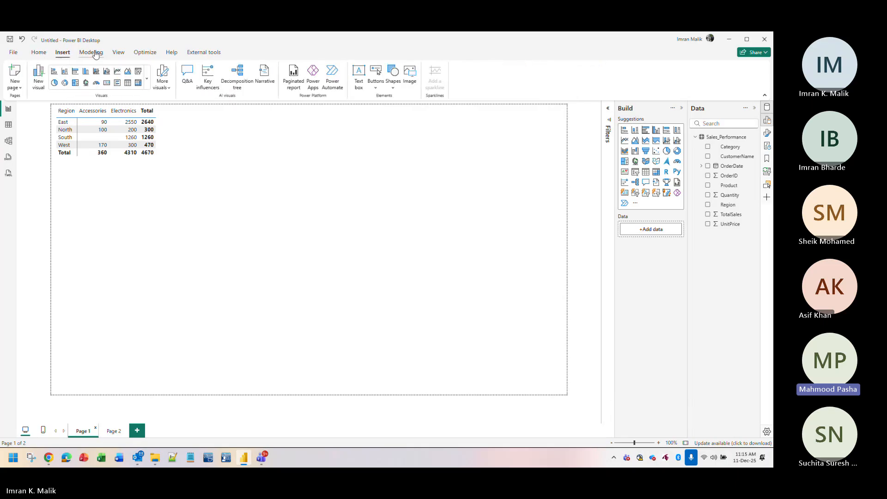
{"action": "left_click", "coordinate": [89, 169]}
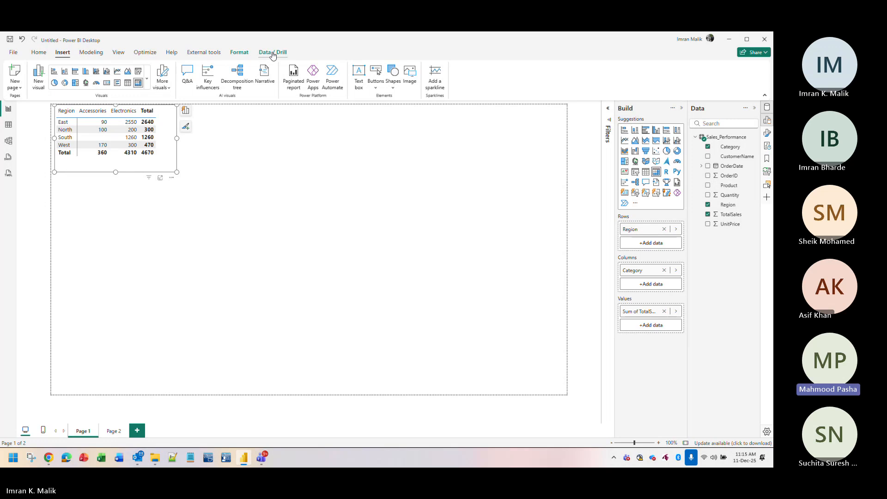
Select Page 2's detail table and turn on Drill through for it
{"action": "left_click", "coordinate": [115, 431]}
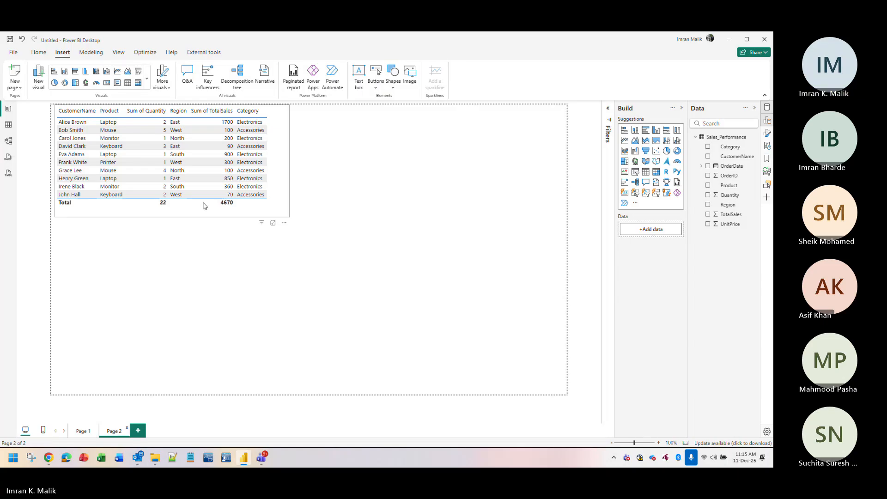
{"action": "left_click", "coordinate": [204, 208]}
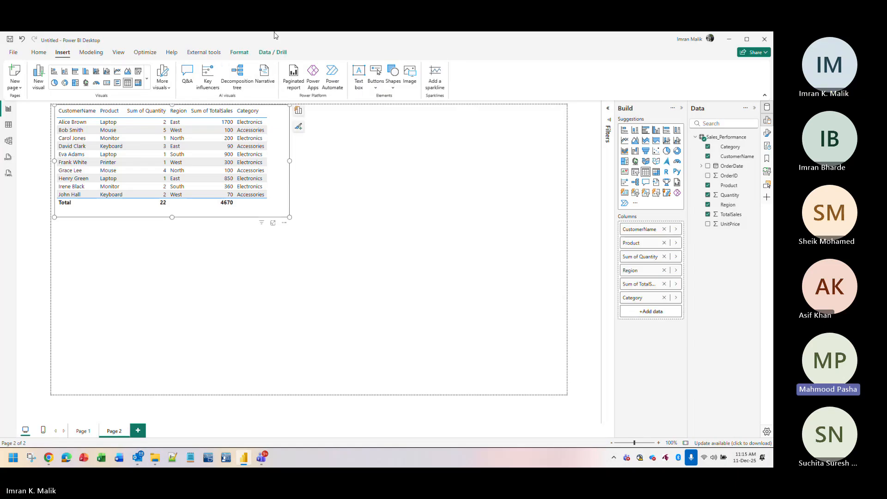
{"action": "left_click", "coordinate": [271, 52]}
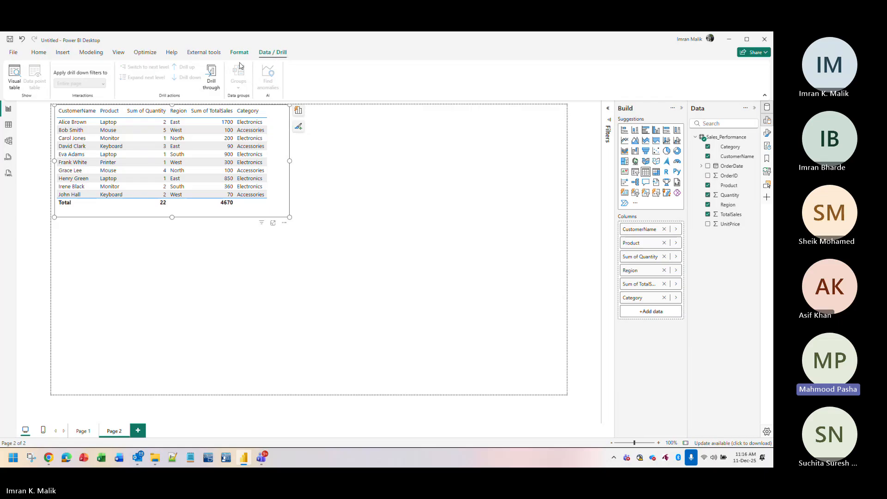
{"action": "left_click", "coordinate": [211, 84]}
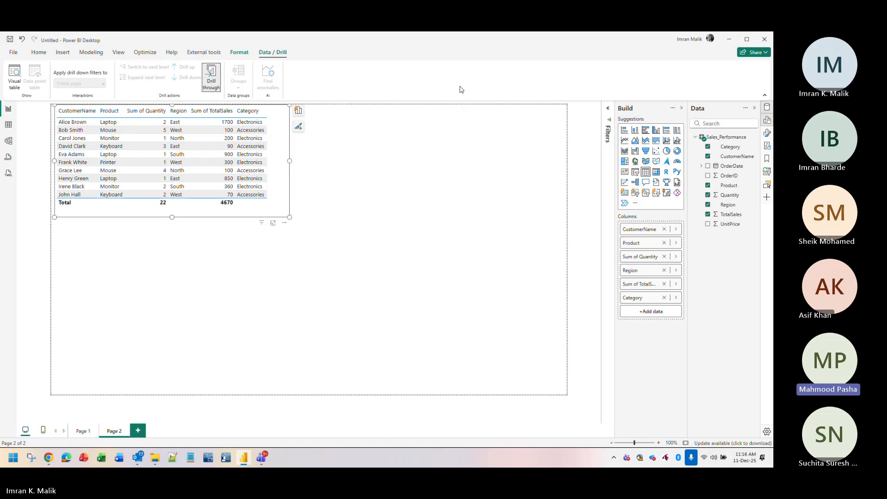
{"action": "left_click", "coordinate": [517, 50]}
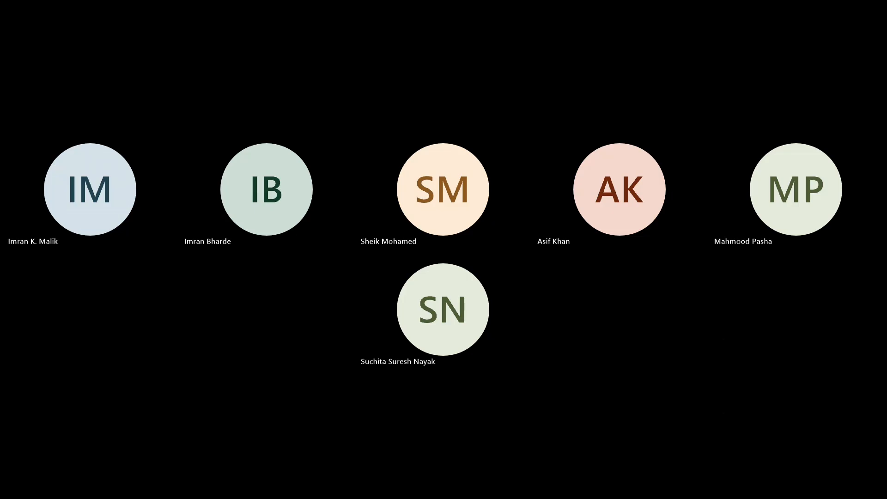
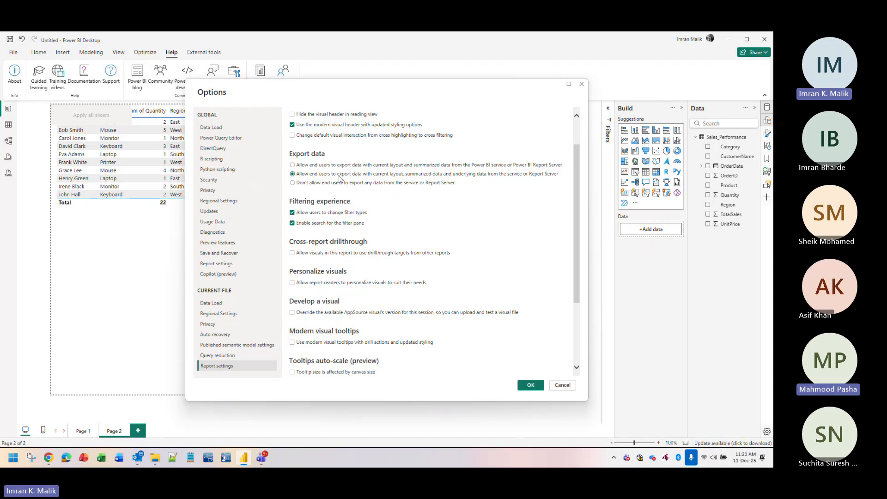
Review the current file's Report settings and the global Report settings in Options, and close the dialog
{"action": "scroll", "coordinate": [317, 179], "scroll_direction": "up", "scroll_amount": 2}
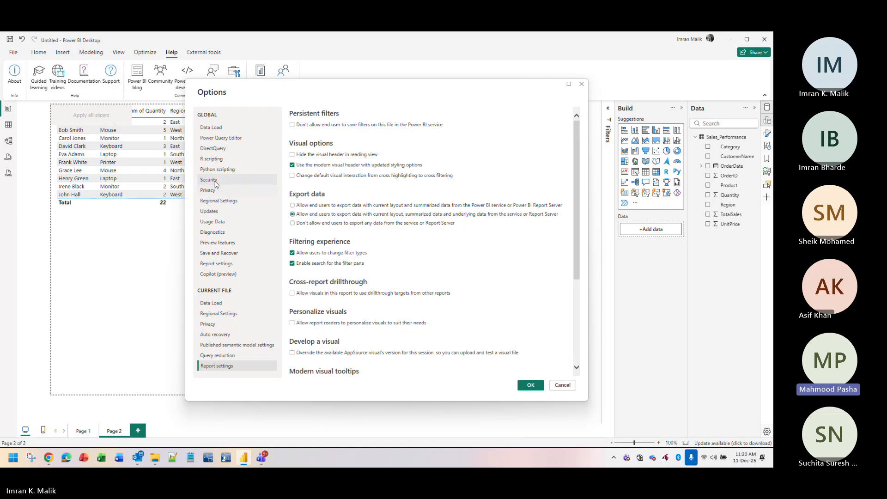
{"action": "left_click", "coordinate": [213, 265]}
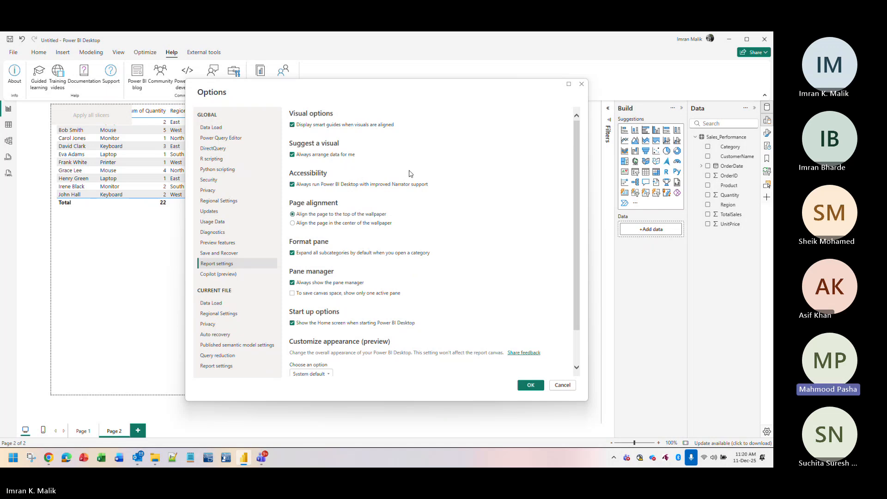
{"action": "scroll", "coordinate": [409, 173], "scroll_direction": "down", "scroll_amount": 1}
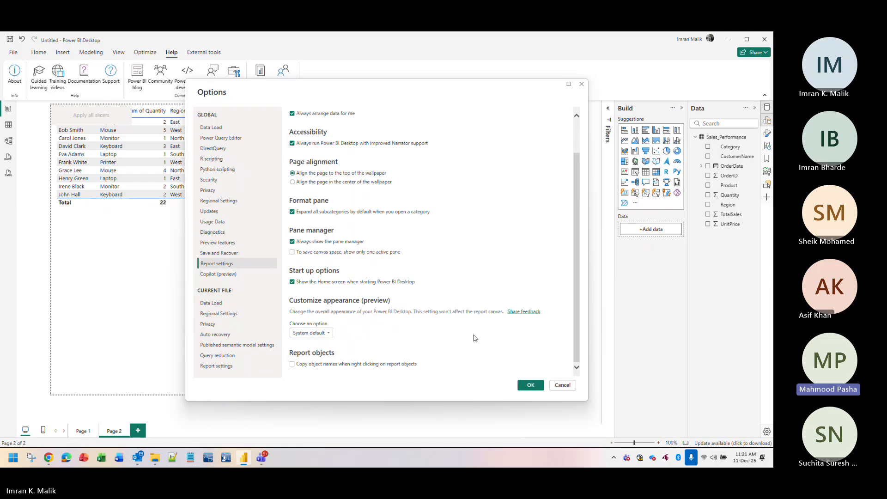
{"action": "left_click", "coordinate": [530, 385]}
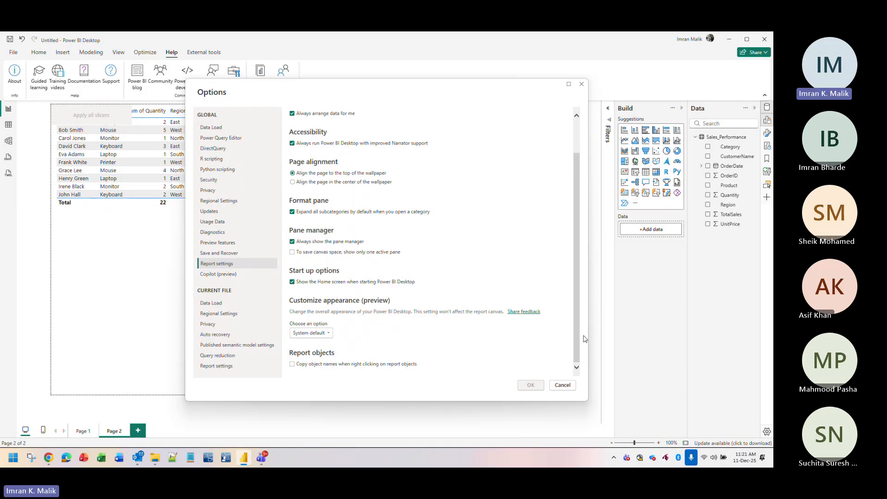
{"action": "left_click", "coordinate": [562, 385]}
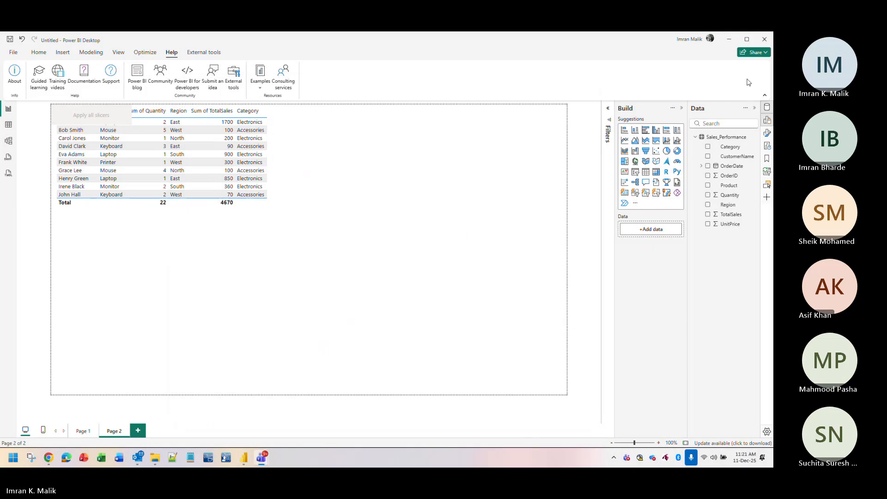
Close the report without saving, relaunch Power BI Desktop and start a blank report
{"action": "left_click", "coordinate": [765, 42]}
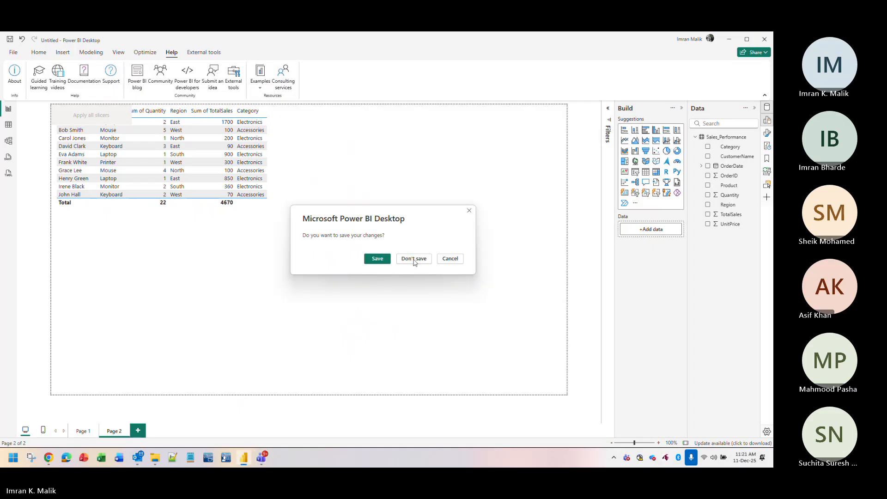
{"action": "left_click", "coordinate": [414, 259]}
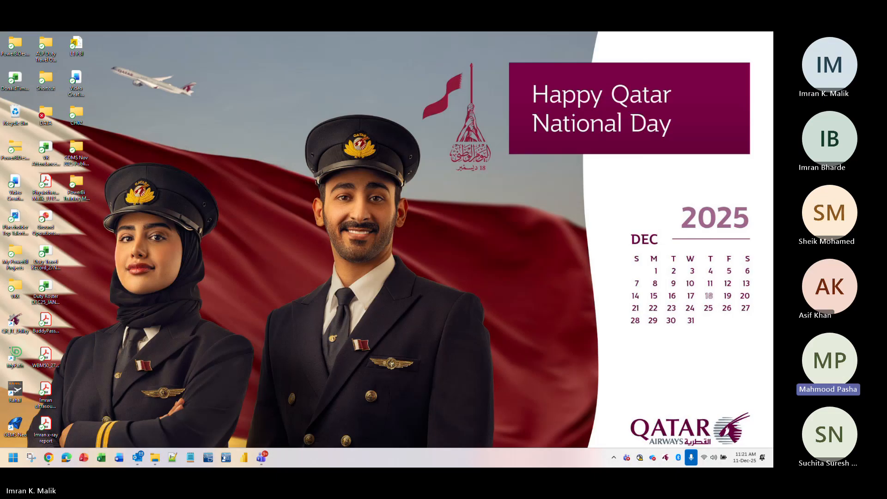
{"action": "left_click", "coordinate": [246, 464]}
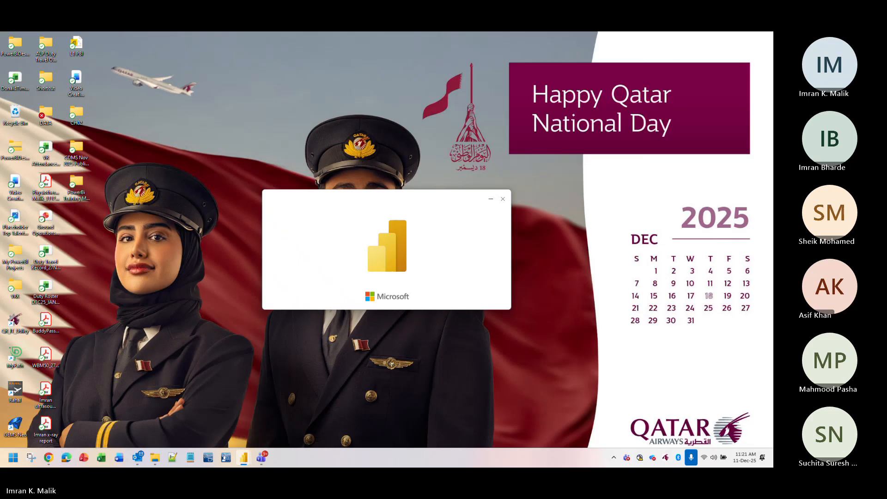
{"action": "key", "text": "ctrl+shift+m"}
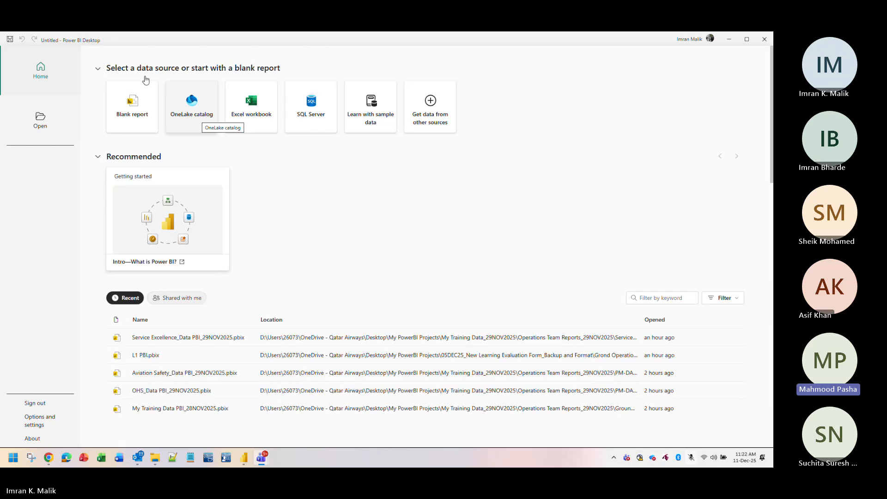
{"action": "left_click", "coordinate": [139, 118]}
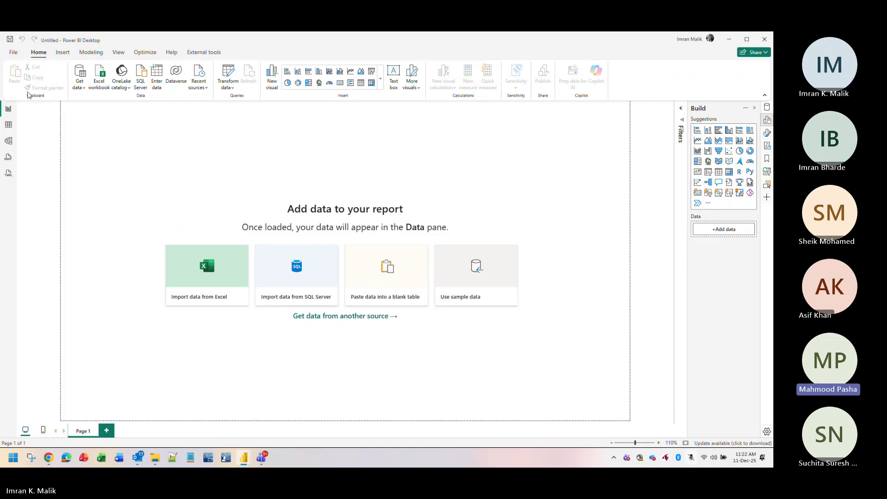
Hide all open report panes, including Filters, Build, Selection, Bookmarks and Sync slicers, leaving only the Data pane shown
{"action": "left_click", "coordinate": [119, 53]}
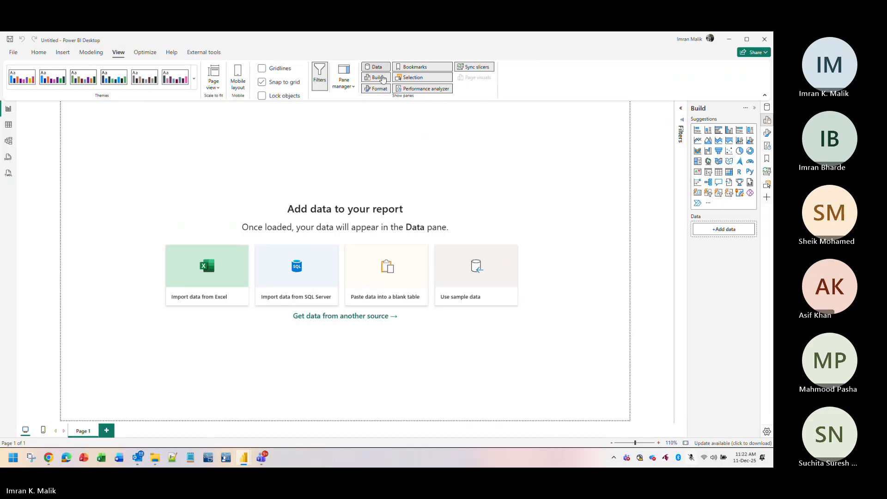
{"action": "left_click", "coordinate": [382, 79]}
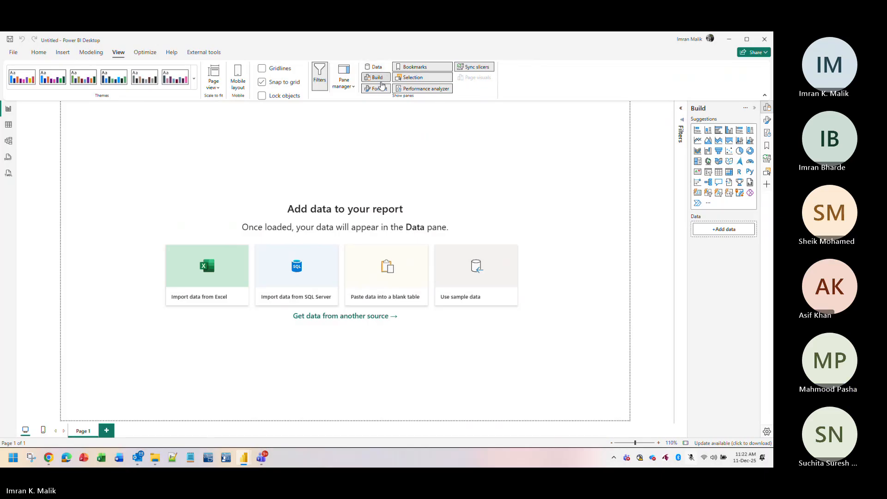
{"action": "left_click", "coordinate": [413, 77]}
{"action": "left_click", "coordinate": [414, 67]}
{"action": "left_click", "coordinate": [473, 67]}
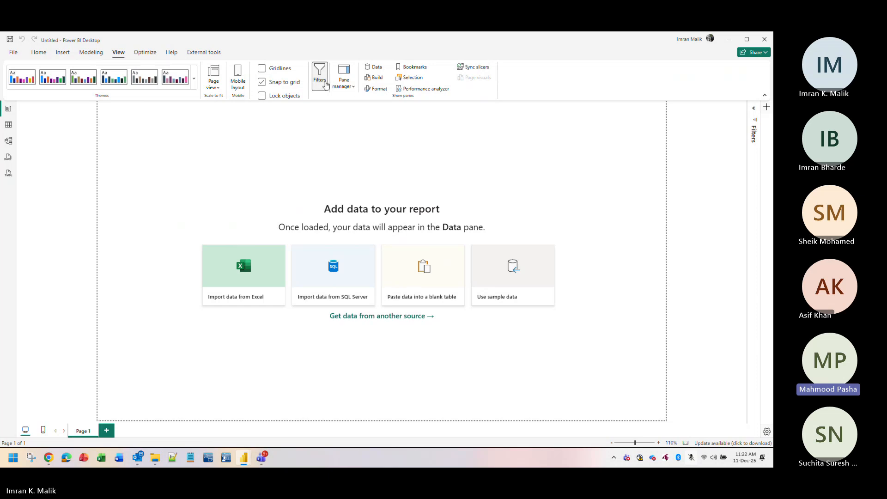
{"action": "left_click", "coordinate": [320, 74]}
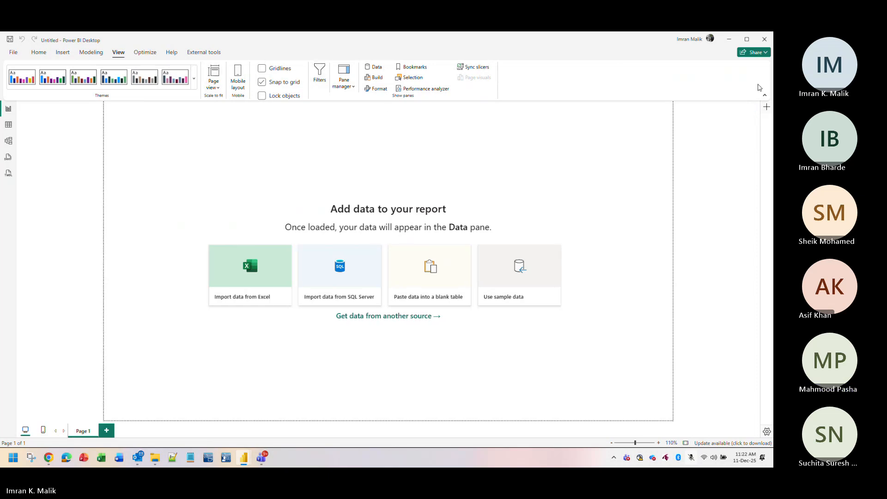
{"action": "left_click", "coordinate": [380, 68]}
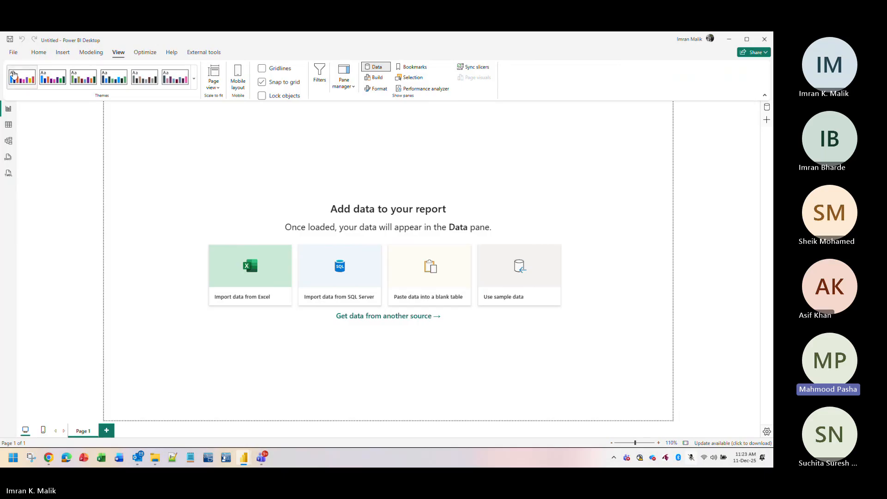
Load the Sales_Performance CSV file from the Day 3 folder into the report
{"action": "left_click", "coordinate": [35, 55]}
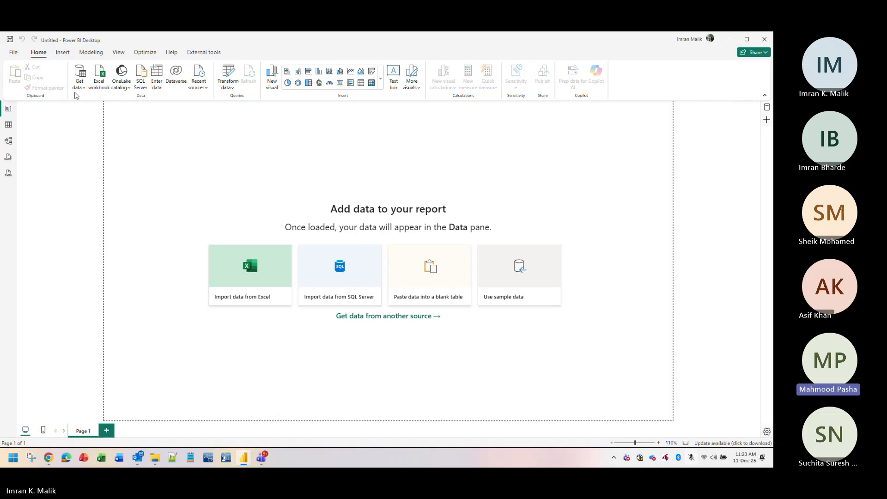
{"action": "left_click", "coordinate": [79, 84]}
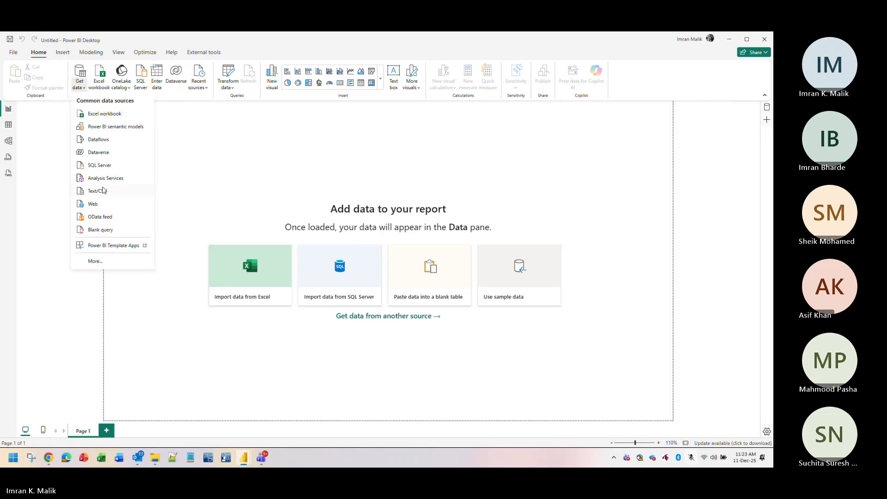
{"action": "left_click", "coordinate": [102, 190]}
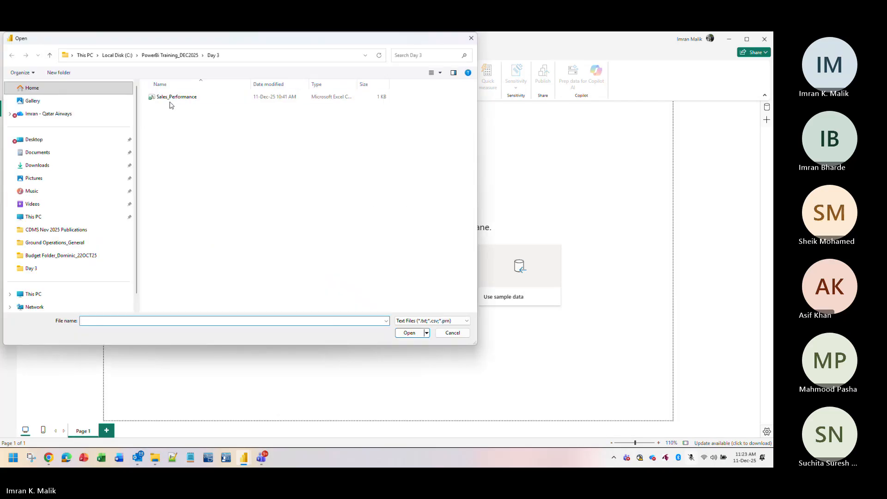
{"action": "double_click", "coordinate": [170, 98]}
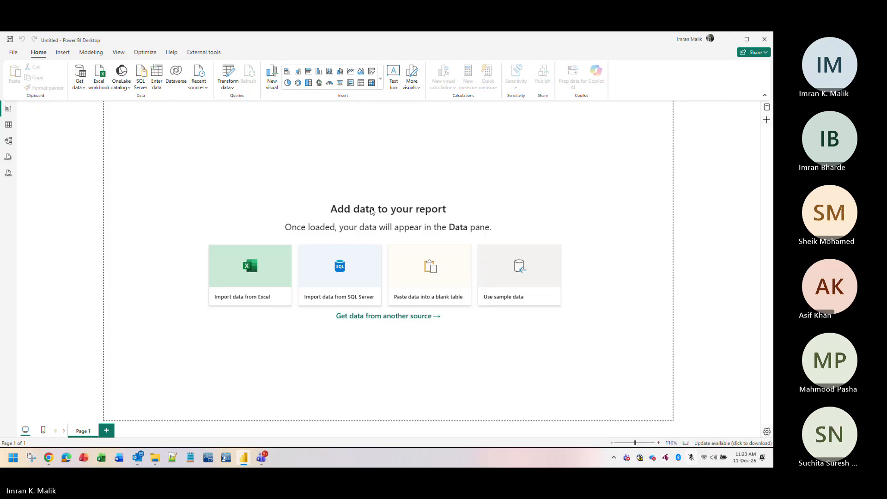
{"action": "left_click", "coordinate": [453, 357]}
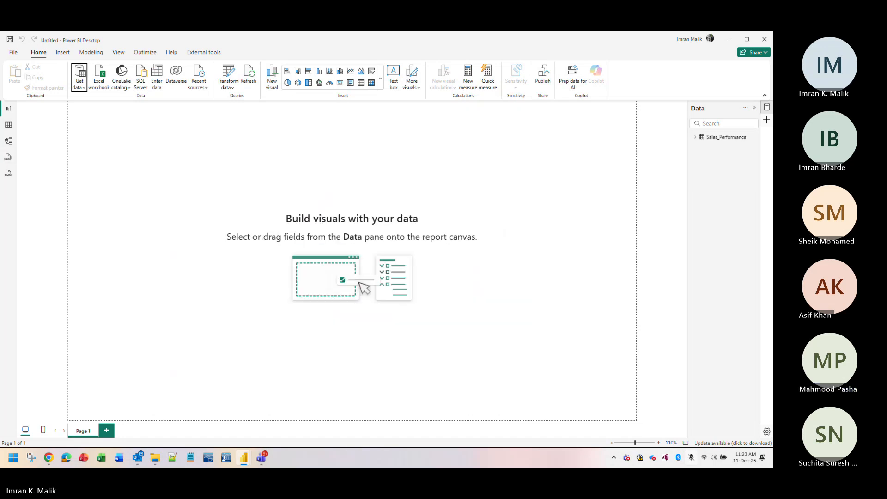
Expand Sales_Performance, add a table visual of Region on Page 1 and view the options for its East row
{"action": "left_click", "coordinate": [703, 138]}
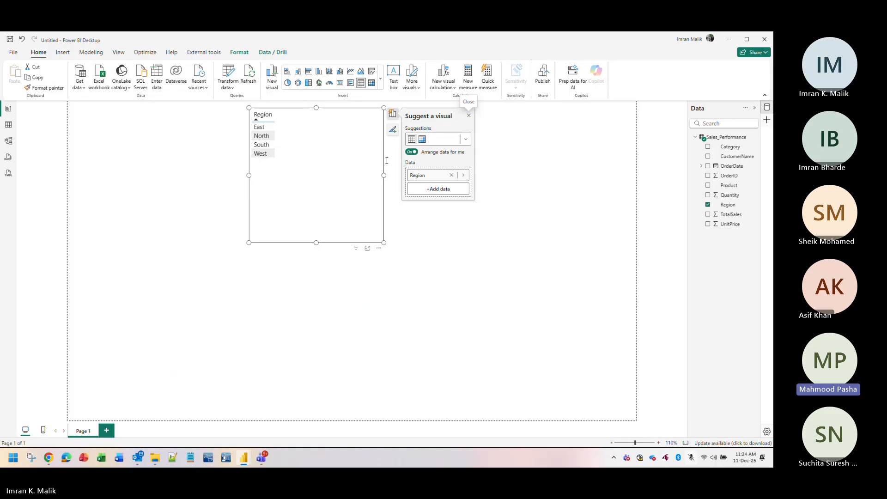
{"action": "right_click", "coordinate": [261, 131]}
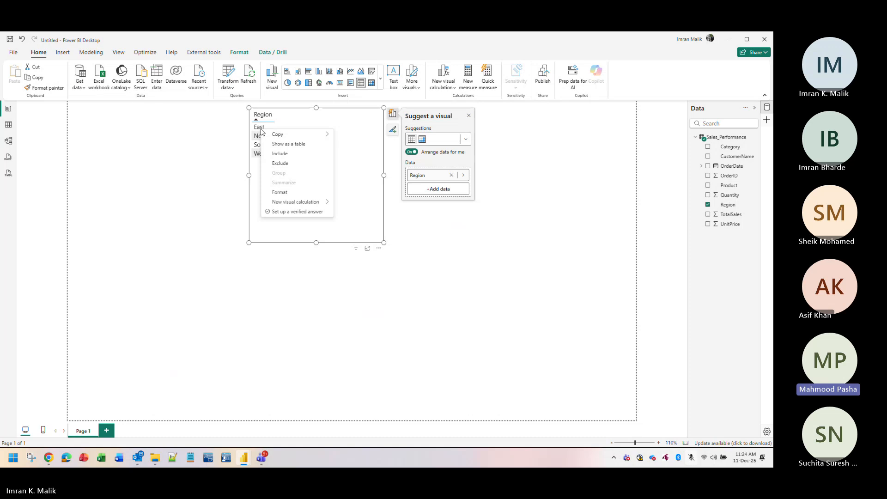
Show the Bookmarks and Build panes alongside the Data pane
{"action": "left_click", "coordinate": [117, 54]}
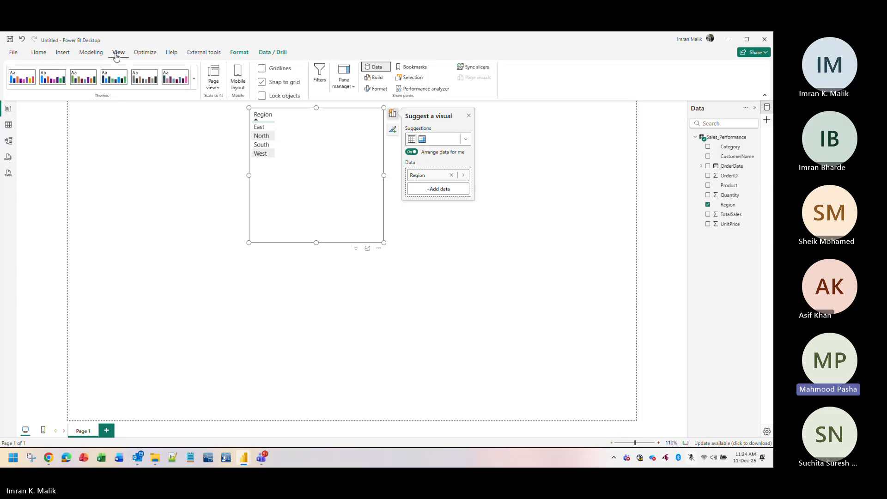
{"action": "left_click", "coordinate": [412, 68]}
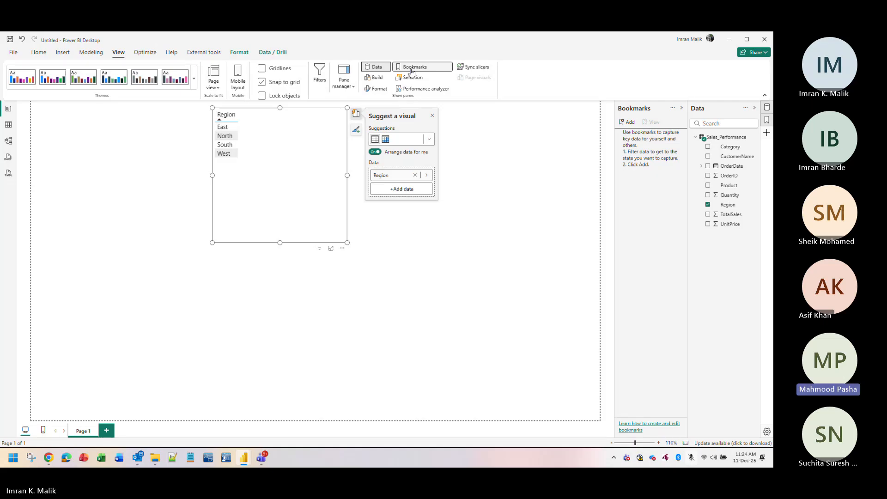
{"action": "left_click", "coordinate": [379, 78]}
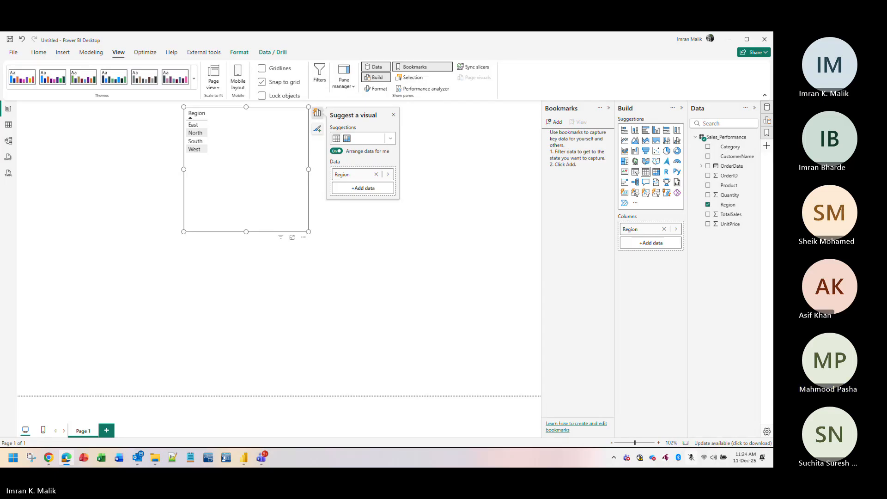
Switch to the browser and examine the contents list of the Power BI October 2025 Feature Summary blog post
{"action": "key", "text": "alt+Tab"}
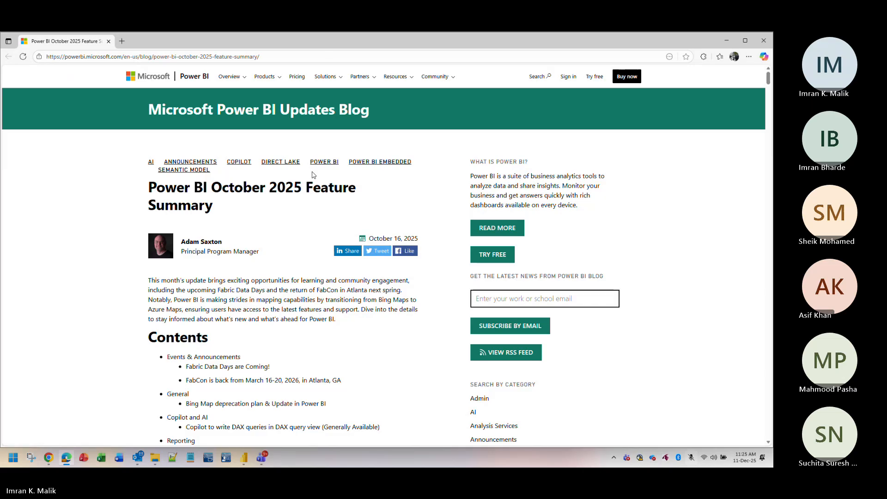
{"action": "scroll", "coordinate": [312, 173], "scroll_direction": "down", "scroll_amount": 3}
{"action": "scroll", "coordinate": [312, 173], "scroll_direction": "down", "scroll_amount": 2}
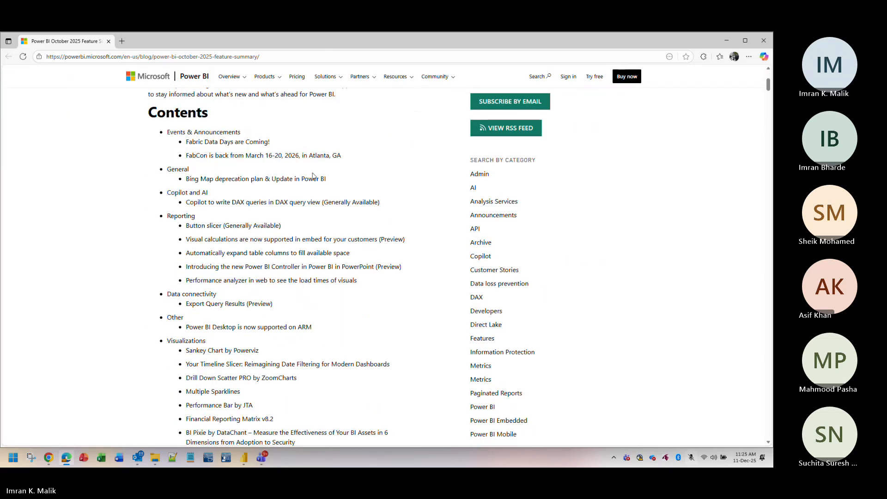
{"action": "scroll", "coordinate": [312, 175], "scroll_direction": "down", "scroll_amount": 6}
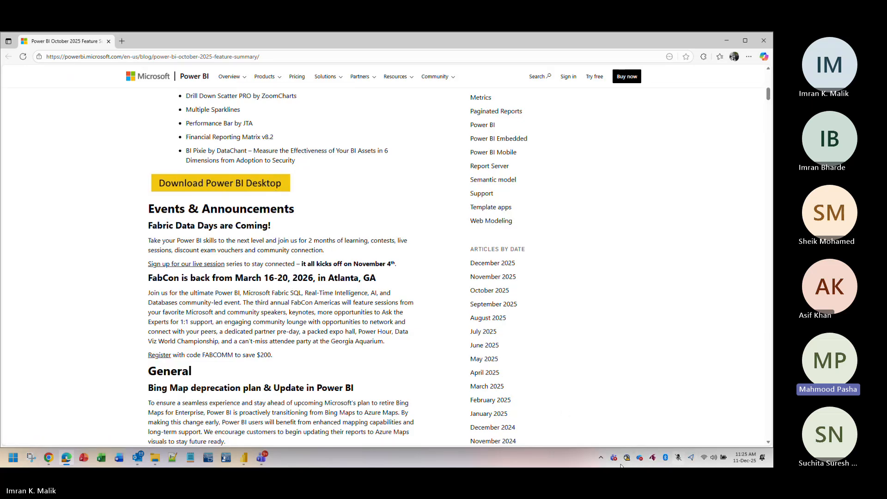
Open Software Self Service and System Information from the QR utility in the system tray
{"action": "right_click", "coordinate": [653, 458]}
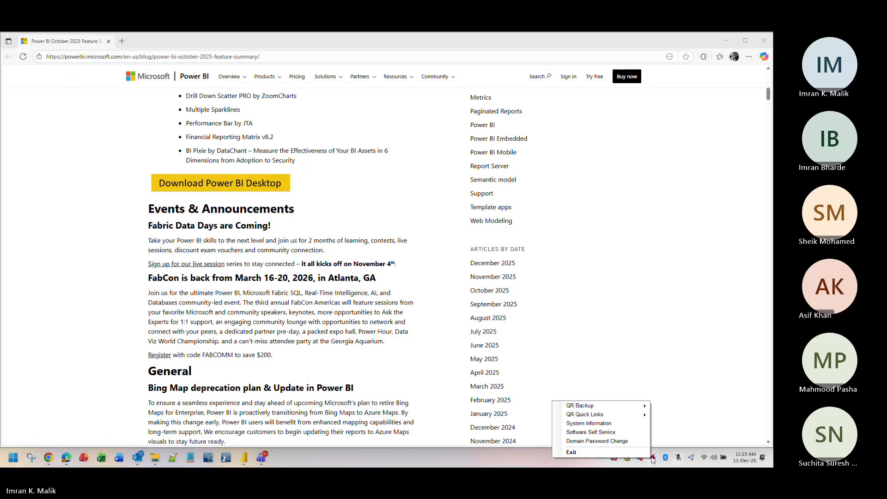
{"action": "left_click", "coordinate": [620, 433]}
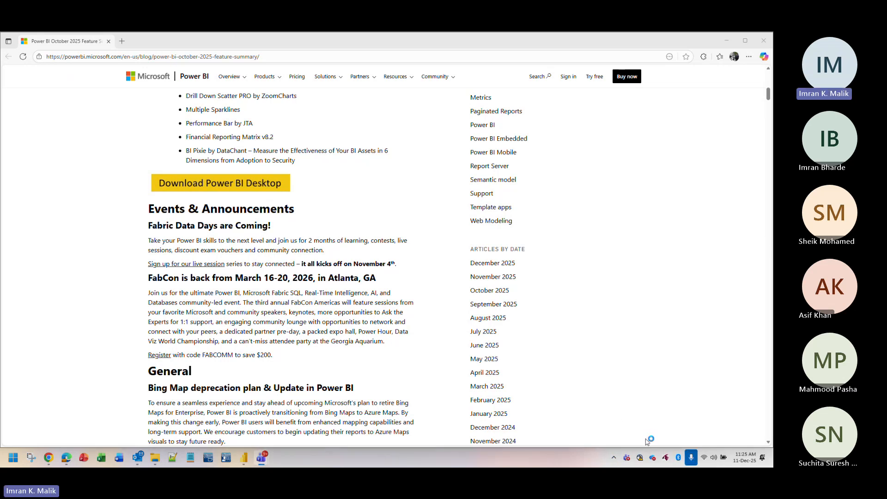
{"action": "right_click", "coordinate": [666, 459]}
{"action": "triple_click", "coordinate": [724, 381]}
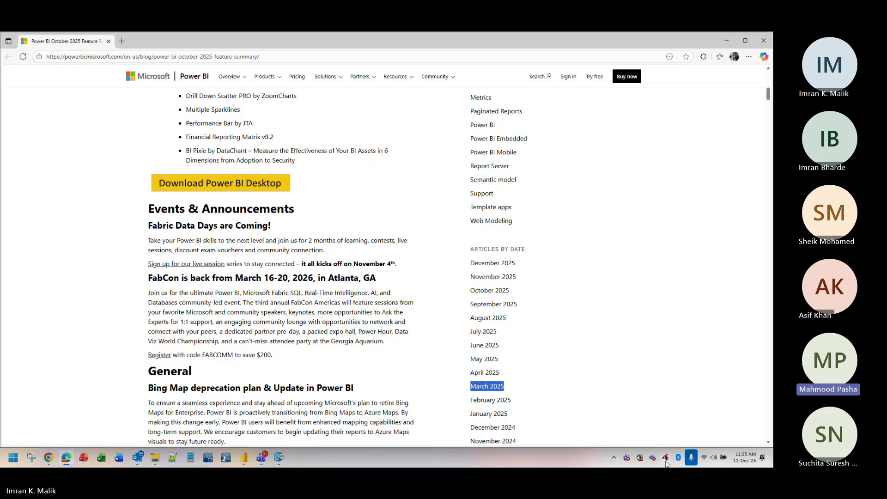
{"action": "right_click", "coordinate": [666, 459]}
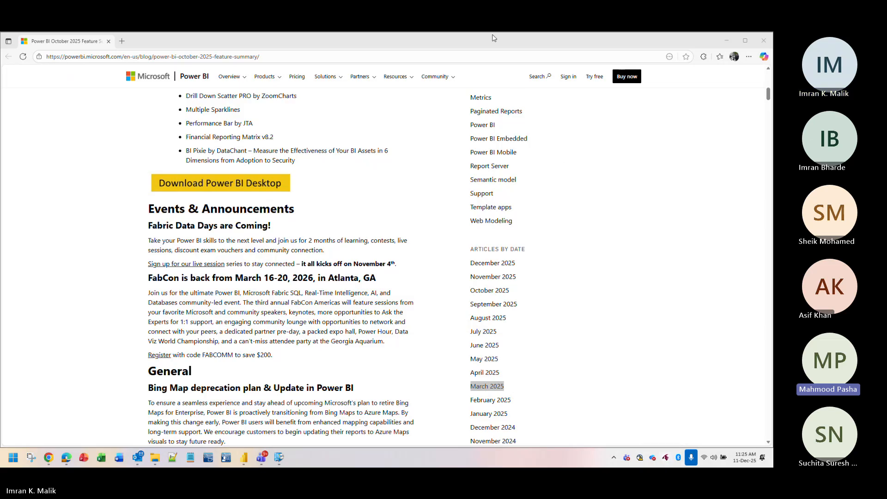
{"action": "left_click_drag", "start_coordinate": [492, 37], "coordinate": [773, 60]}
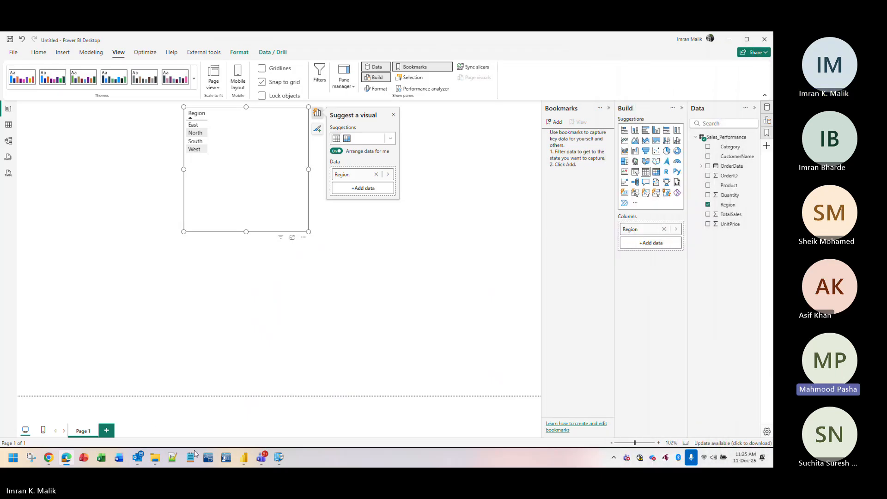
{"action": "right_click", "coordinate": [666, 460]}
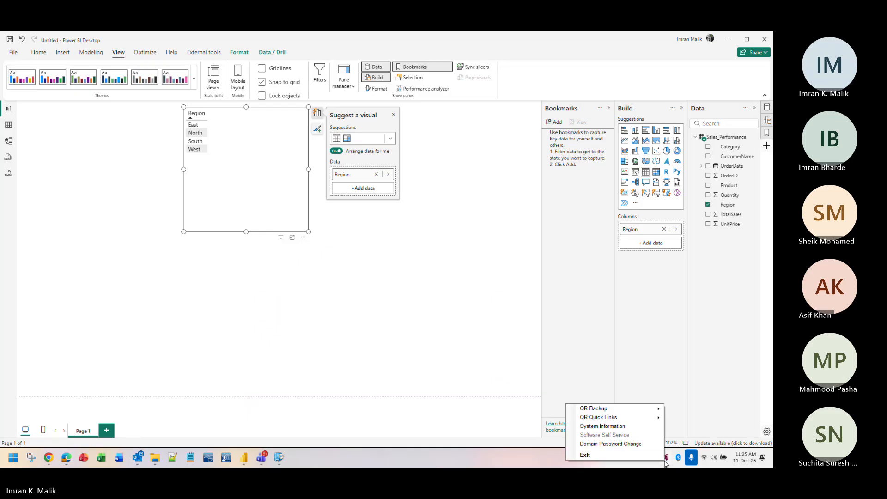
{"action": "left_click", "coordinate": [624, 426]}
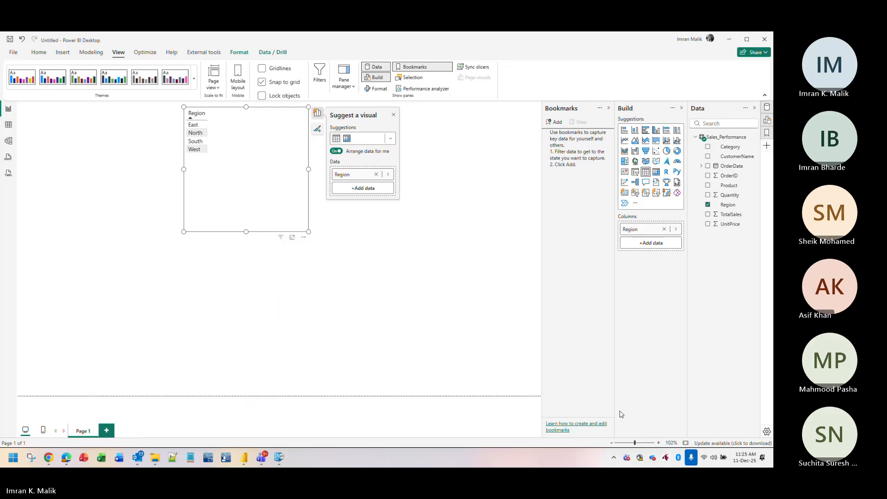
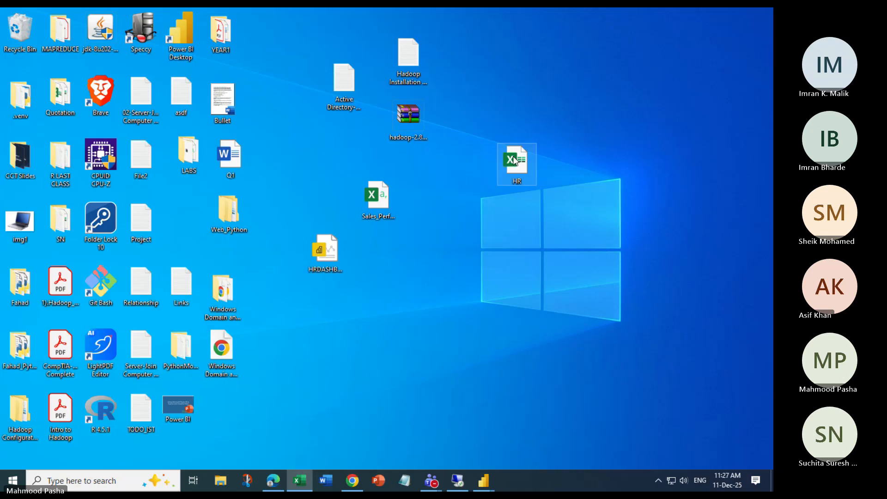
Open the HR workbook from the desktop and look through all its employee rows
{"action": "double_click", "coordinate": [513, 161]}
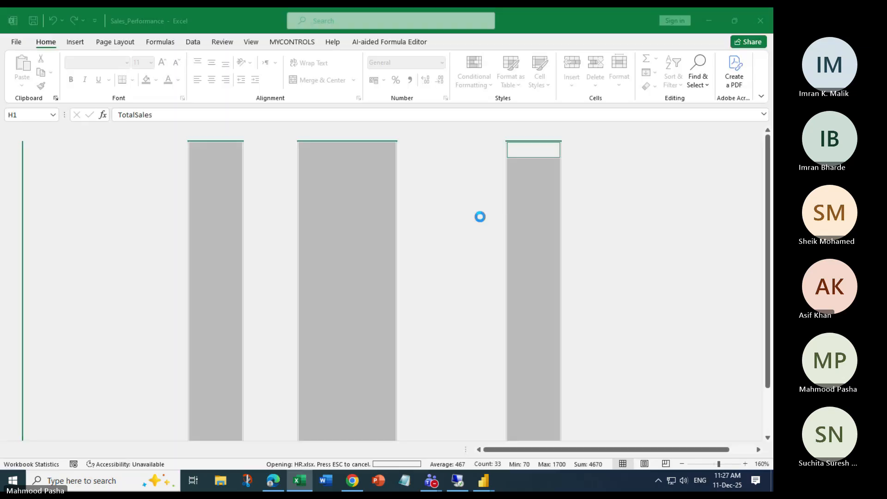
{"action": "scroll", "coordinate": [289, 262], "scroll_direction": "down", "scroll_amount": 20}
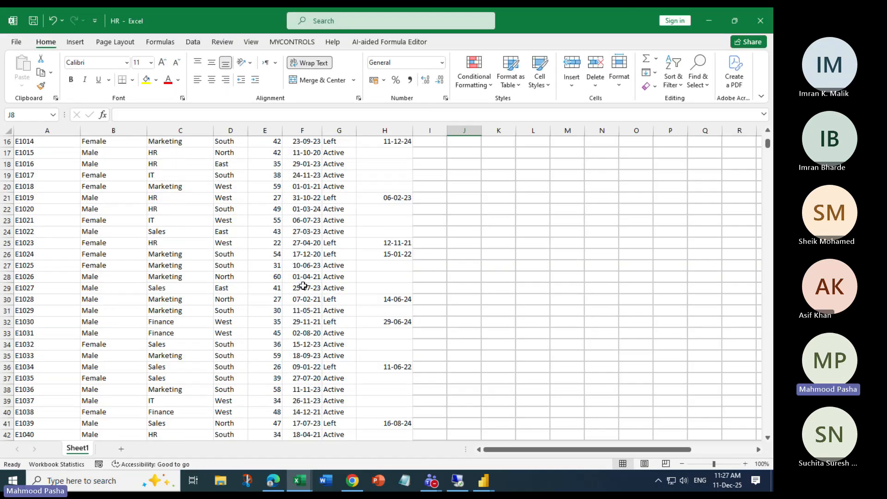
{"action": "scroll", "coordinate": [295, 328], "scroll_direction": "up", "scroll_amount": 20}
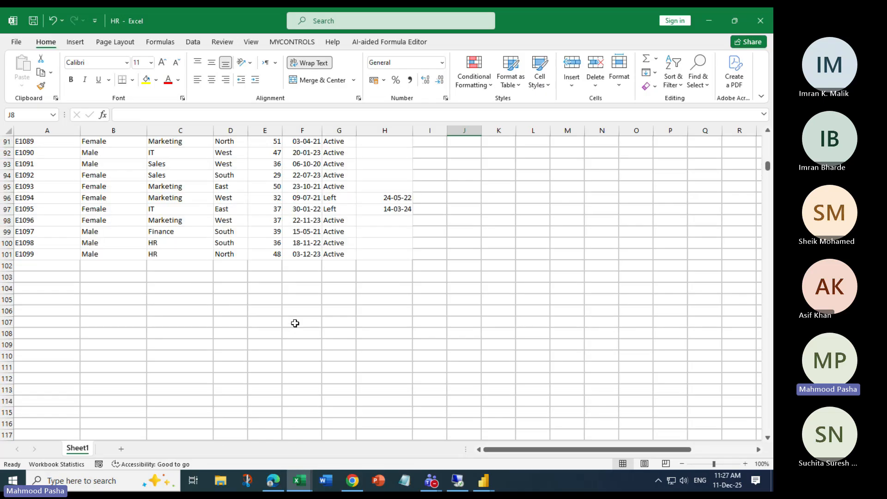
{"action": "scroll", "coordinate": [295, 323], "scroll_direction": "up", "scroll_amount": 1}
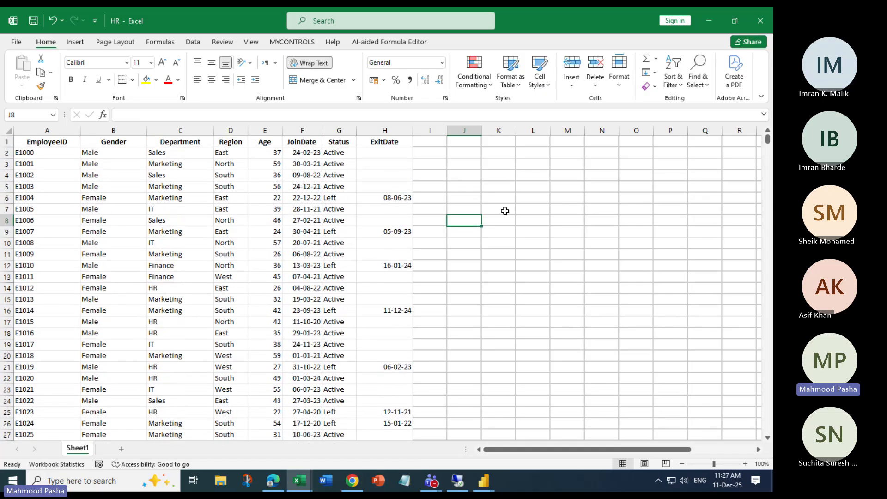
Go through the HR sheet's column headings from EmployeeID to ExitDate one by one
{"action": "left_click", "coordinate": [47, 145]}
{"action": "left_click", "coordinate": [116, 144]}
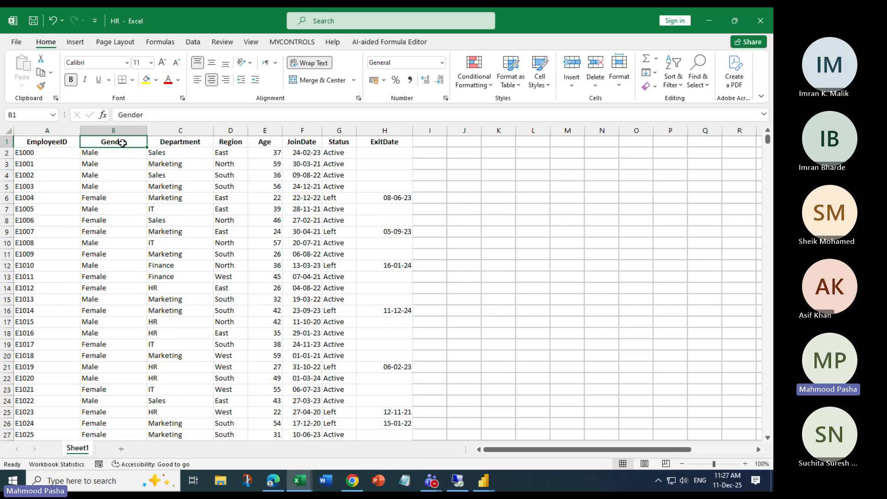
{"action": "left_click", "coordinate": [178, 145]}
{"action": "left_click", "coordinate": [221, 144]}
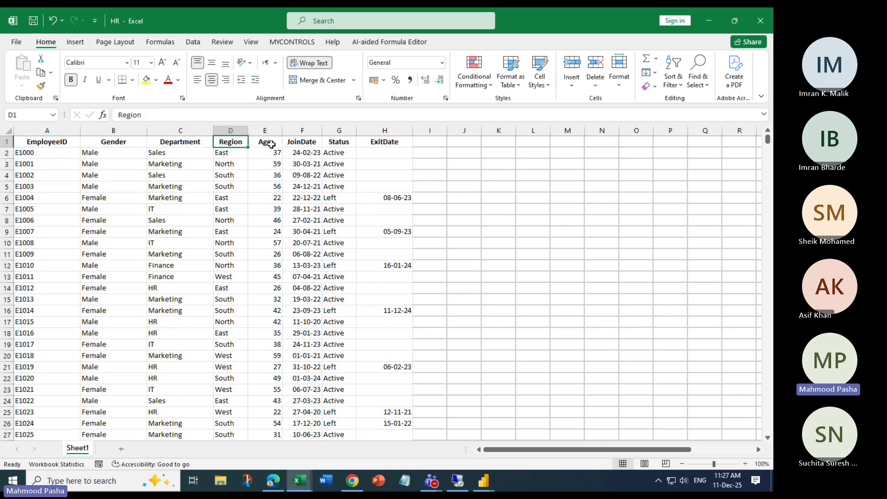
{"action": "left_click", "coordinate": [270, 146]}
{"action": "left_click", "coordinate": [313, 142]}
{"action": "left_click", "coordinate": [340, 143]}
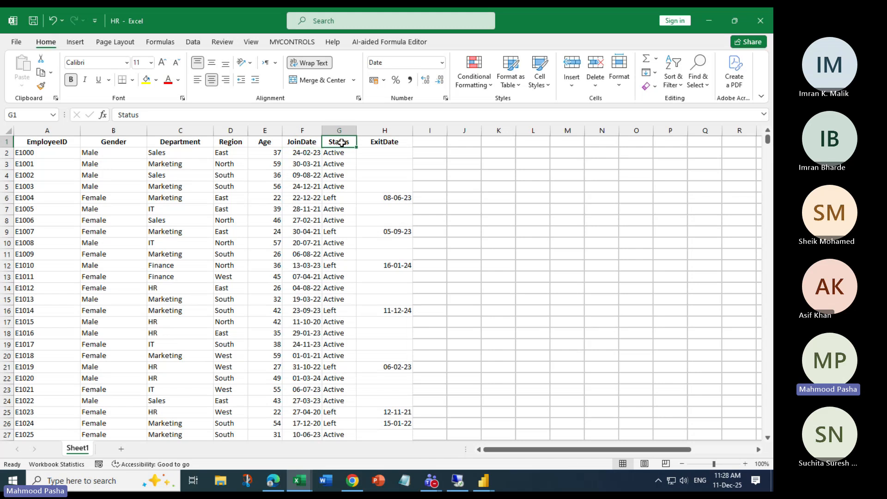
{"action": "left_click", "coordinate": [385, 143]}
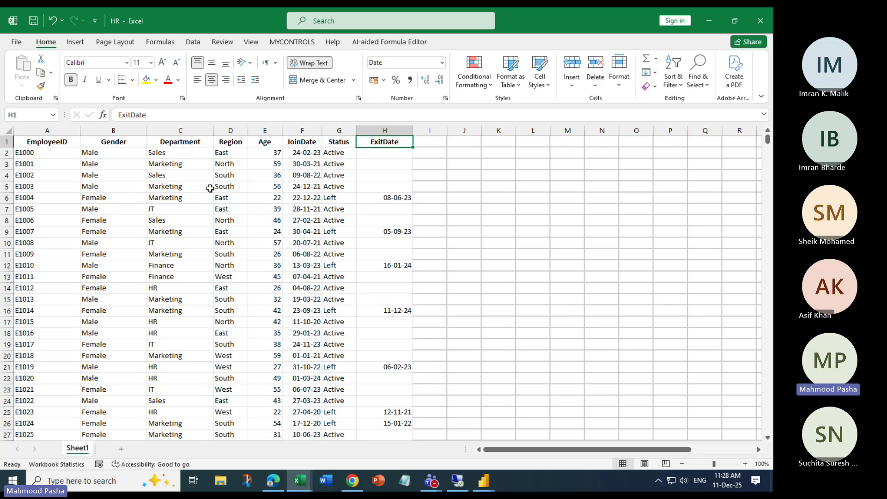
Examine the employee rows and the Active and Left values in the Status column
{"action": "scroll", "coordinate": [186, 209], "scroll_direction": "down", "scroll_amount": 3}
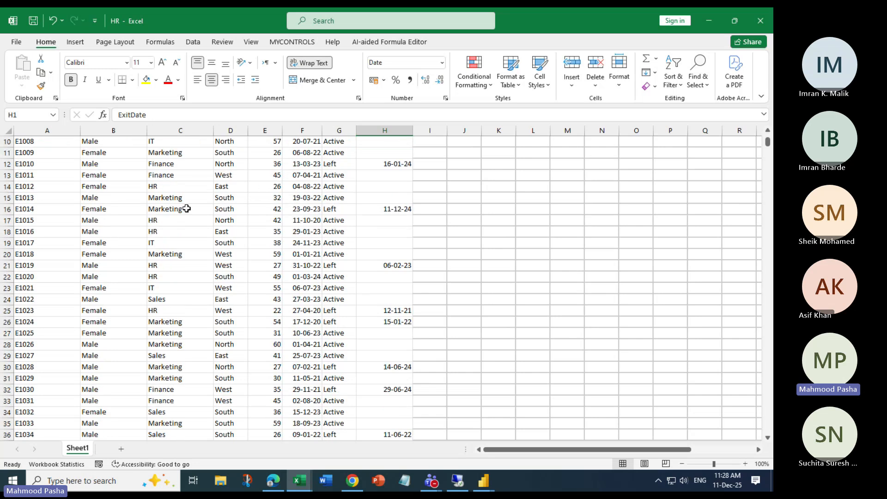
{"action": "scroll", "coordinate": [180, 204], "scroll_direction": "up", "scroll_amount": 3}
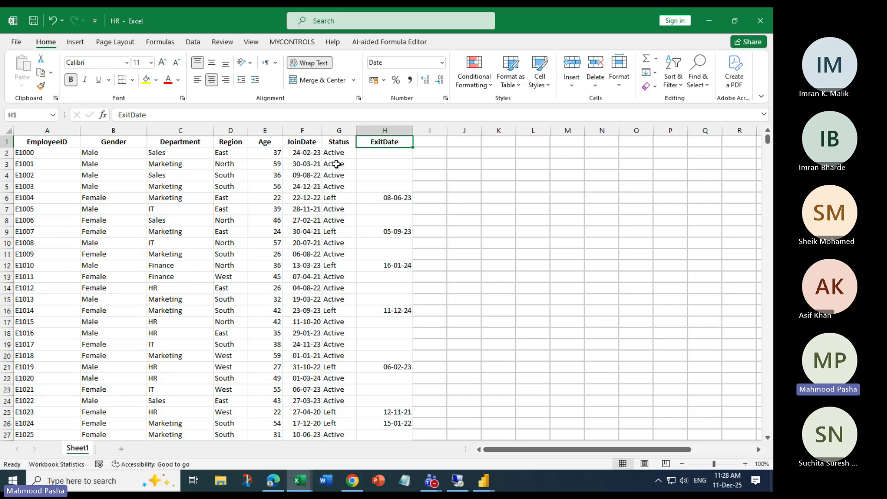
{"action": "left_click_drag", "start_coordinate": [337, 153], "coordinate": [345, 188]}
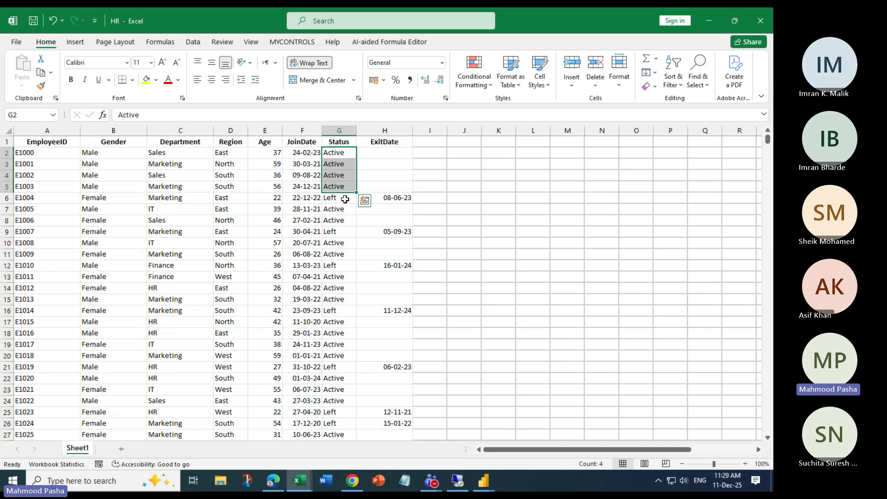
{"action": "left_click", "coordinate": [343, 200]}
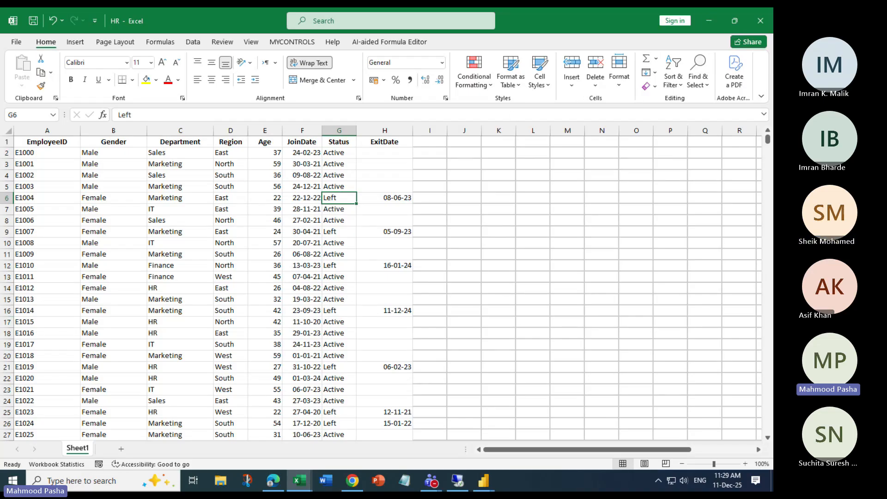
Switch to the POWER BI TRAINING meeting in Teams and show its meeting chat
{"action": "key", "text": "alt+Tab"}
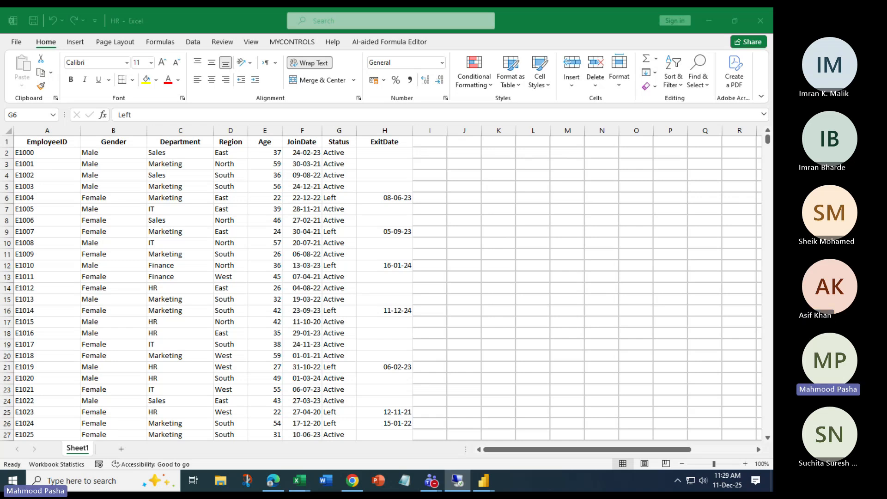
{"action": "mouse_move", "coordinate": [432, 481]}
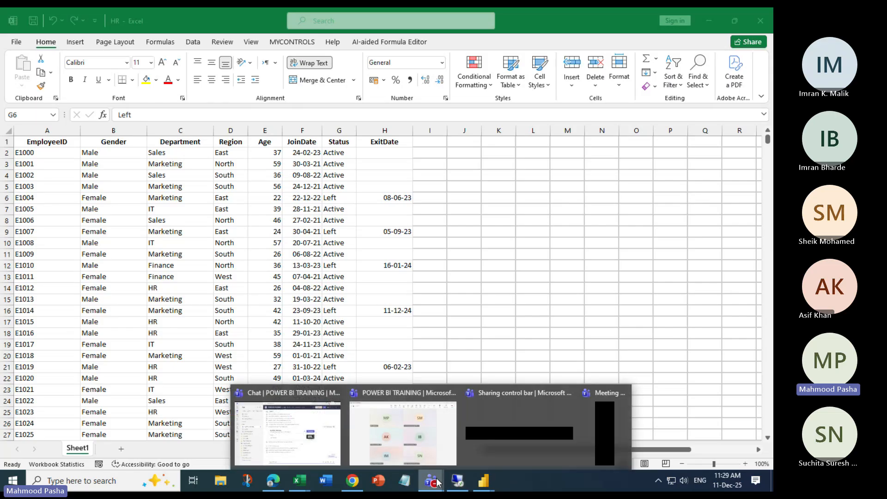
{"action": "left_click", "coordinate": [410, 435]}
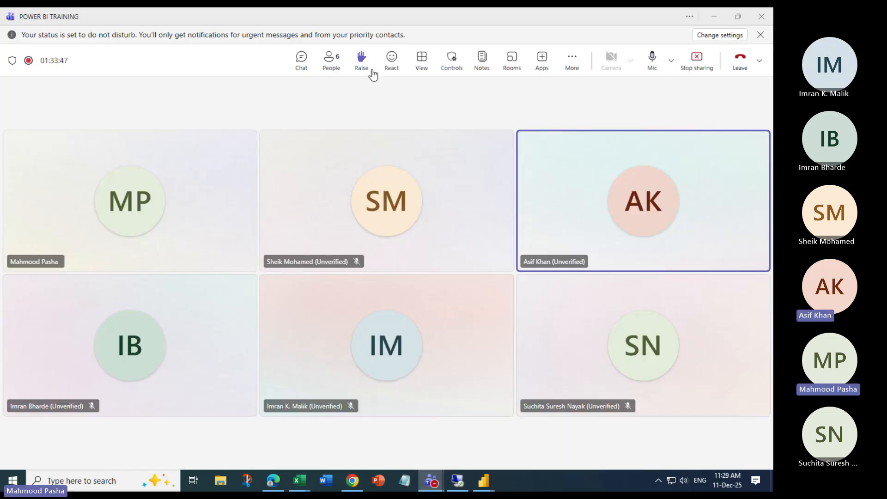
{"action": "left_click", "coordinate": [301, 60]}
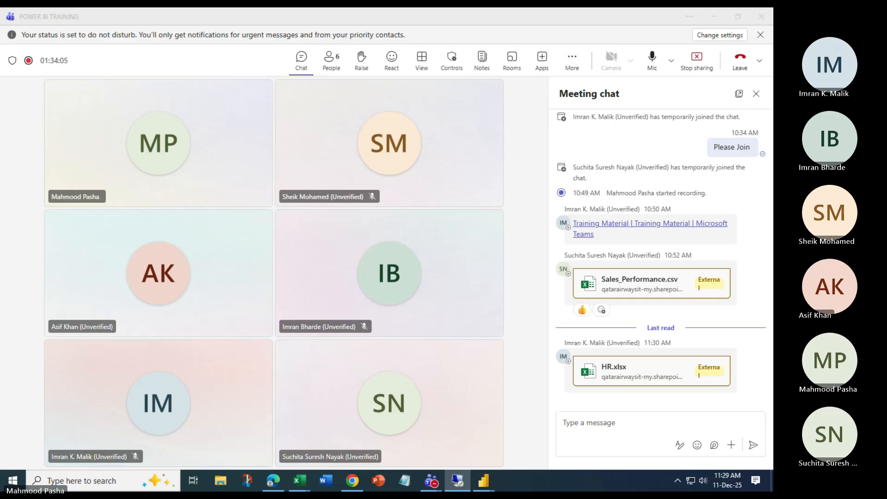
Minimize the Teams meeting and both Excel workbooks, then switch to the HRDASHBOARD report in Power BI Desktop
{"action": "left_click", "coordinate": [712, 16]}
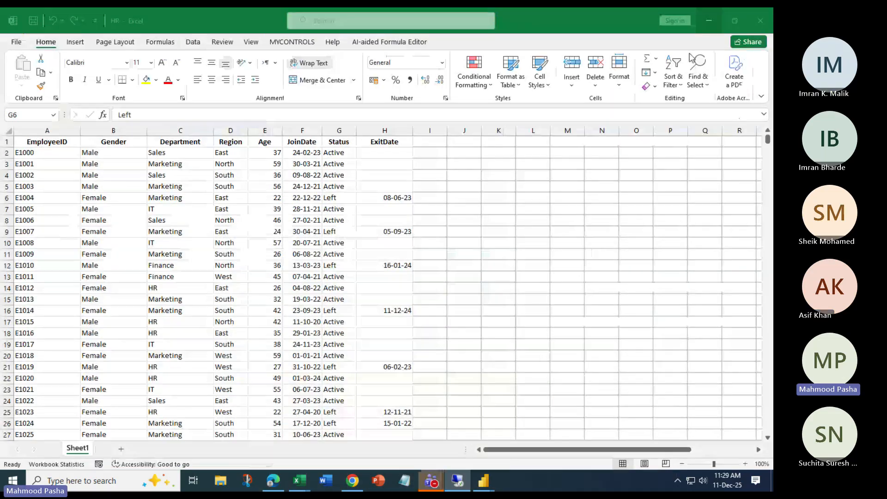
{"action": "left_click", "coordinate": [703, 20]}
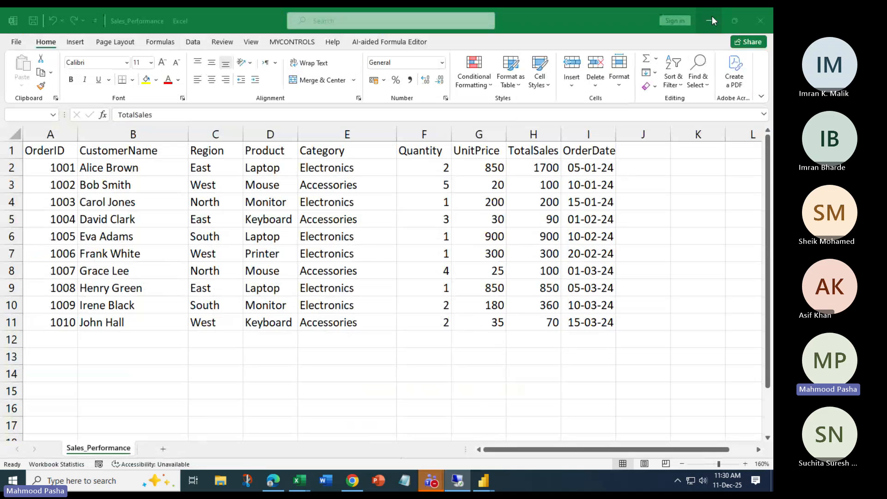
{"action": "left_click", "coordinate": [711, 19]}
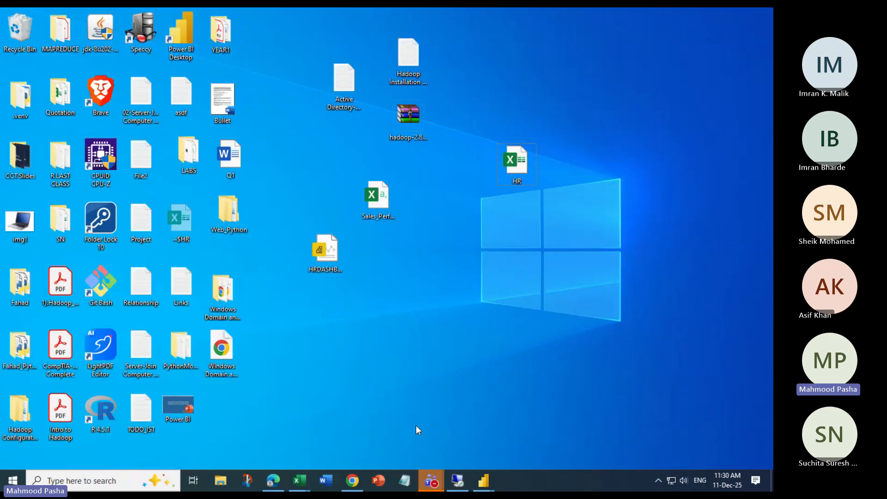
{"action": "mouse_move", "coordinate": [490, 473]}
{"action": "left_click", "coordinate": [519, 443]}
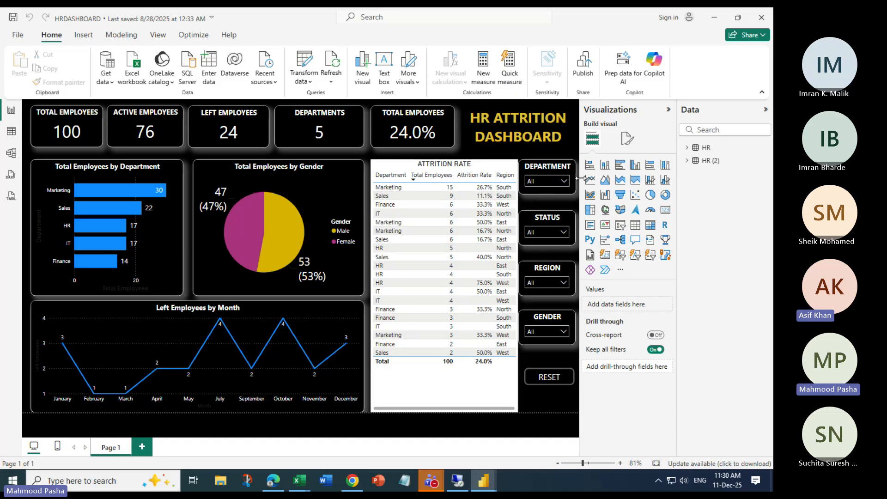
Filter the HR Attrition Dashboard to the HR department, then clear the filter and close the Department slicer list
{"action": "left_click", "coordinate": [564, 182]}
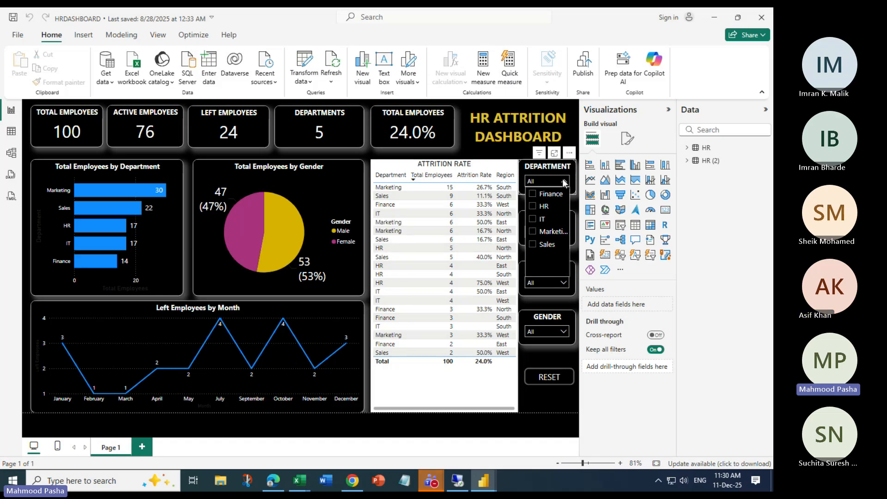
{"action": "left_click", "coordinate": [535, 206]}
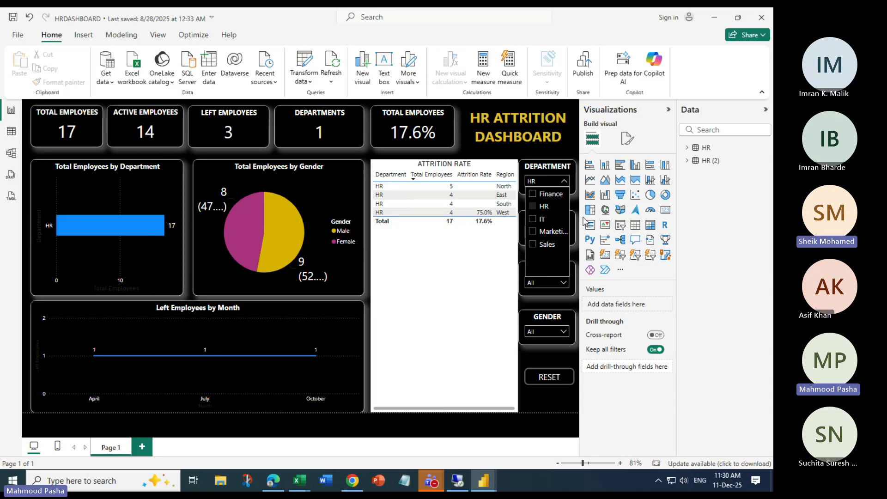
{"action": "left_click", "coordinate": [536, 207]}
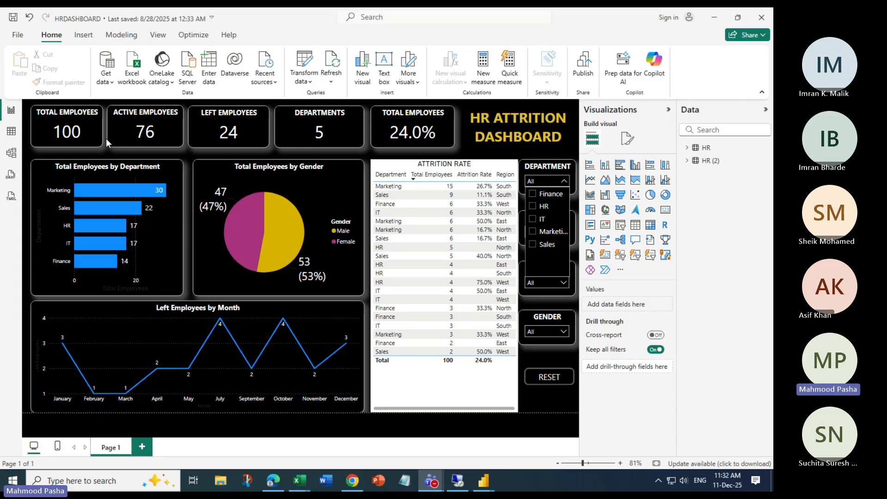
{"action": "left_click", "coordinate": [90, 120]}
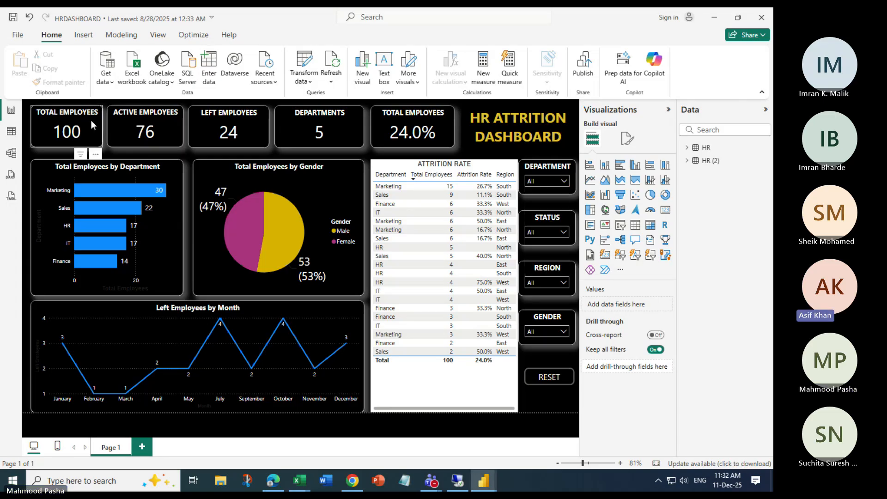
Inspect the Active Employees, Left Employees and Total Employees cards and the Female slice of the gender pie chart
{"action": "left_click", "coordinate": [136, 118]}
{"action": "left_click", "coordinate": [212, 123]}
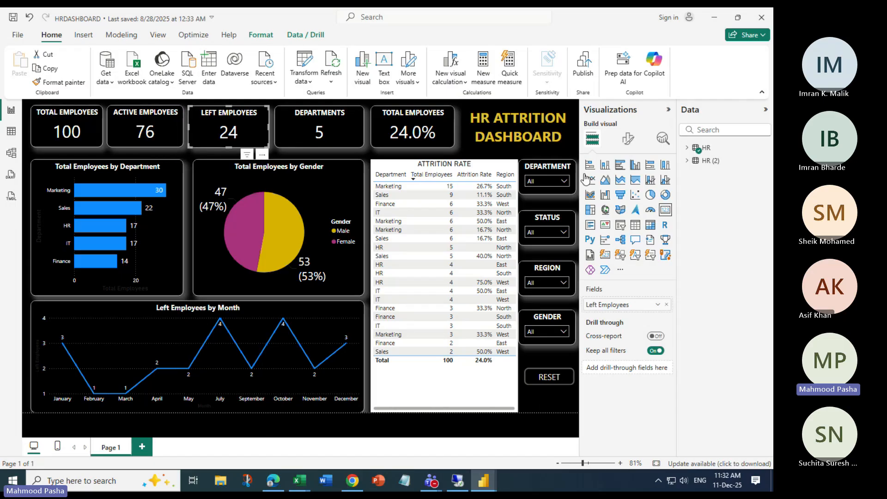
{"action": "left_click", "coordinate": [30, 430]}
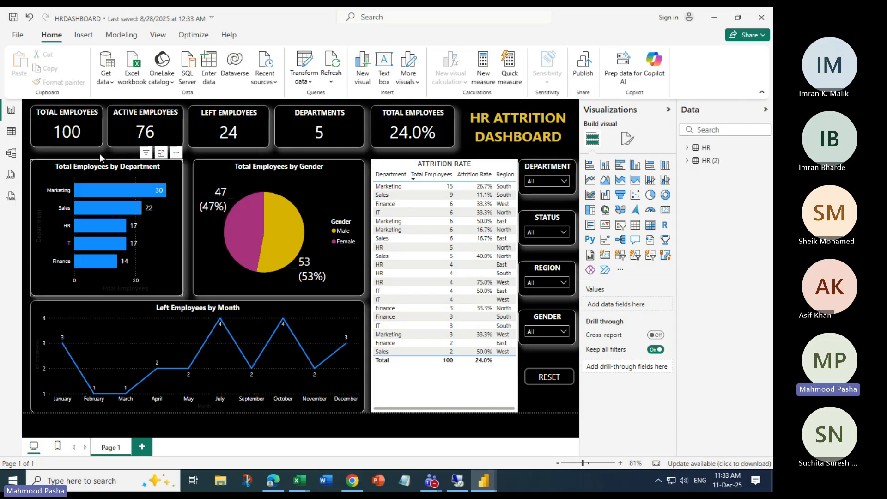
{"action": "left_click", "coordinate": [68, 125]}
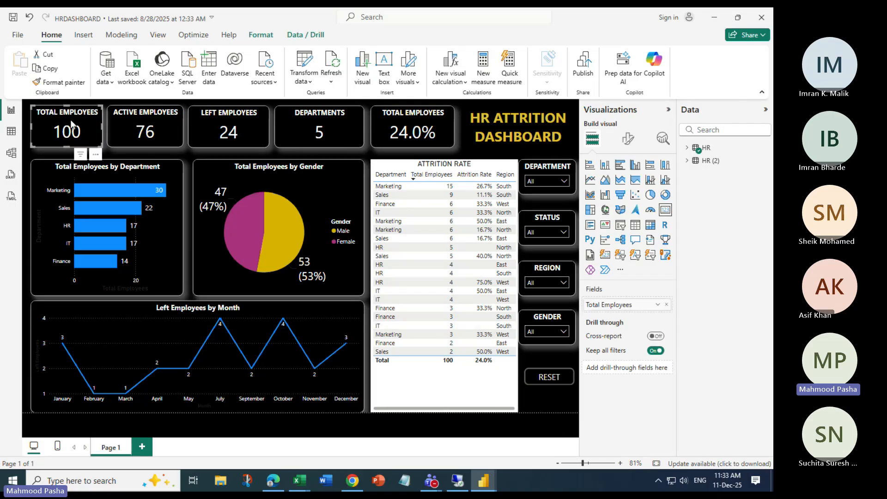
{"action": "left_click", "coordinate": [47, 424]}
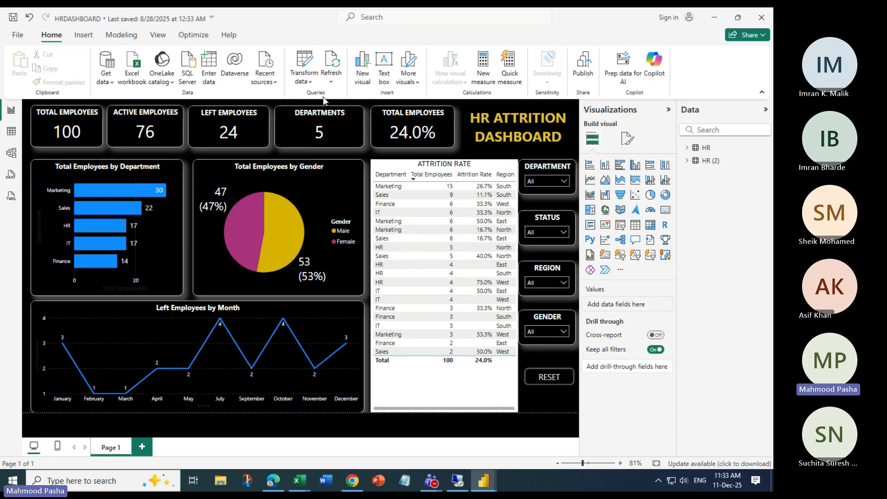
{"action": "mouse_move", "coordinate": [227, 245]}
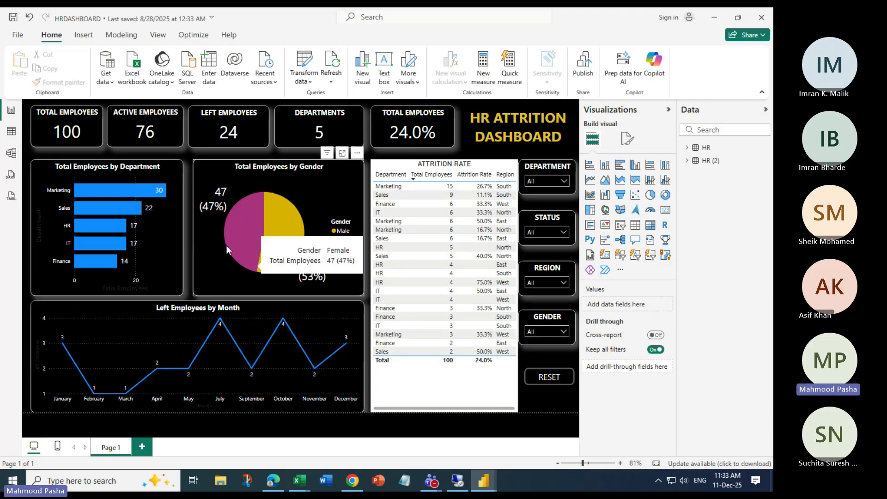
Examine the Total Employees card's title, callout value and category label formatting settings
{"action": "left_click", "coordinate": [68, 116]}
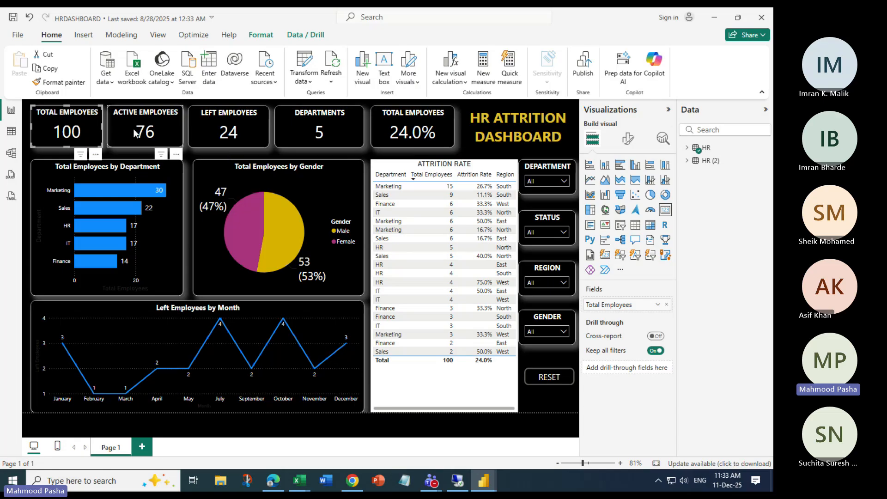
{"action": "left_click", "coordinate": [628, 138]}
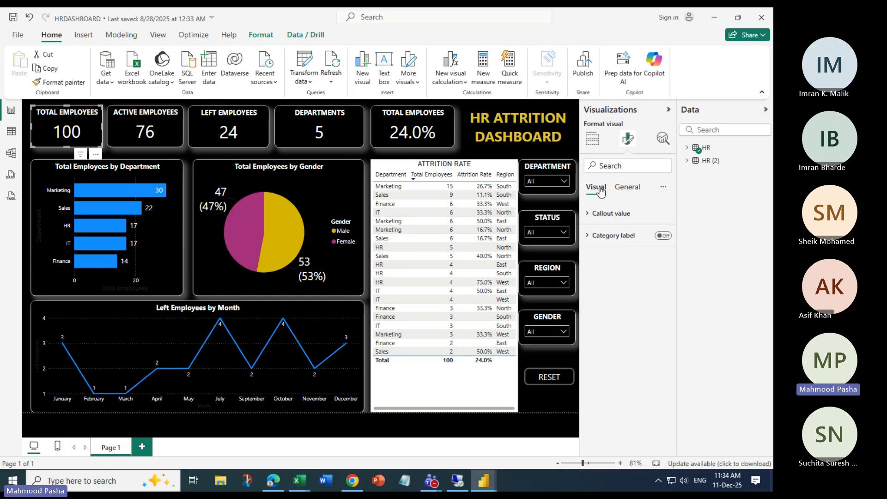
{"action": "left_click", "coordinate": [629, 189]}
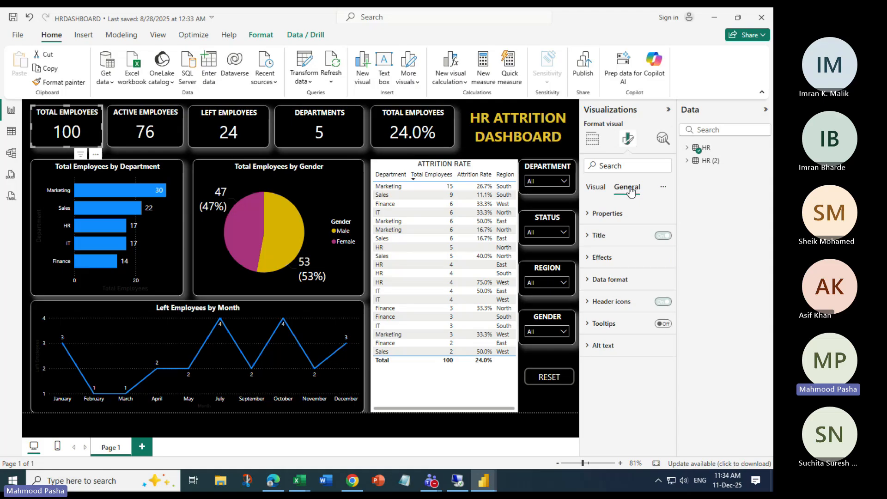
{"action": "left_click", "coordinate": [597, 188]}
{"action": "left_click", "coordinate": [633, 189]}
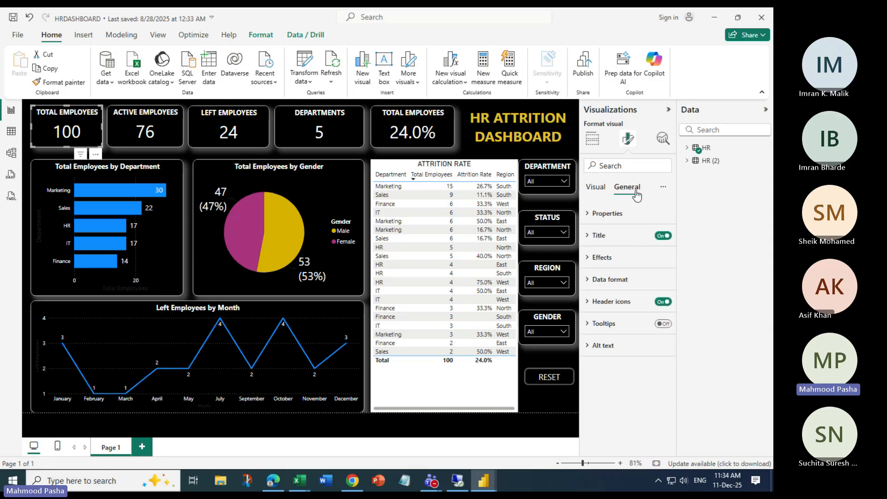
{"action": "left_click", "coordinate": [596, 236]}
{"action": "scroll", "coordinate": [647, 313], "scroll_direction": "down", "scroll_amount": 5}
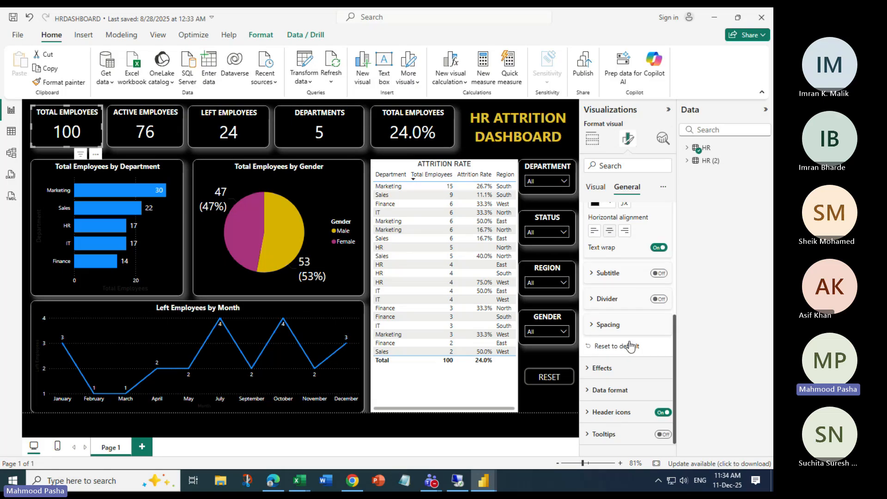
{"action": "scroll", "coordinate": [628, 346], "scroll_direction": "up", "scroll_amount": 1}
{"action": "scroll", "coordinate": [612, 254], "scroll_direction": "up", "scroll_amount": 3}
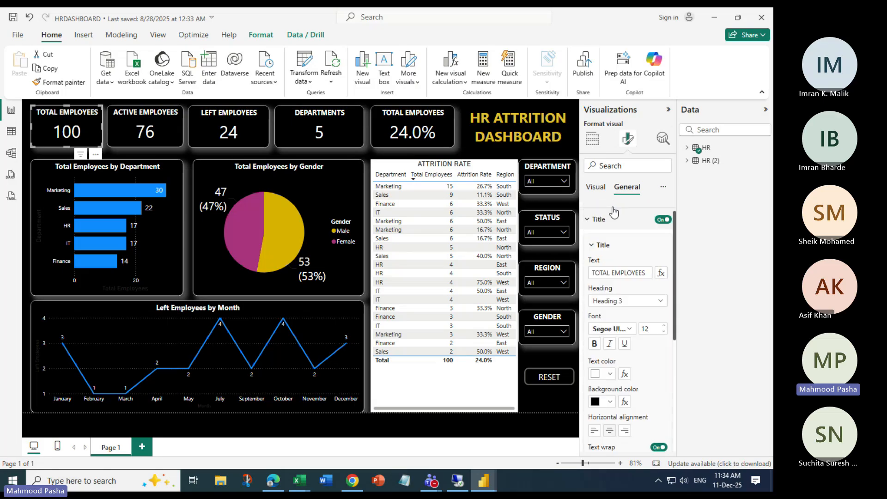
{"action": "left_click", "coordinate": [596, 187]}
{"action": "left_click", "coordinate": [591, 236]}
{"action": "left_click", "coordinate": [591, 213]}
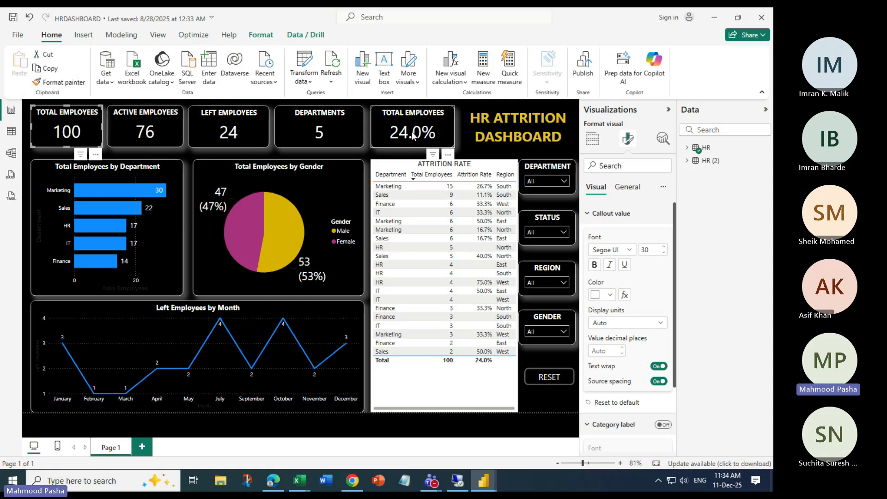
Inspect the HR ATTRITION DASHBOARD title text box and its formatting, then deselect it
{"action": "left_click", "coordinate": [479, 122]}
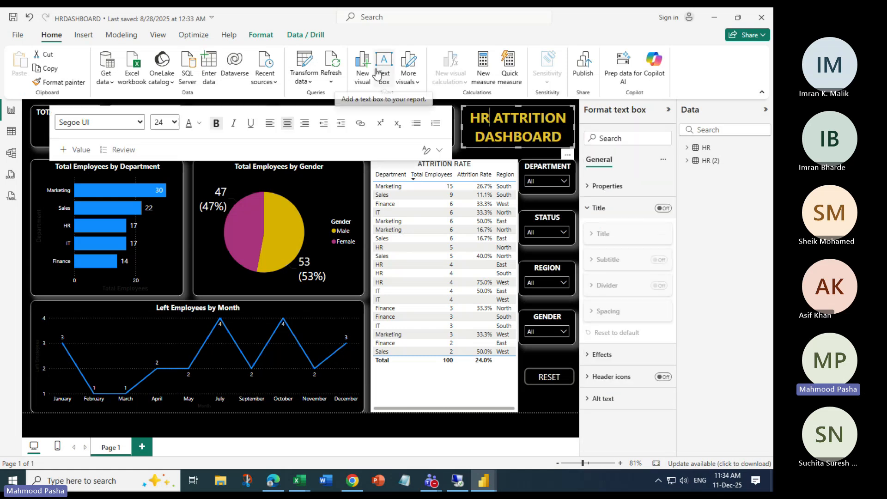
{"action": "key", "text": "Escape"}
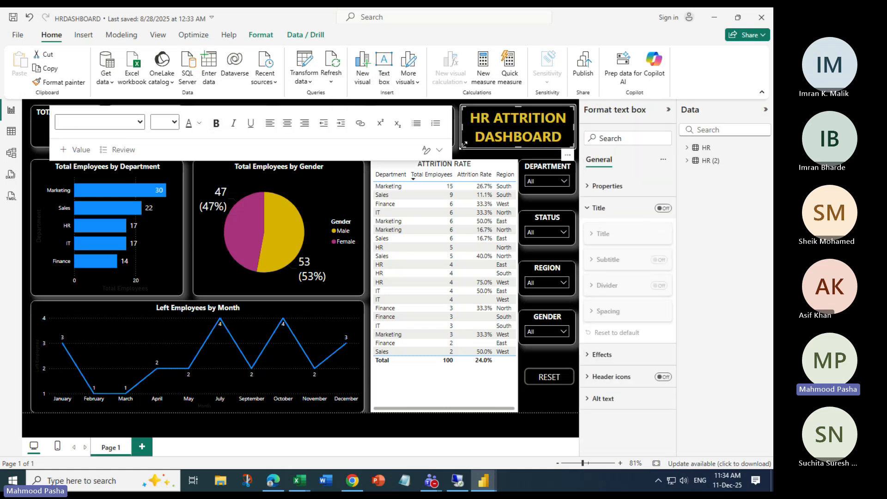
{"action": "left_click", "coordinate": [27, 142]}
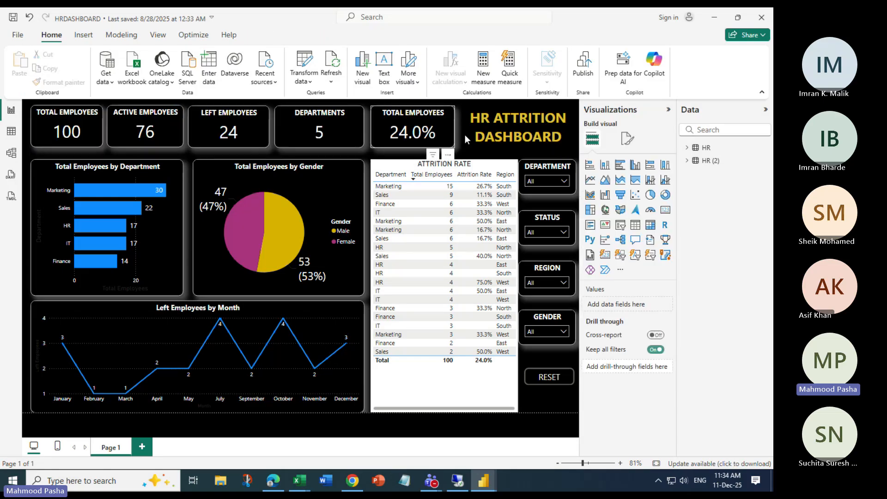
Inspect the fields behind the Total Employees by Department bar chart, the Total Employees by Gender pie chart and the ATTRITION RATE table
{"action": "left_click", "coordinate": [169, 171]}
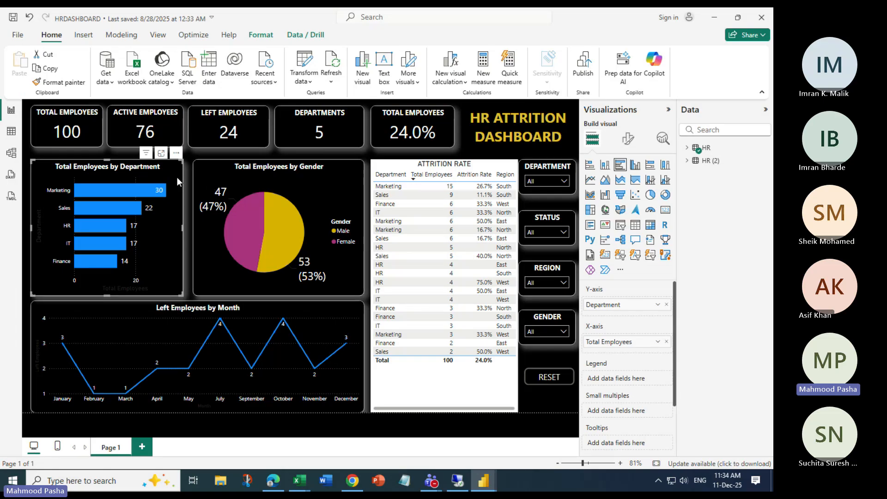
{"action": "left_click", "coordinate": [348, 172]}
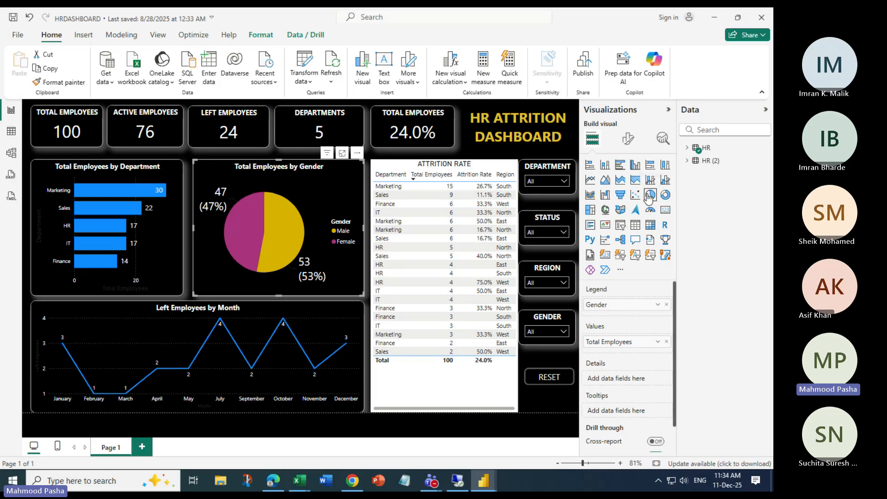
{"action": "left_click", "coordinate": [481, 168]}
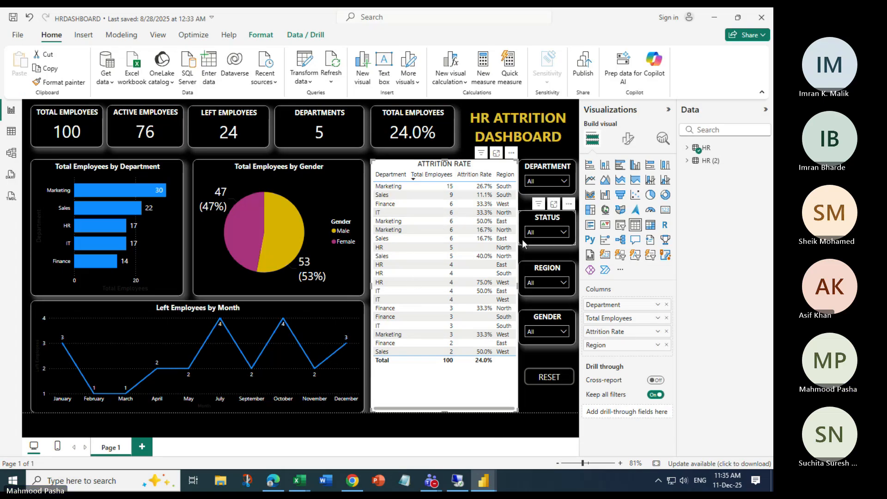
Check the commands available for the Marketing and IT rows of the ATTRITION RATE table, then dismiss them
{"action": "right_click", "coordinate": [385, 220]}
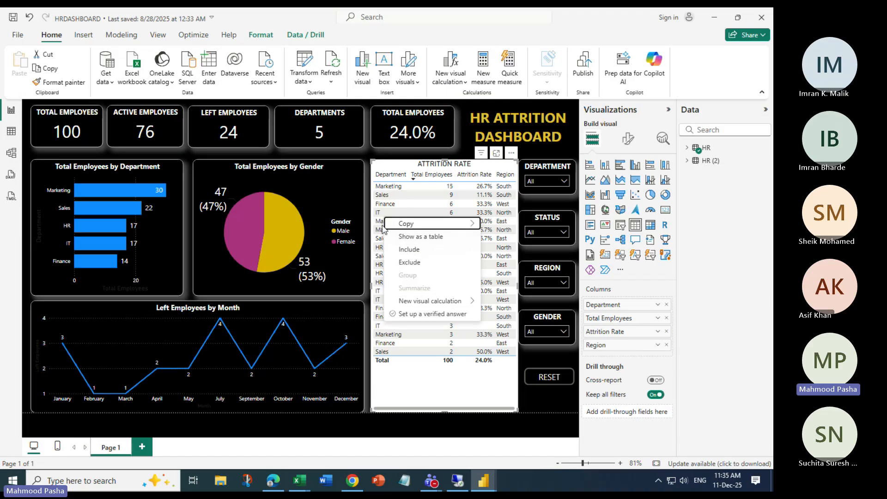
{"action": "left_click", "coordinate": [434, 403]}
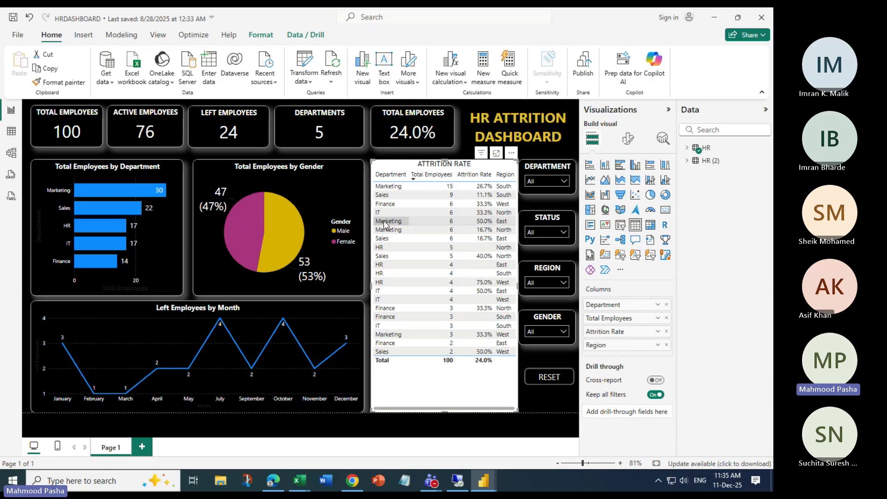
{"action": "right_click", "coordinate": [384, 224]}
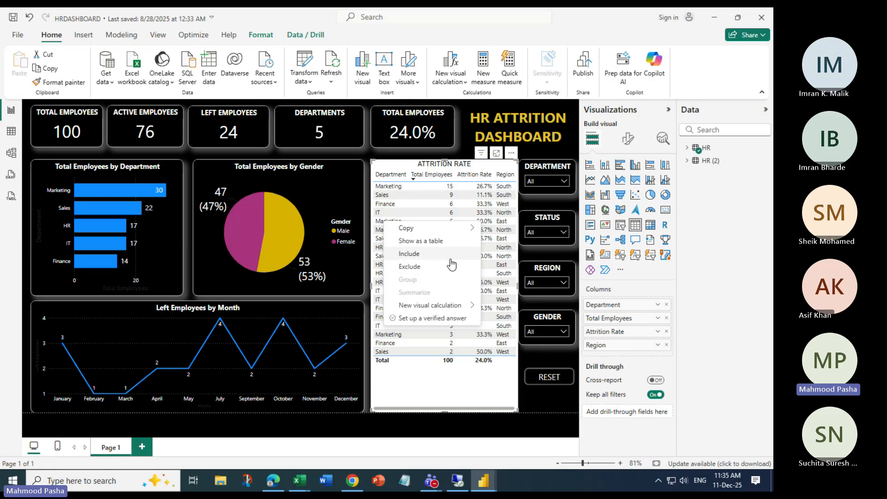
{"action": "right_click", "coordinate": [382, 211]}
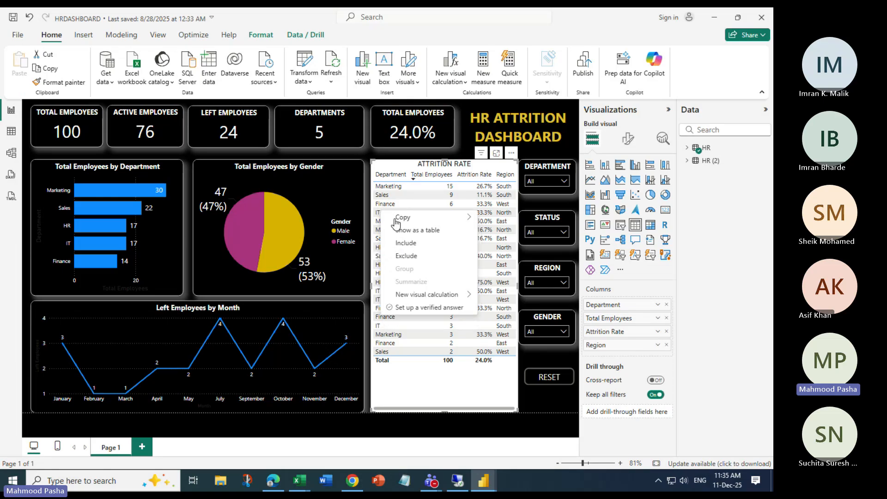
{"action": "left_click", "coordinate": [370, 423]}
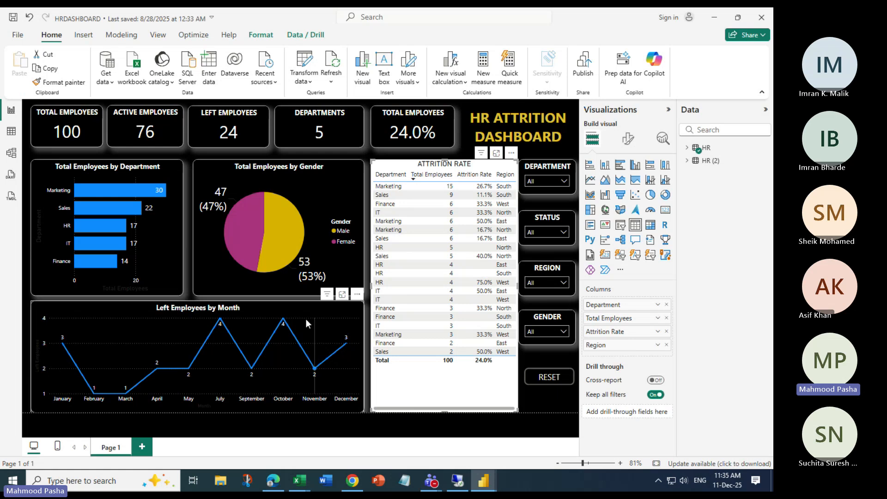
Inspect the Left Employees by Month chart's fields and monthly points, and the Total Employees by Department chart's visual formatting options
{"action": "left_click", "coordinate": [319, 313]}
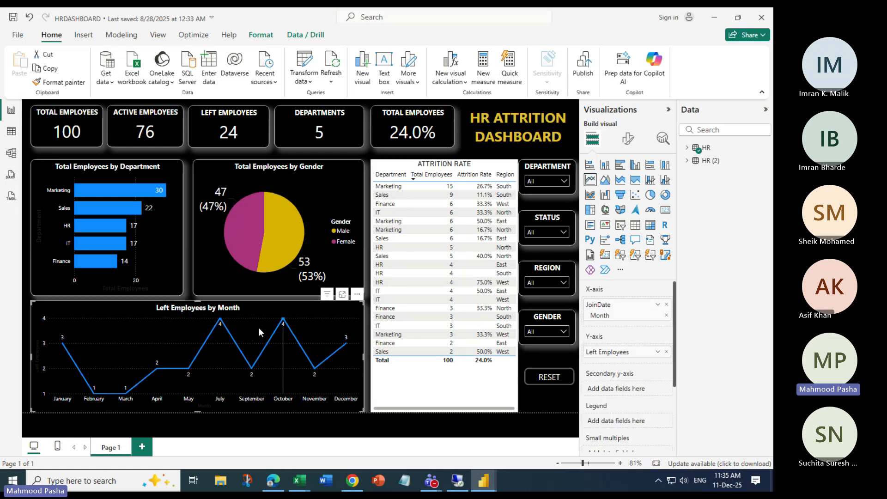
{"action": "mouse_move", "coordinate": [64, 340]}
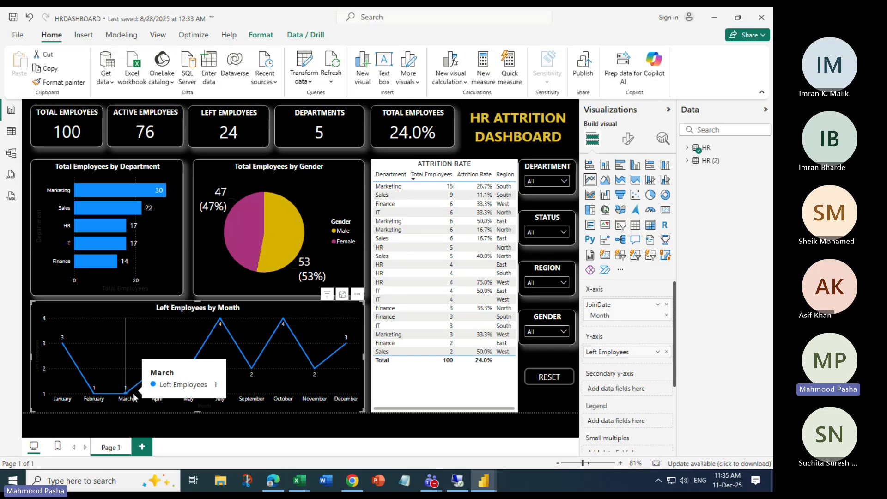
{"action": "mouse_move", "coordinate": [168, 373]}
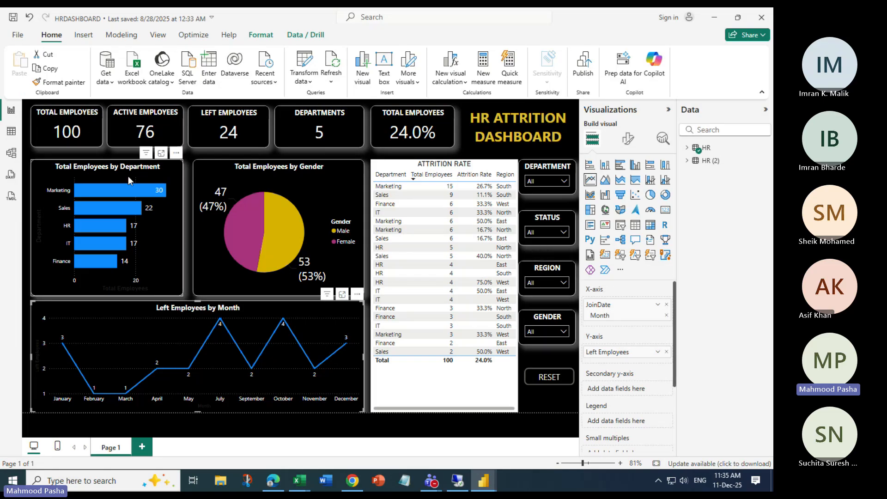
{"action": "left_click", "coordinate": [168, 171]}
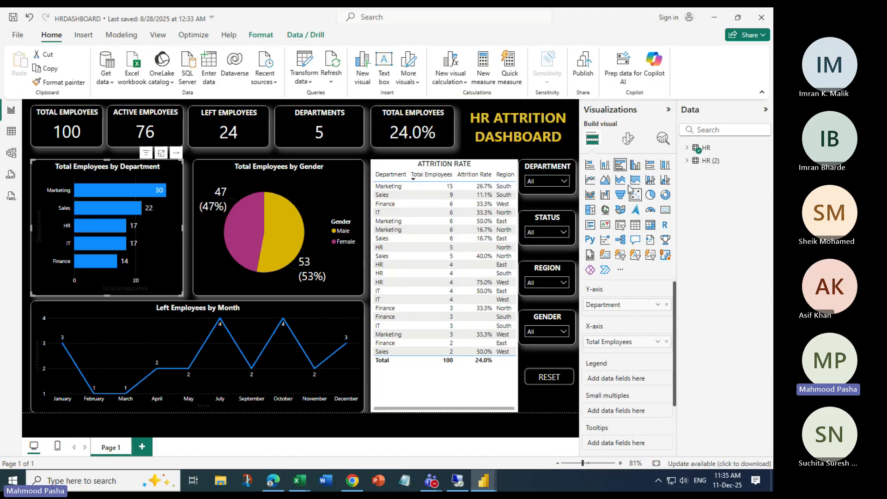
{"action": "left_click", "coordinate": [626, 139]}
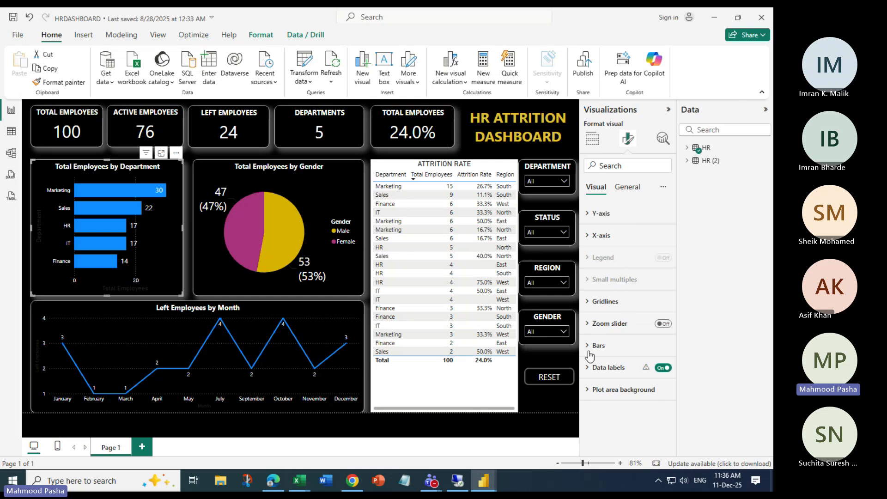
Inspect the Department, Status and Gender slicers and view the Department slicer's choices
{"action": "left_click", "coordinate": [550, 170]}
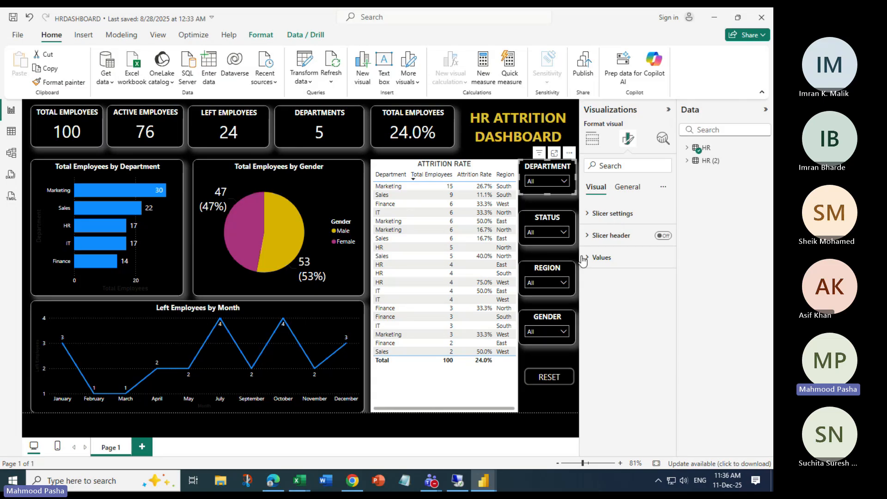
{"action": "left_click", "coordinate": [559, 219]}
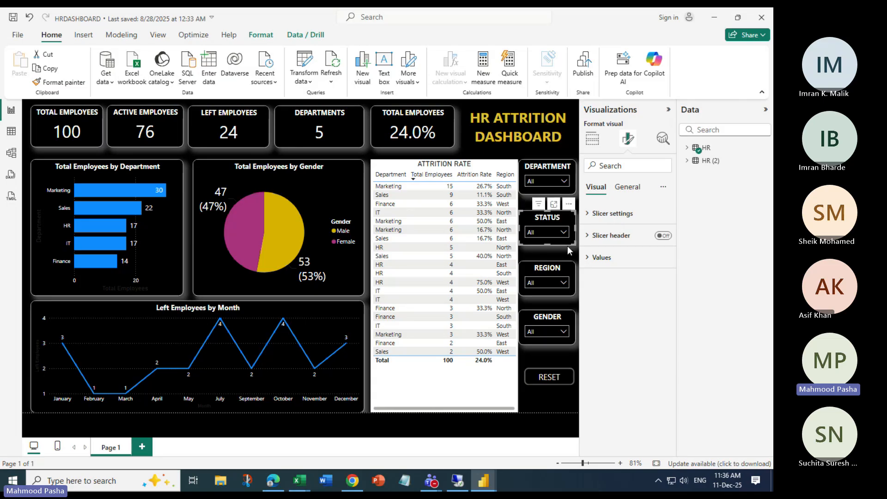
{"action": "left_click", "coordinate": [563, 181]}
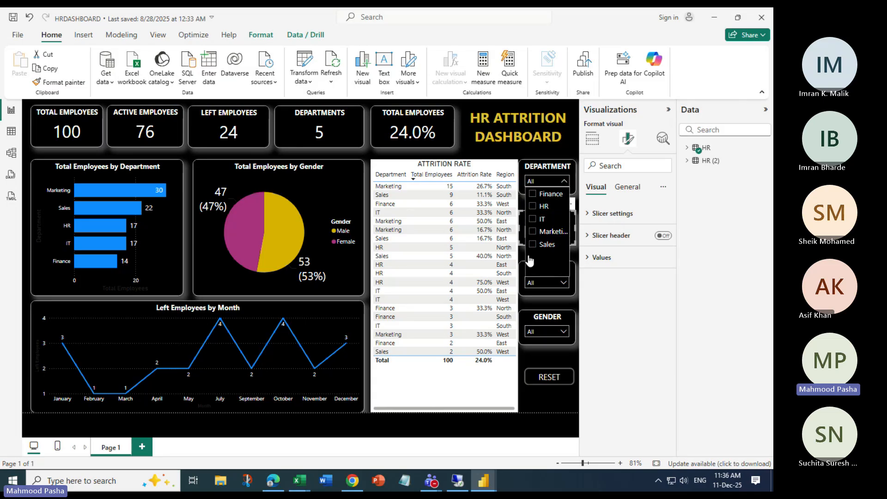
{"action": "left_click", "coordinate": [526, 303]}
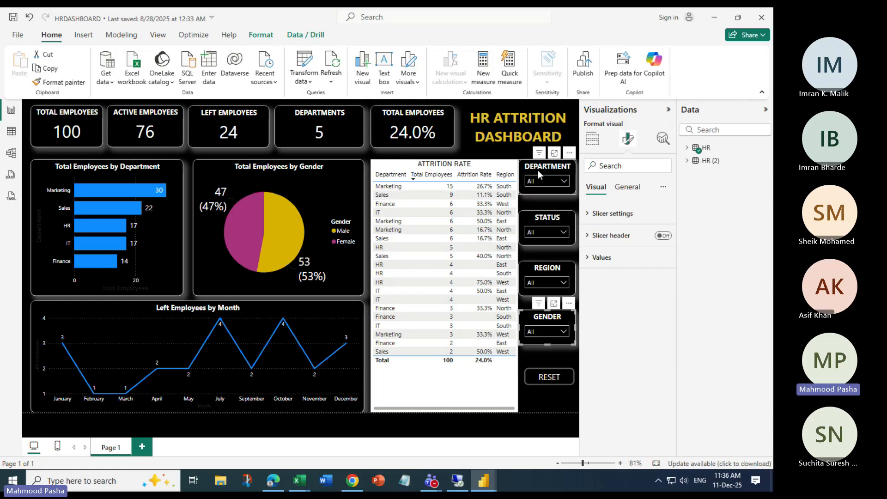
Move the Department slicer over the upper part of the ATTRITION RATE table, widen it to the table's width, and shorten the table to start beneath it
{"action": "left_click_drag", "start_coordinate": [476, 180], "coordinate": [518, 236]}
{"action": "left_click_drag", "start_coordinate": [393, 235], "coordinate": [371, 238]}
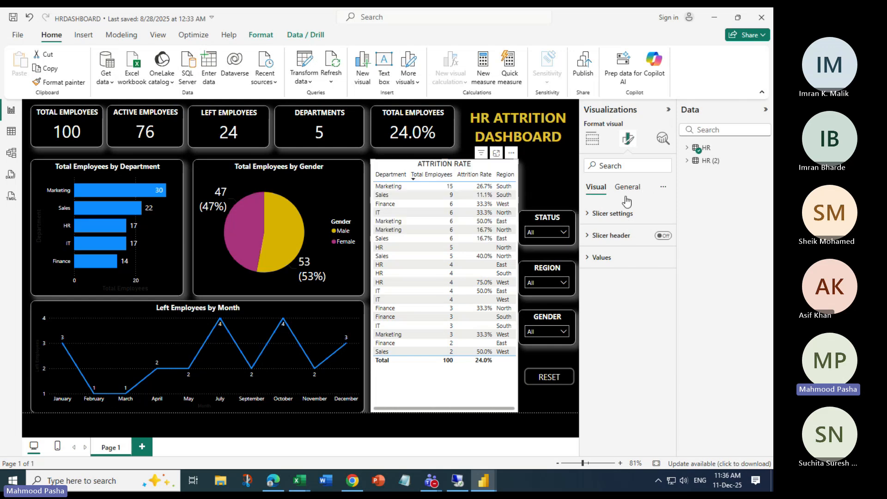
{"action": "left_click", "coordinate": [529, 185]}
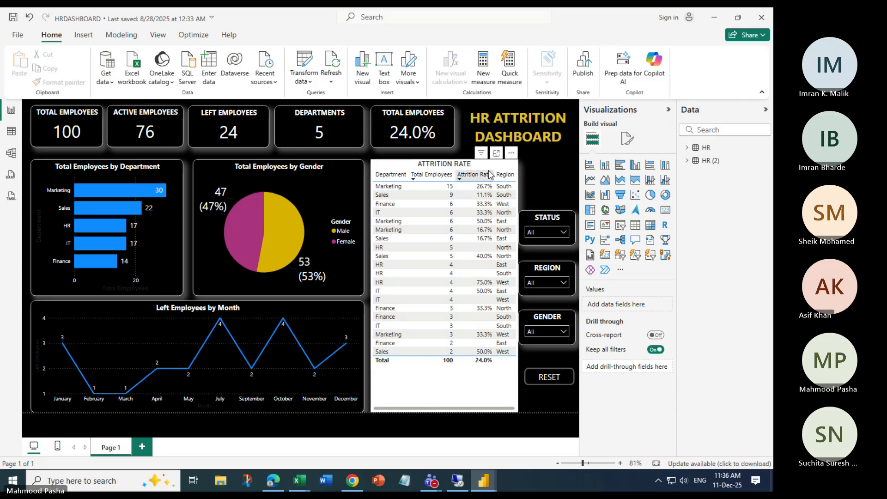
{"action": "left_click_drag", "start_coordinate": [448, 161], "coordinate": [457, 245]}
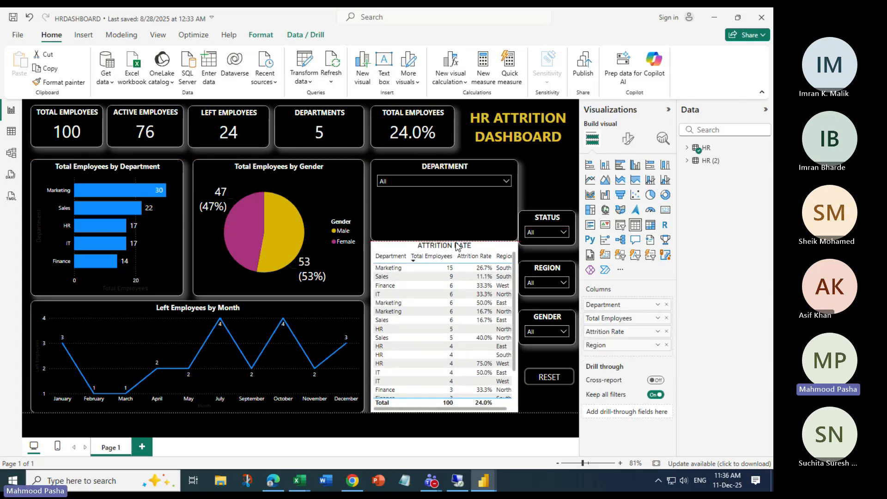
Change the Department slicer's style from a dropdown to Tile
{"action": "left_click", "coordinate": [494, 192]}
{"action": "left_click", "coordinate": [628, 138]}
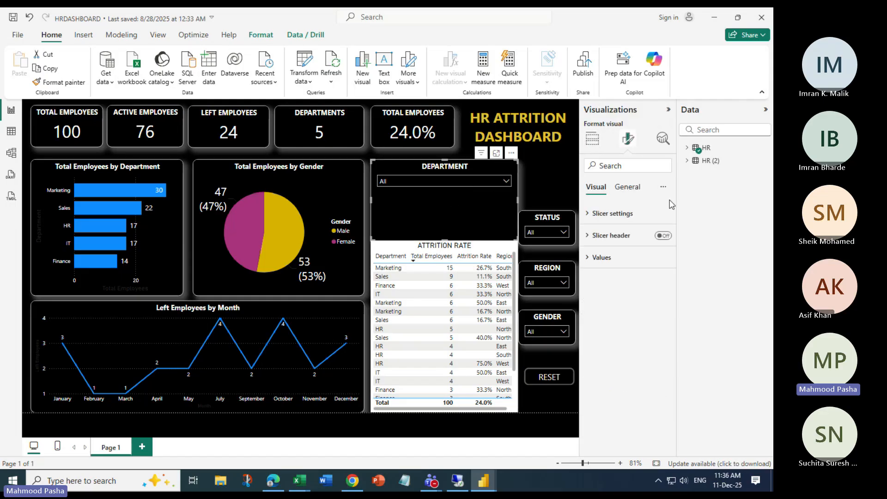
{"action": "left_click", "coordinate": [588, 214]}
{"action": "left_click", "coordinate": [662, 268]}
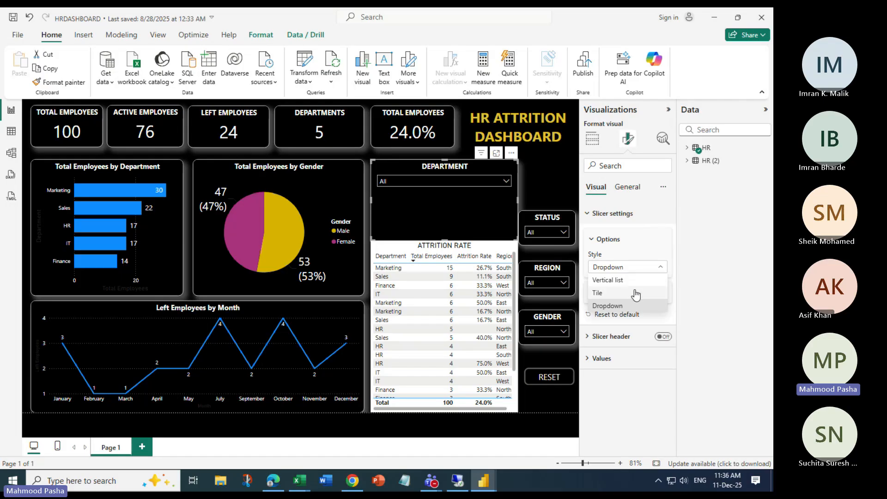
{"action": "left_click", "coordinate": [616, 290]}
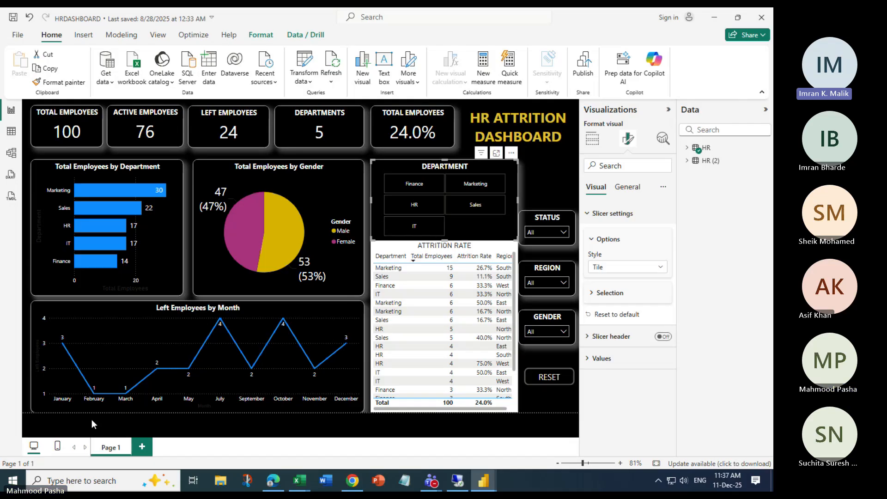
Display the filters that apply to the Left Employees by Month chart
{"action": "left_click", "coordinate": [64, 404]}
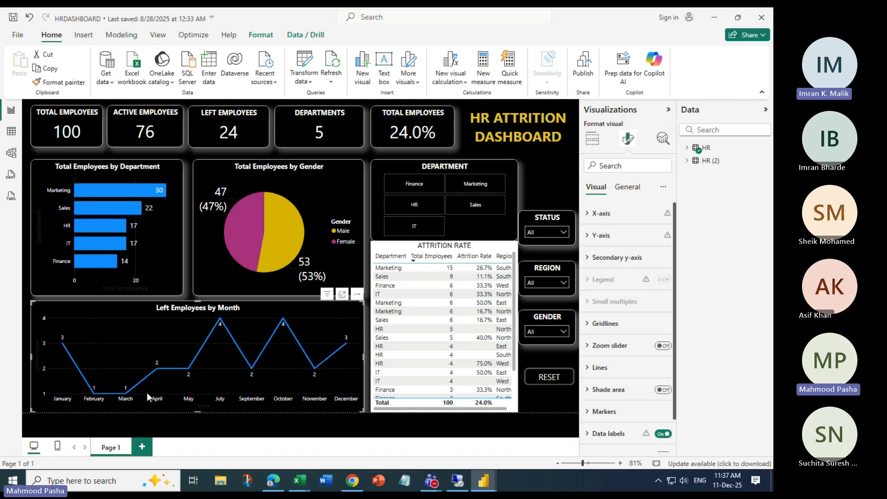
{"action": "left_click", "coordinate": [592, 141]}
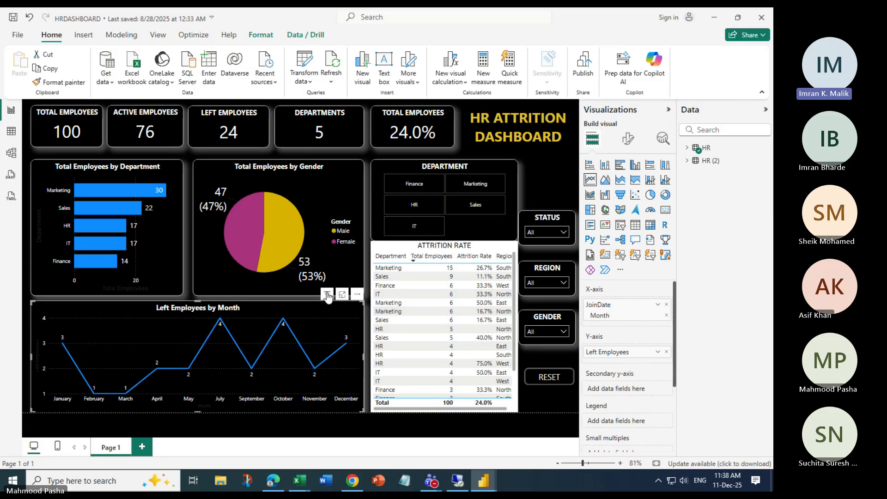
{"action": "mouse_move", "coordinate": [326, 298]}
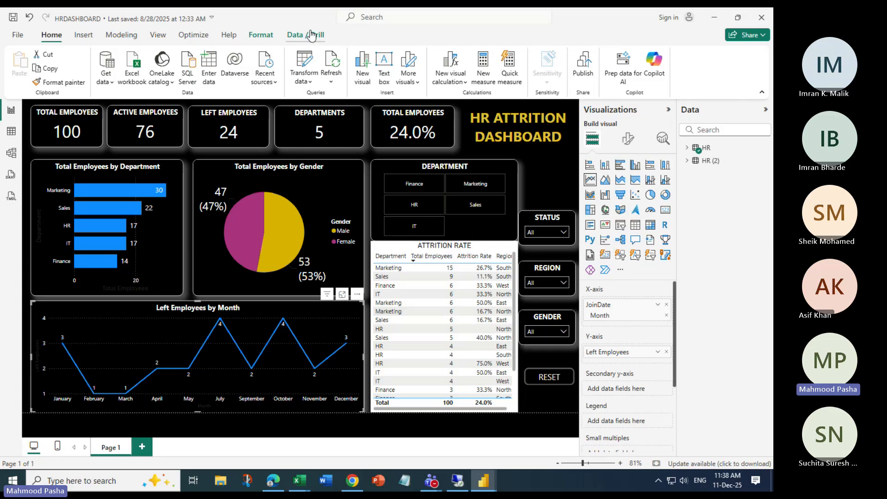
{"action": "left_click", "coordinate": [157, 35]}
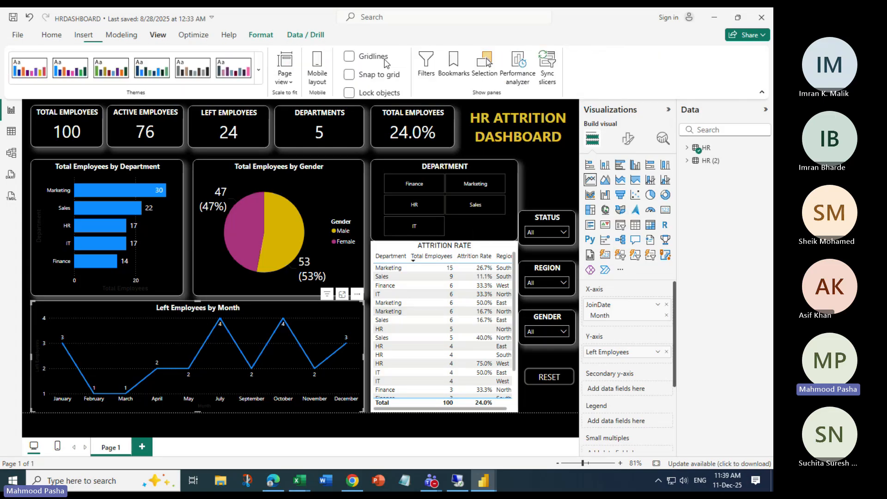
{"action": "left_click", "coordinate": [421, 68]}
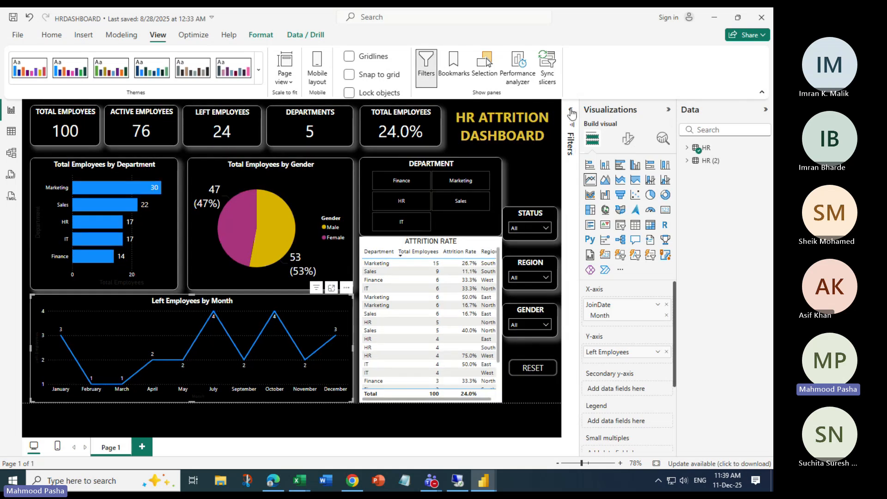
{"action": "left_click", "coordinate": [571, 113]}
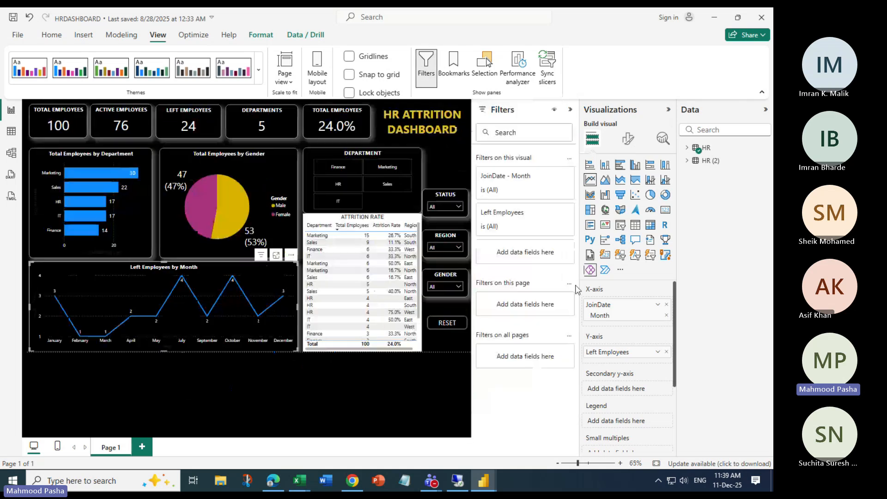
Filter the Left Employees by Month chart by JoinDate month to April through October
{"action": "left_click", "coordinate": [546, 176]}
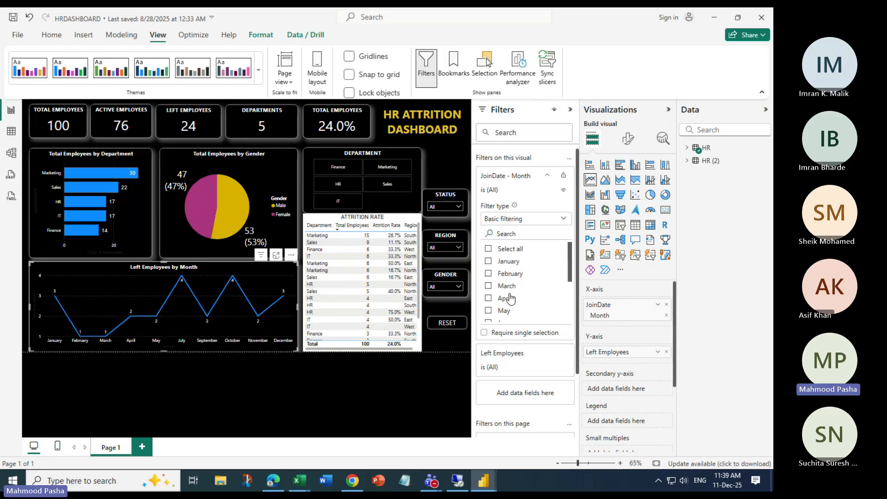
{"action": "scroll", "coordinate": [508, 295], "scroll_direction": "down", "scroll_amount": 3}
{"action": "scroll", "coordinate": [504, 298], "scroll_direction": "up", "scroll_amount": 3}
{"action": "left_click", "coordinate": [489, 301]}
{"action": "left_click", "coordinate": [489, 311]}
{"action": "scroll", "coordinate": [489, 305], "scroll_direction": "down", "scroll_amount": 2}
{"action": "left_click", "coordinate": [489, 270]}
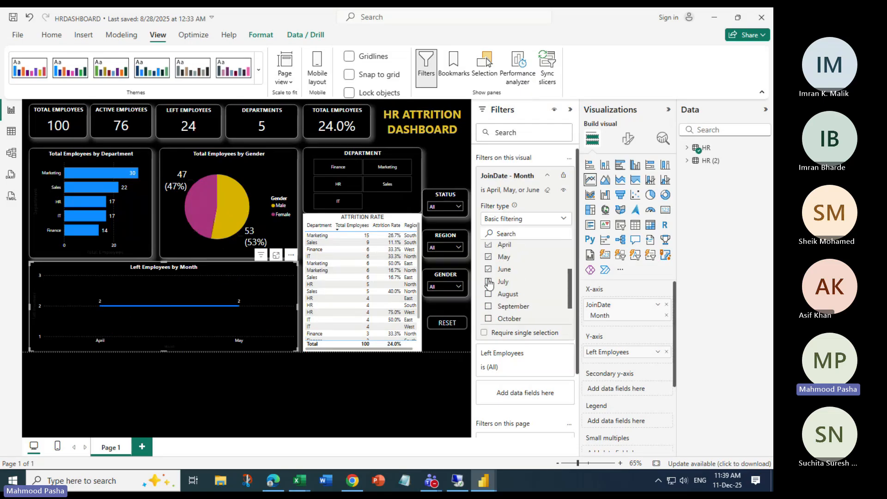
{"action": "left_click", "coordinate": [488, 282]}
{"action": "left_click", "coordinate": [488, 294]}
{"action": "left_click", "coordinate": [489, 307]}
{"action": "left_click", "coordinate": [489, 318]}
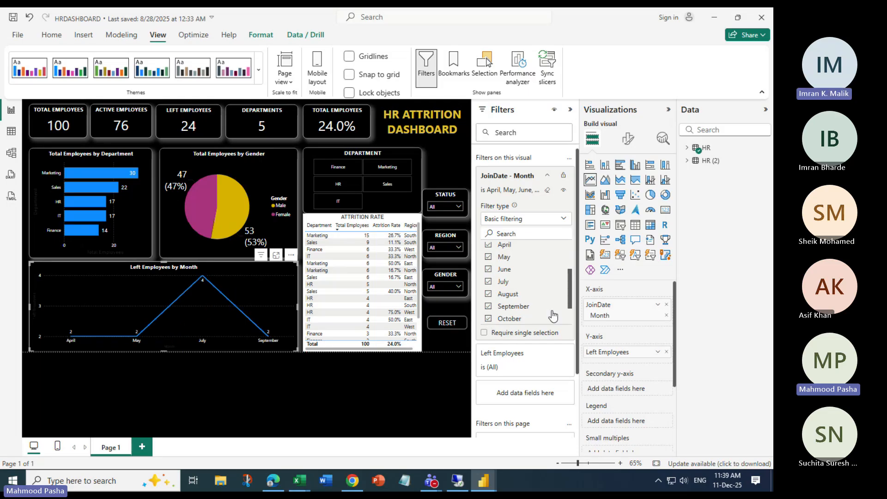
{"action": "scroll", "coordinate": [530, 294], "scroll_direction": "up", "scroll_amount": 5}
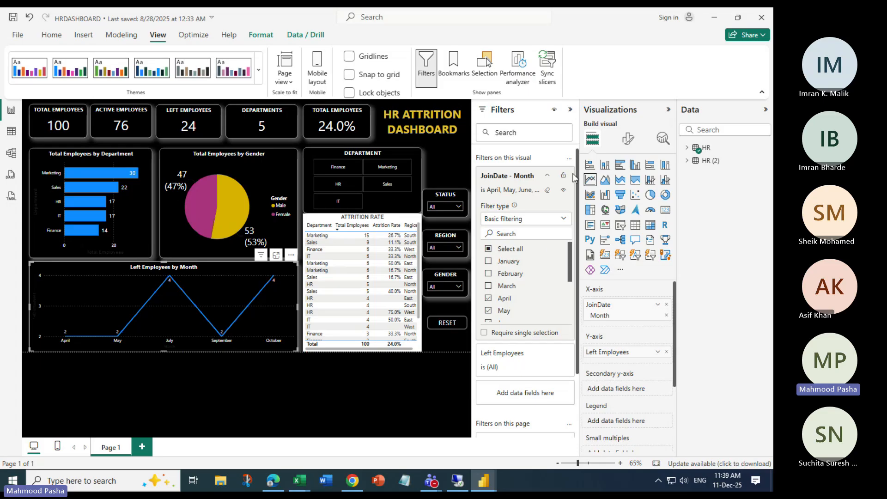
{"action": "left_click", "coordinate": [570, 109]}
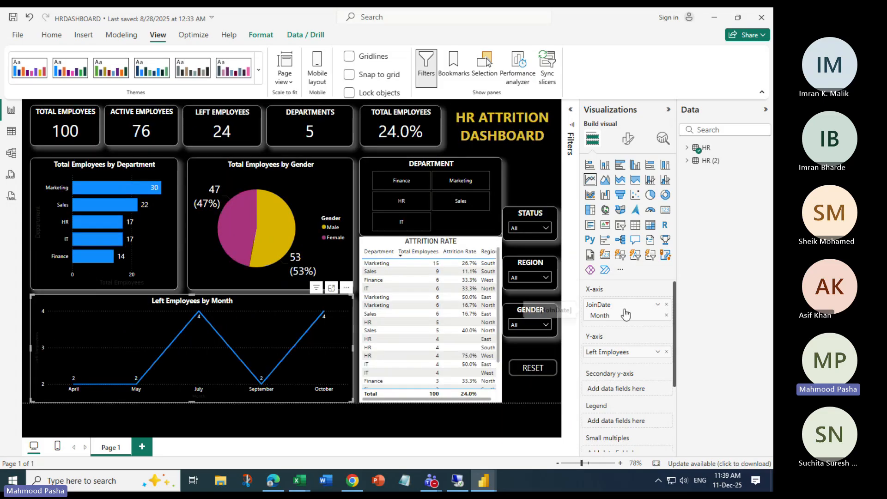
Replace the month-only JoinDate on the line chart's X-axis with the full JoinDate hierarchy from the HR table
{"action": "left_click", "coordinate": [687, 147]}
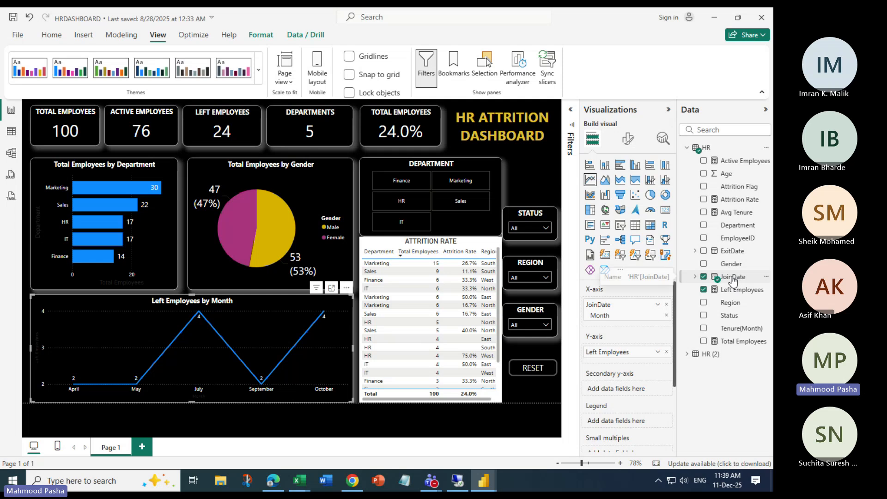
{"action": "left_click", "coordinate": [666, 304]}
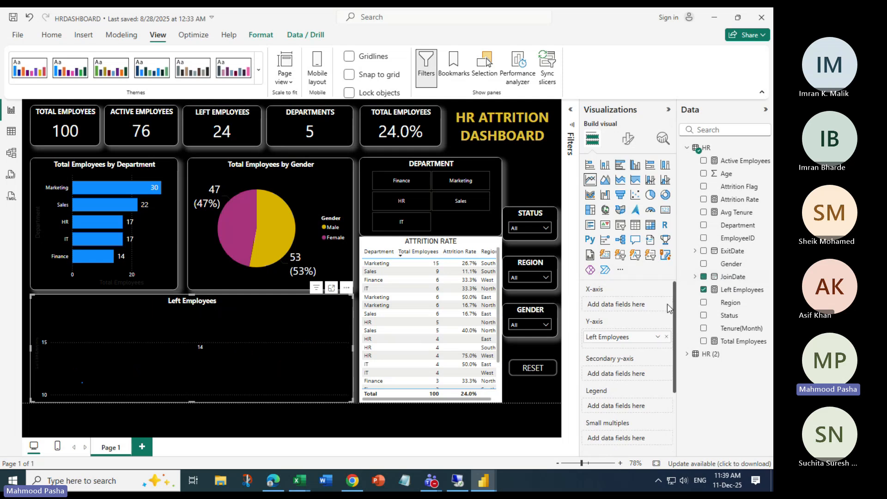
{"action": "left_click_drag", "start_coordinate": [721, 276], "coordinate": [630, 320]}
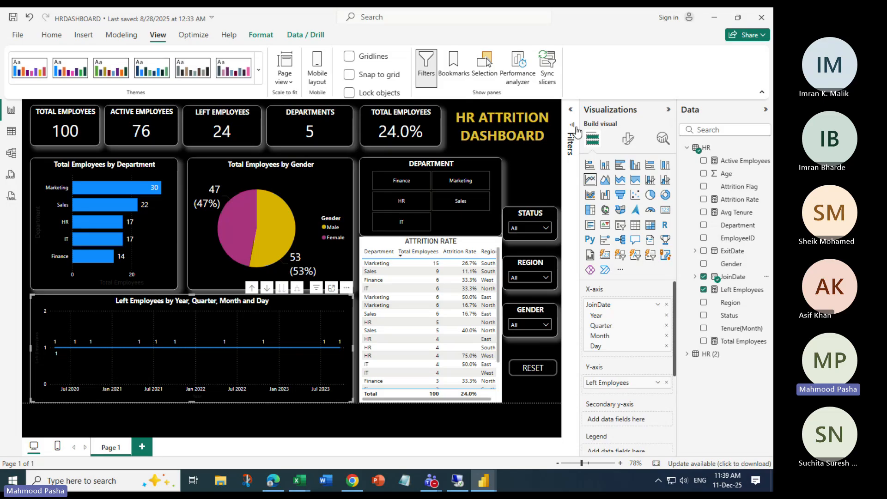
Clear the line chart's JoinDate month filter by selecting all months
{"action": "left_click", "coordinate": [572, 147]}
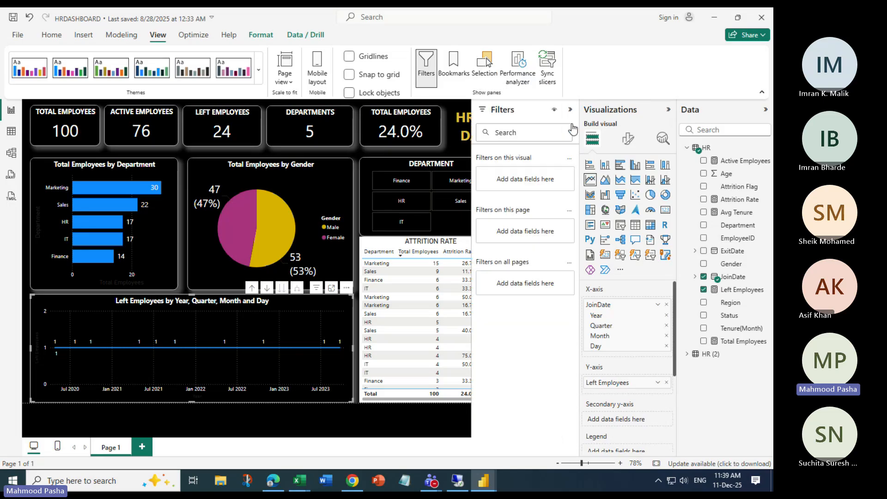
{"action": "left_click", "coordinate": [537, 211]}
{"action": "left_click", "coordinate": [504, 290]}
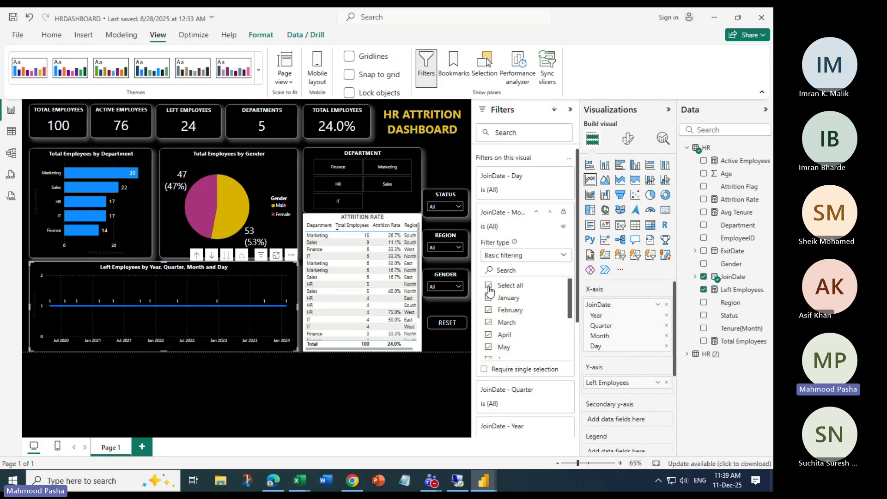
{"action": "left_click", "coordinate": [570, 110]}
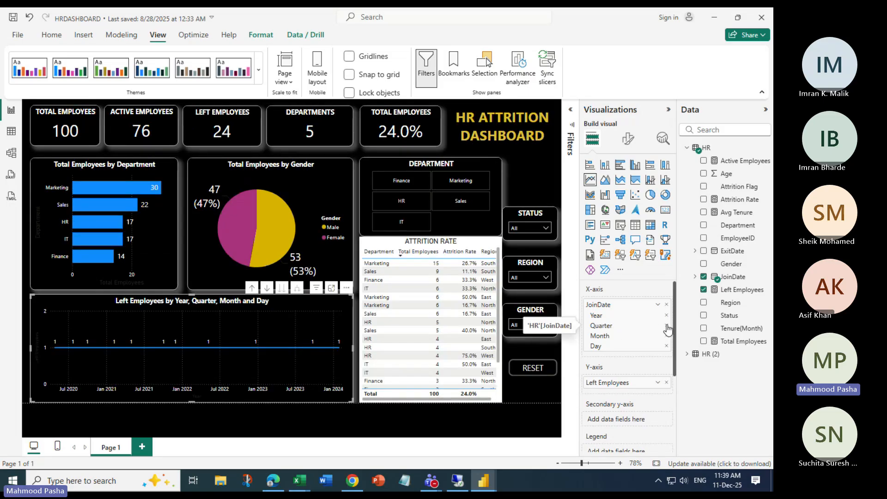
Remove Quarter and Day from the JoinDate hierarchy on the line chart's X-axis, and review its month and year filter options
{"action": "left_click", "coordinate": [666, 325]}
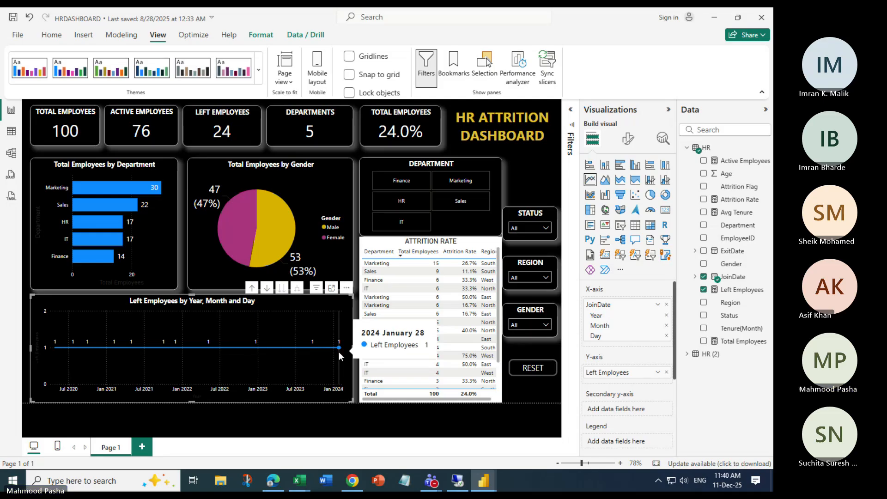
{"action": "left_click", "coordinate": [666, 337]}
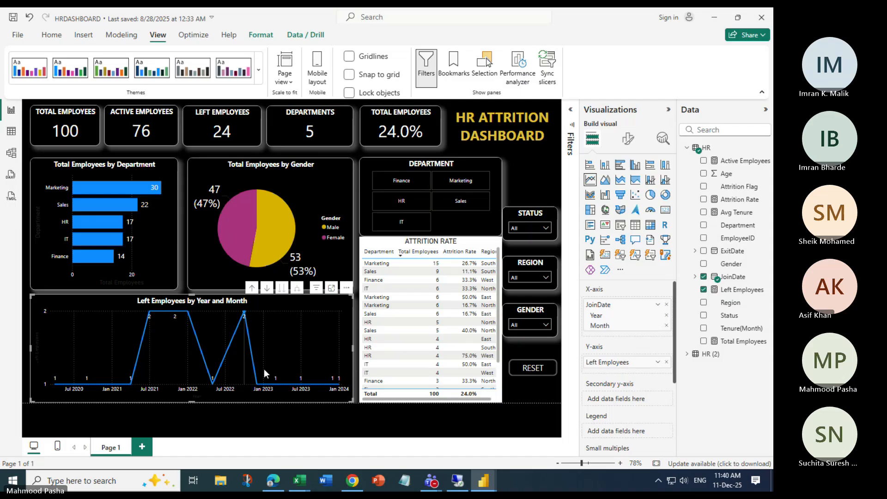
{"action": "left_click", "coordinate": [574, 130]}
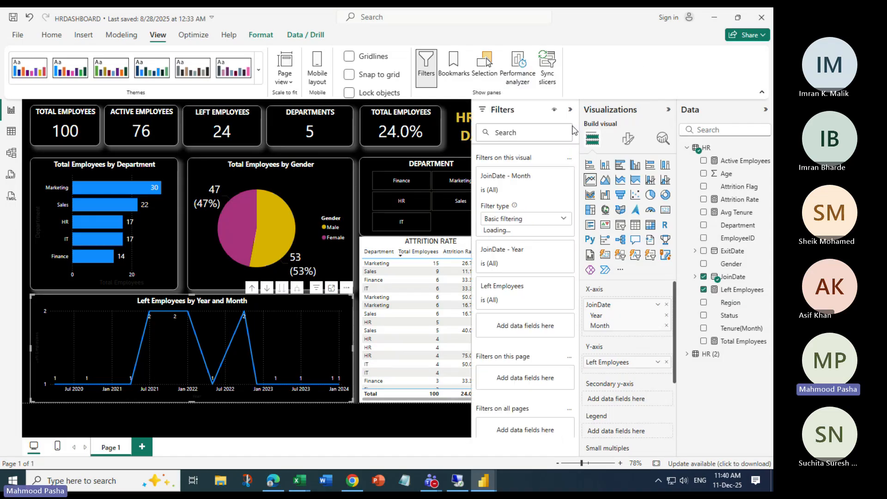
{"action": "scroll", "coordinate": [522, 285], "scroll_direction": "down", "scroll_amount": 5}
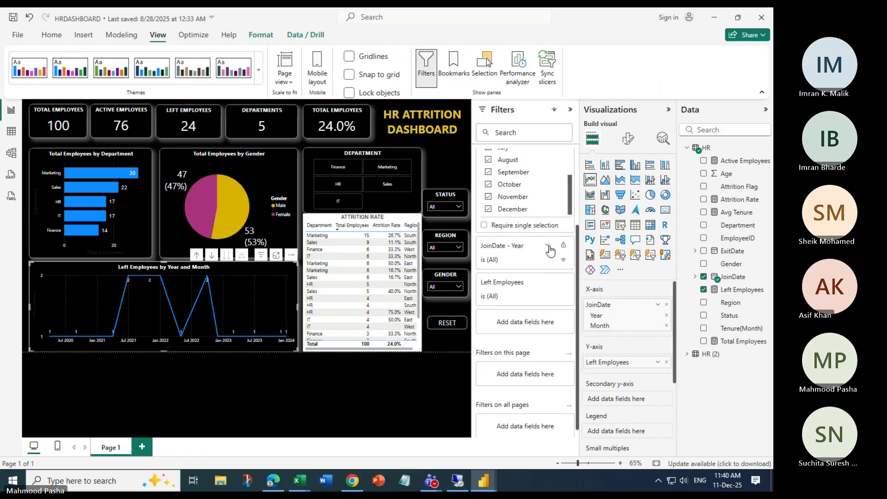
{"action": "left_click", "coordinate": [548, 246]}
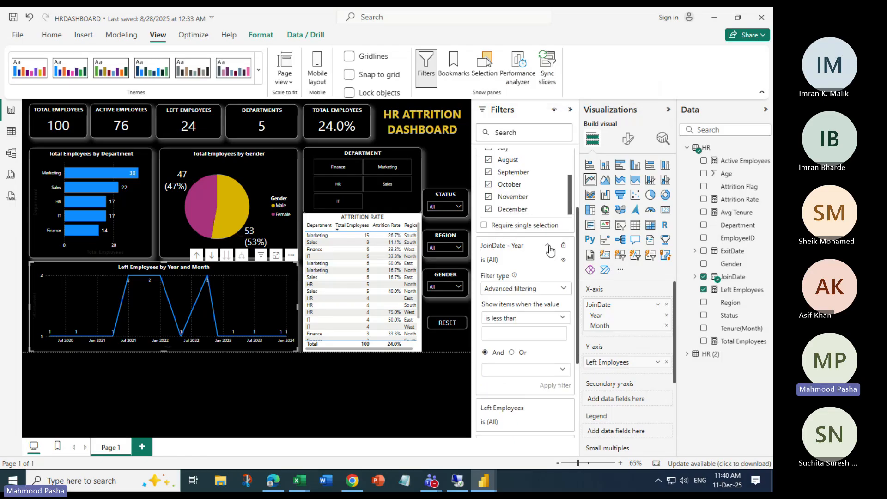
{"action": "left_click", "coordinate": [570, 109]}
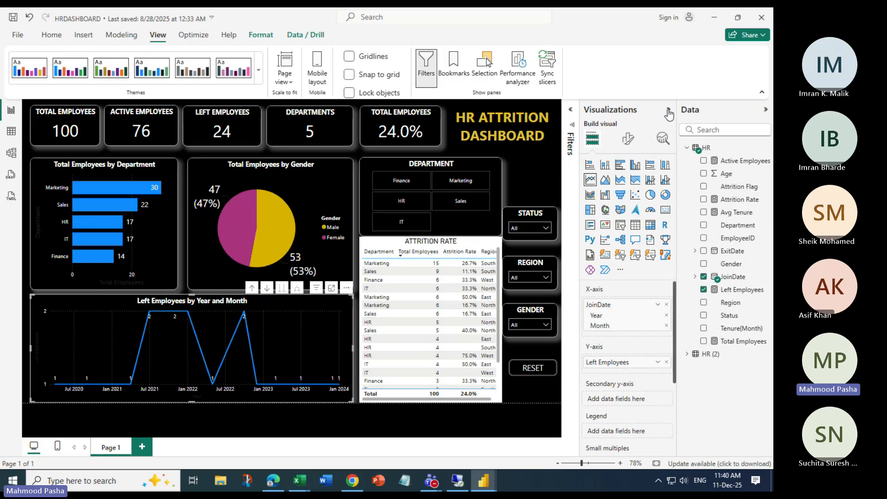
{"action": "left_click", "coordinate": [668, 111]}
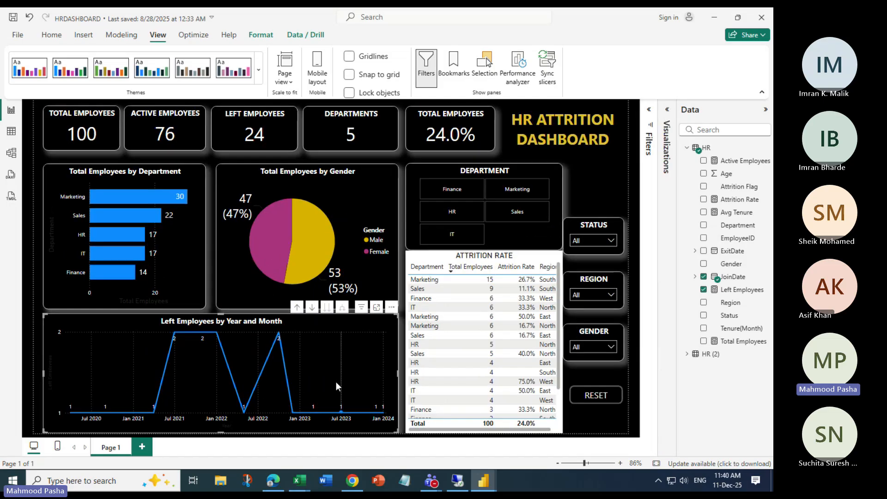
{"action": "mouse_move", "coordinate": [336, 381]}
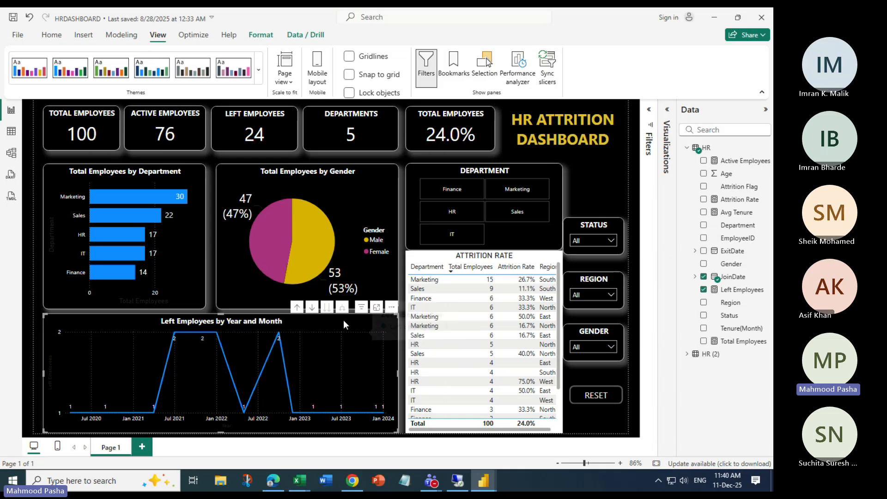
Replace Left Employees with the Attrition Rate measure on the line chart's Y-axis
{"action": "left_click", "coordinate": [667, 113]}
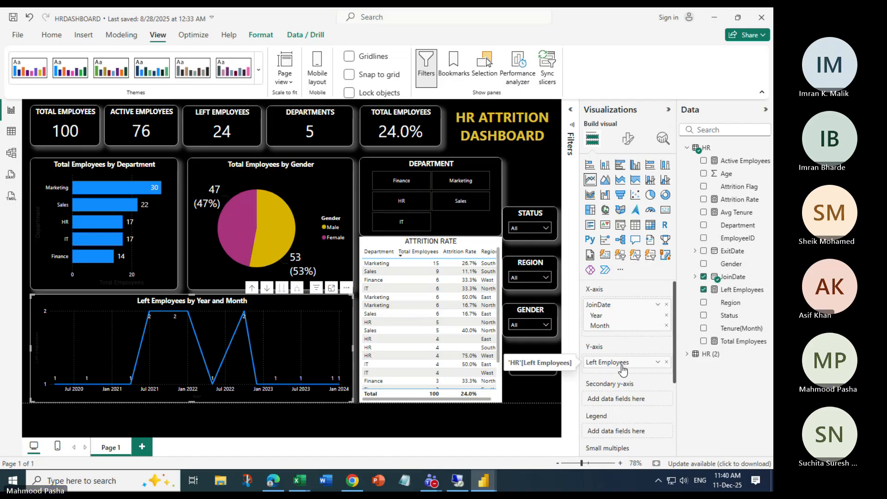
{"action": "left_click", "coordinate": [667, 362]}
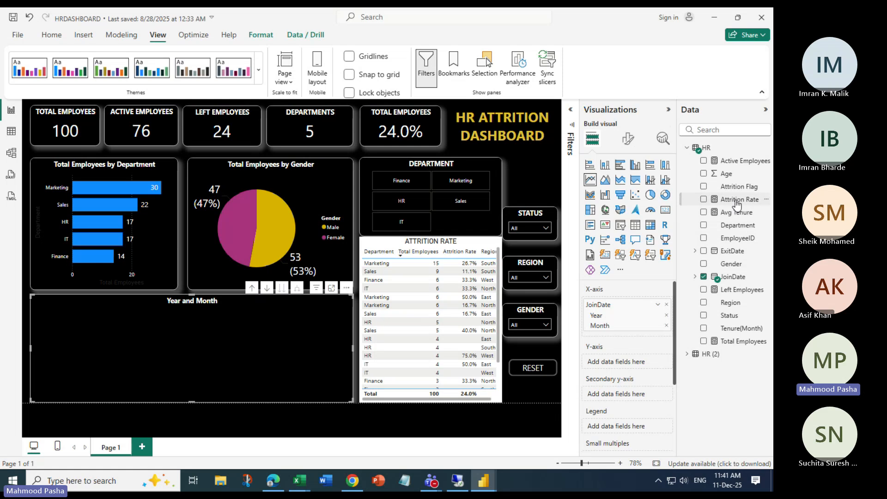
{"action": "left_click_drag", "start_coordinate": [739, 202], "coordinate": [645, 365]}
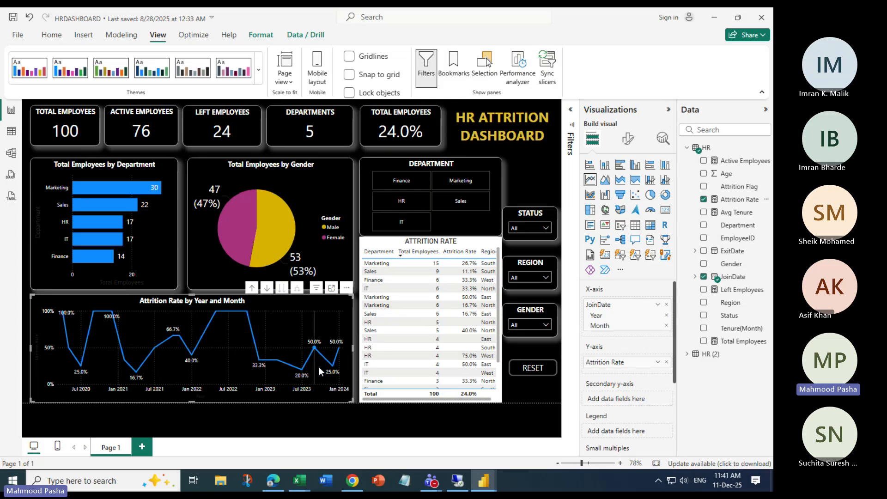
{"action": "mouse_move", "coordinate": [312, 350]}
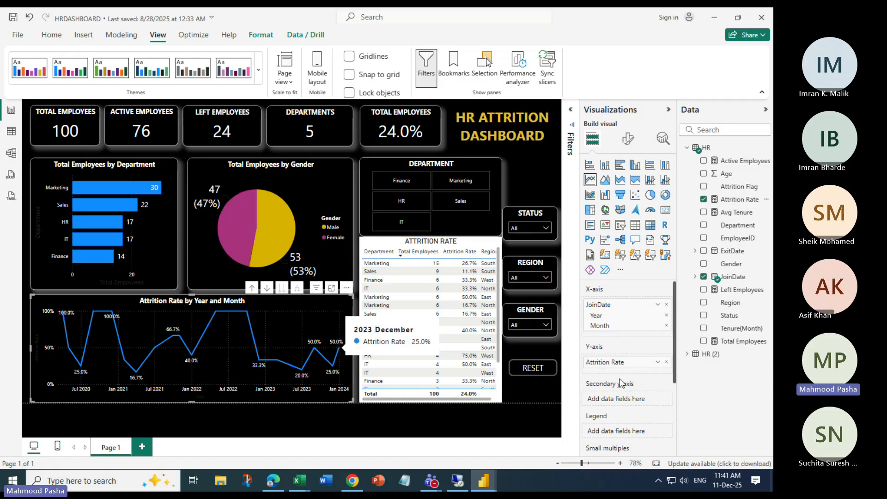
Review the line chart's JoinDate month filter options in full, from January onwards
{"action": "left_click", "coordinate": [571, 132]}
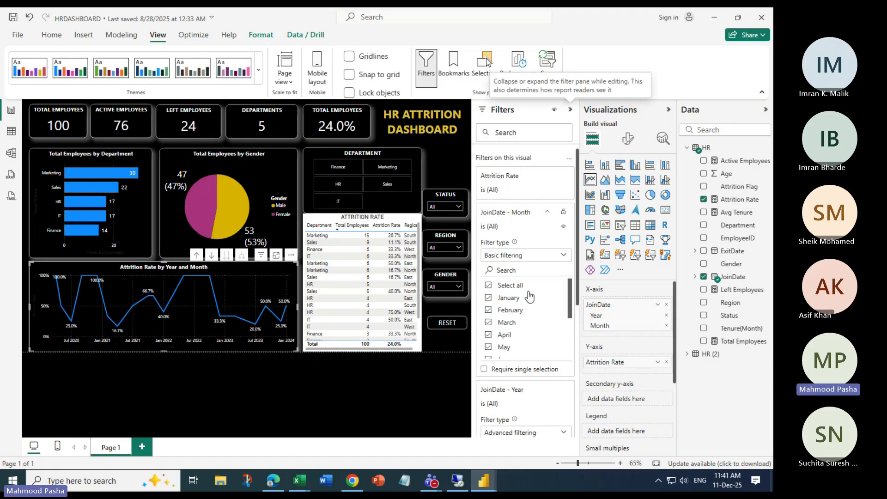
{"action": "scroll", "coordinate": [524, 303], "scroll_direction": "down", "scroll_amount": 3}
{"action": "scroll", "coordinate": [528, 315], "scroll_direction": "up", "scroll_amount": 3}
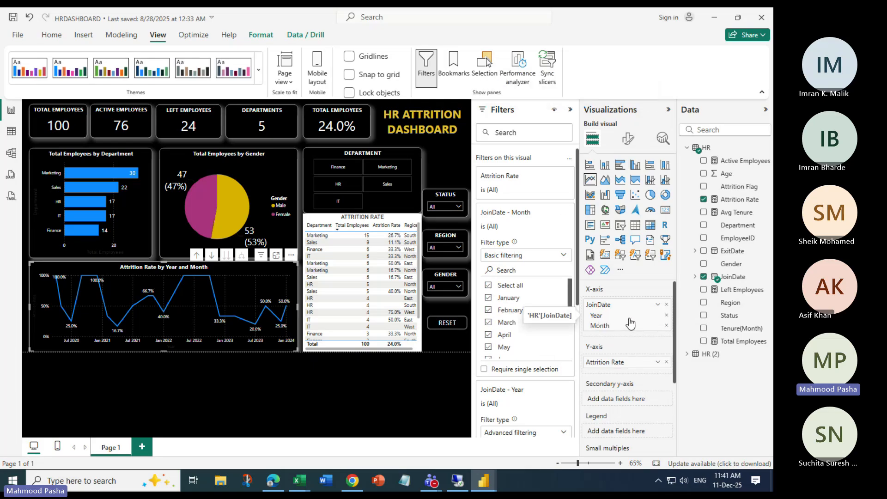
{"action": "scroll", "coordinate": [527, 305], "scroll_direction": "down", "scroll_amount": 3}
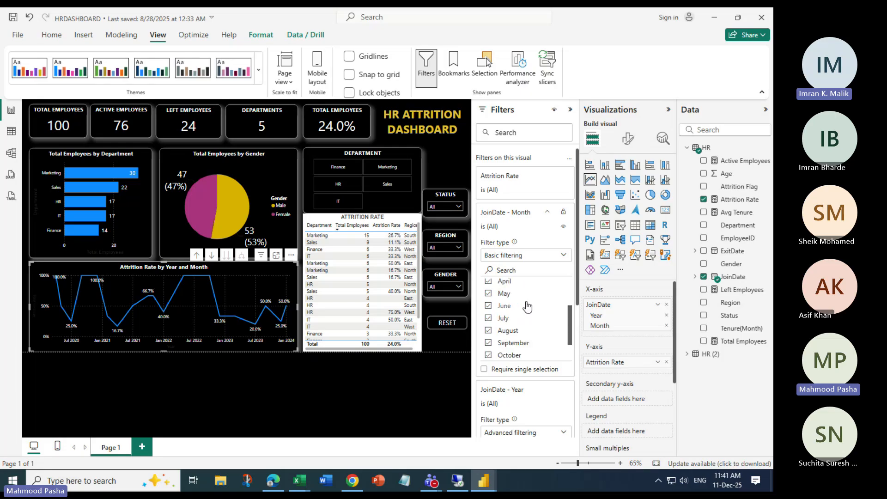
{"action": "scroll", "coordinate": [530, 312], "scroll_direction": "up", "scroll_amount": 3}
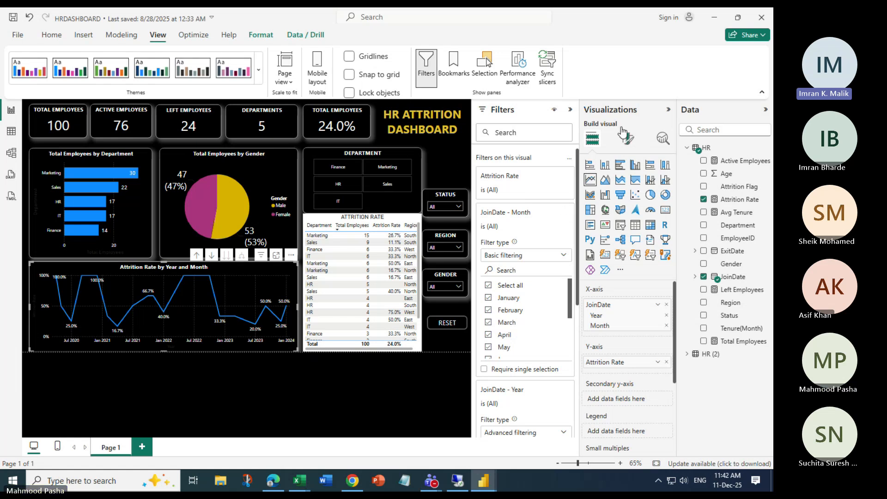
{"action": "left_click", "coordinate": [570, 110]}
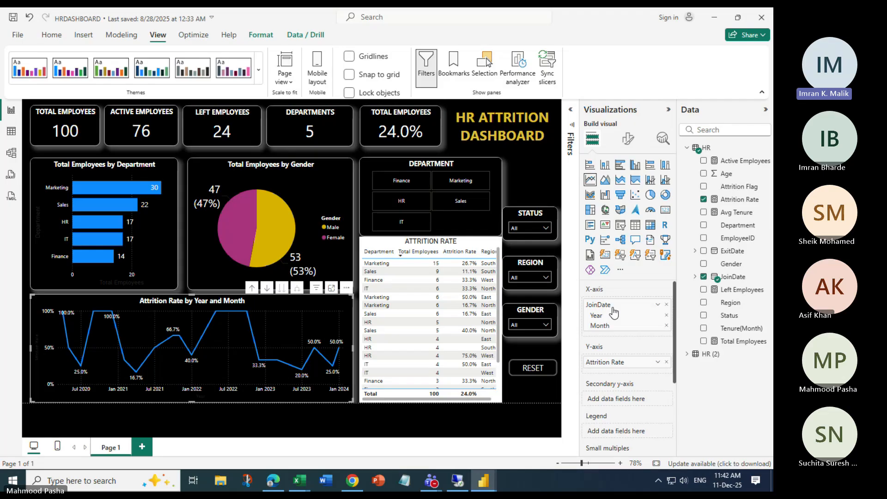
Exclude January, February and March from the line chart through its JoinDate month filter
{"action": "left_click", "coordinate": [572, 128]}
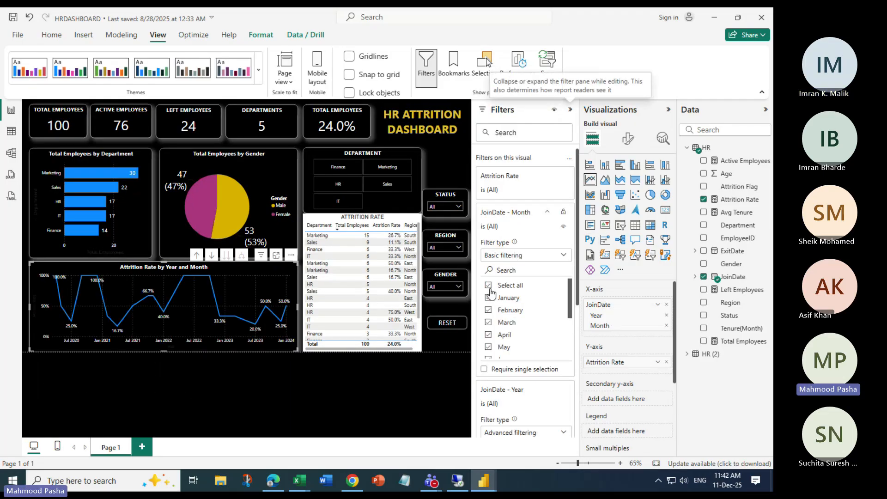
{"action": "left_click", "coordinate": [488, 297]}
{"action": "left_click", "coordinate": [489, 310]}
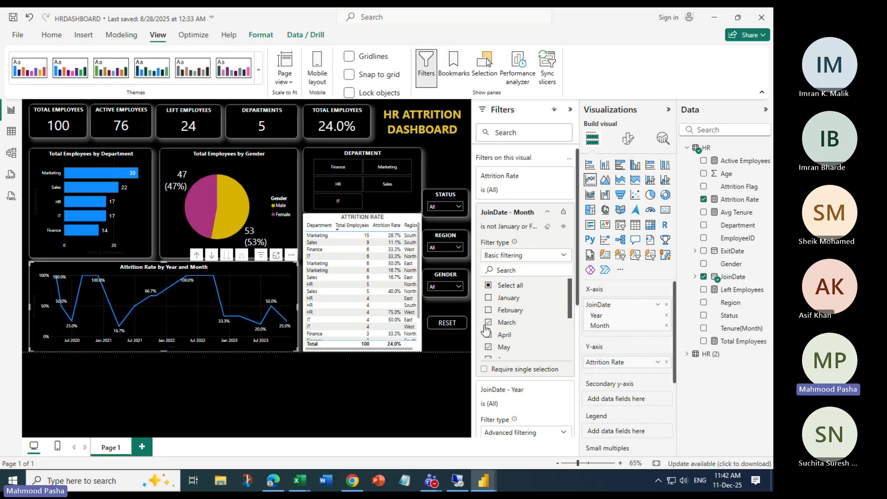
{"action": "left_click", "coordinate": [487, 322]}
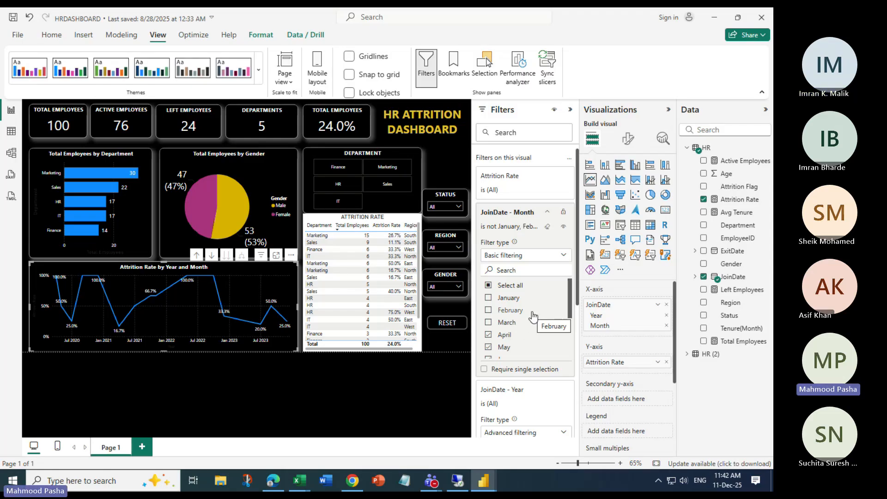
{"action": "scroll", "coordinate": [529, 326], "scroll_direction": "down", "scroll_amount": 1}
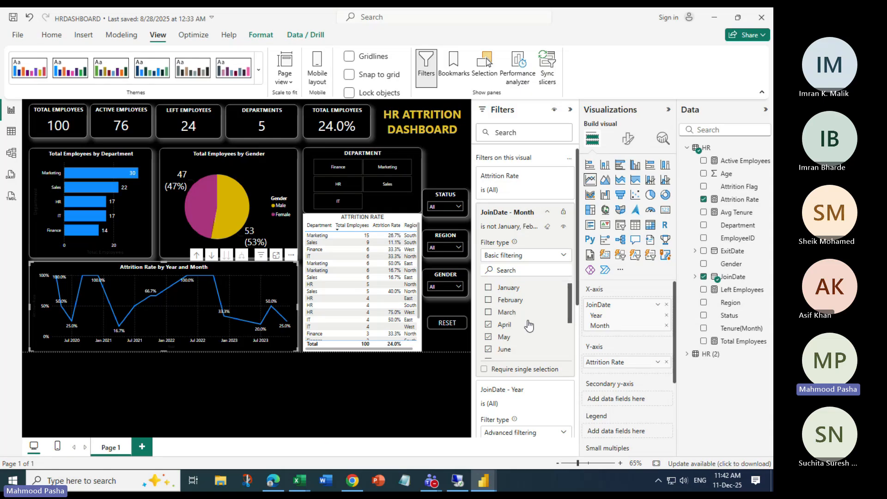
{"action": "scroll", "coordinate": [529, 326], "scroll_direction": "down", "scroll_amount": 3}
{"action": "scroll", "coordinate": [524, 332], "scroll_direction": "up", "scroll_amount": 4}
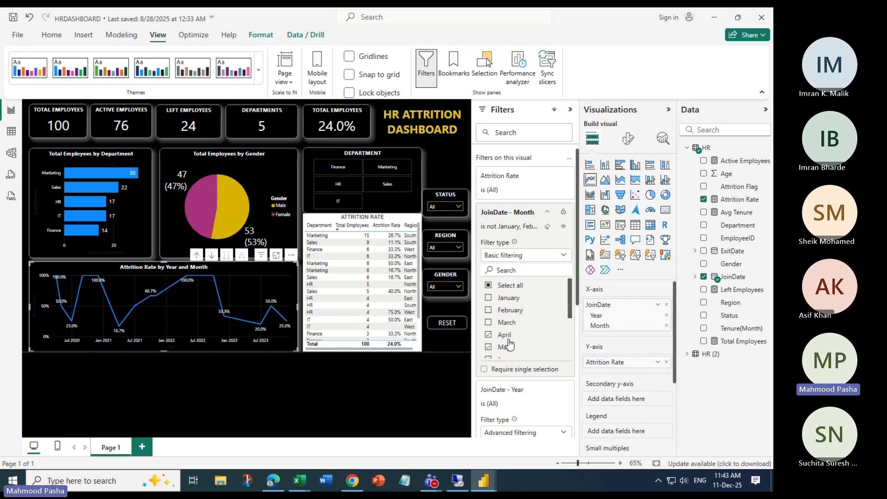
Look through the months still included, and clear the line chart's JoinDate month filter
{"action": "scroll", "coordinate": [506, 322], "scroll_direction": "down", "scroll_amount": 1}
{"action": "scroll", "coordinate": [506, 322], "scroll_direction": "up", "scroll_amount": 1}
{"action": "scroll", "coordinate": [506, 329], "scroll_direction": "down", "scroll_amount": 2}
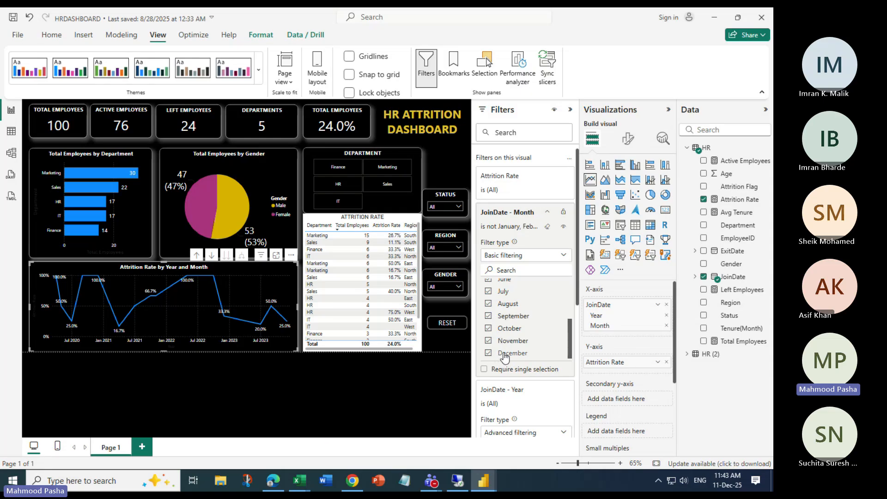
{"action": "scroll", "coordinate": [513, 351], "scroll_direction": "up", "scroll_amount": 1}
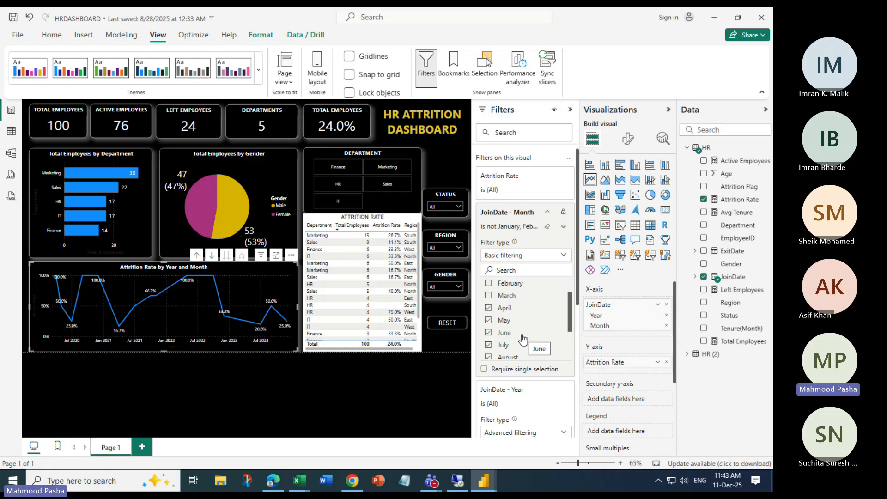
{"action": "left_click", "coordinate": [547, 226]}
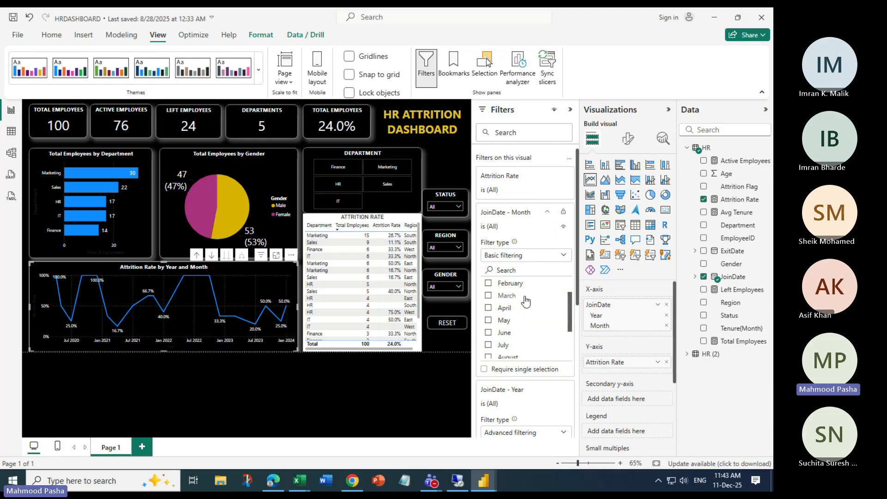
{"action": "scroll", "coordinate": [531, 305], "scroll_direction": "up", "scroll_amount": 2}
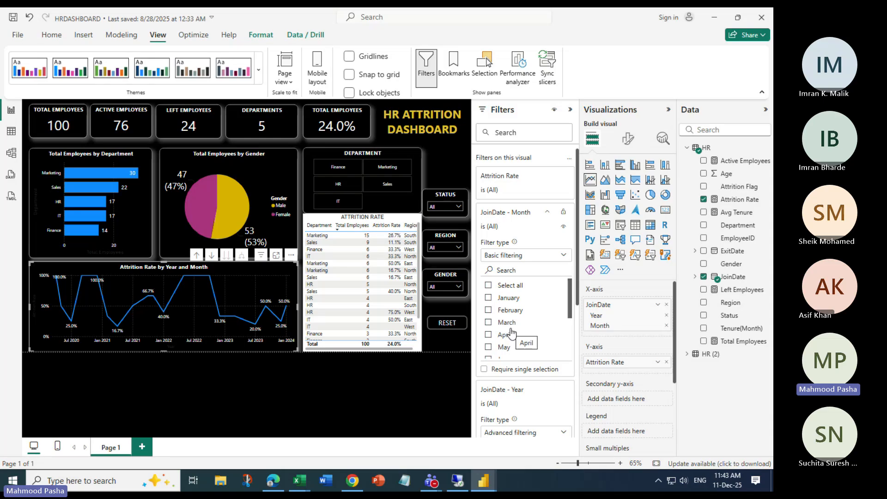
View the month filter's type options, try limiting the line chart to April only, and deselect April again
{"action": "left_click", "coordinate": [564, 256]}
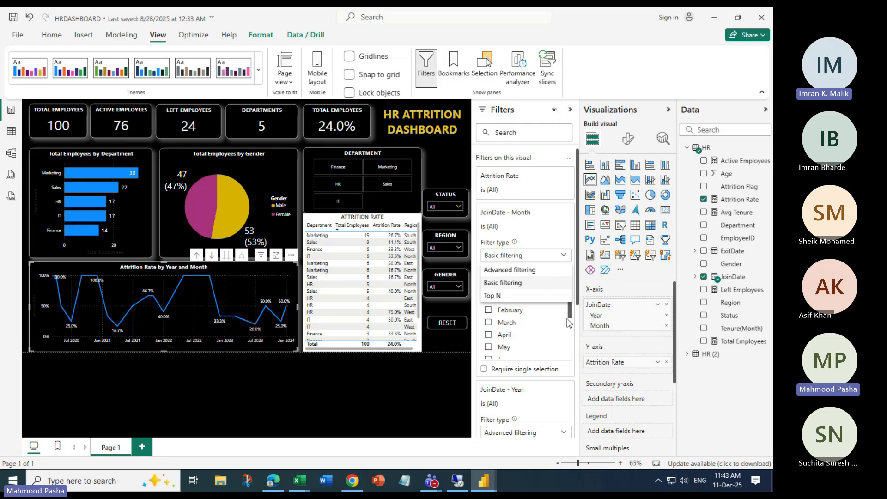
{"action": "left_click", "coordinate": [564, 258]}
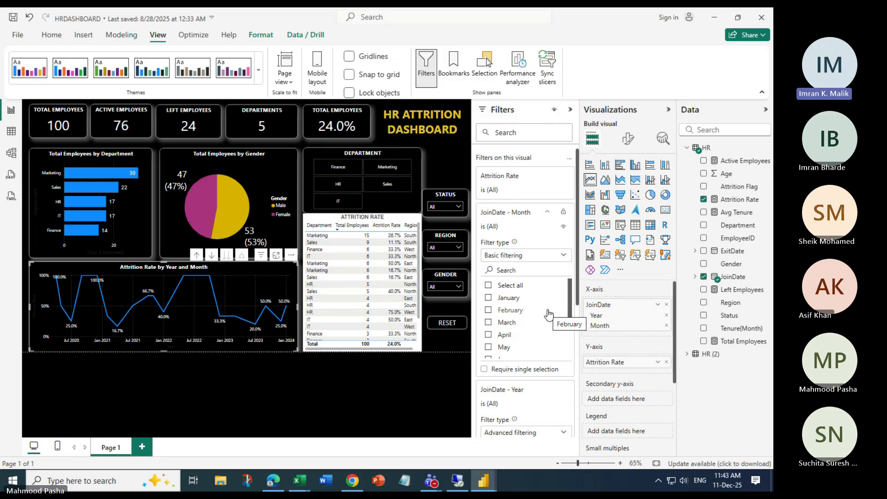
{"action": "left_click", "coordinate": [490, 340]}
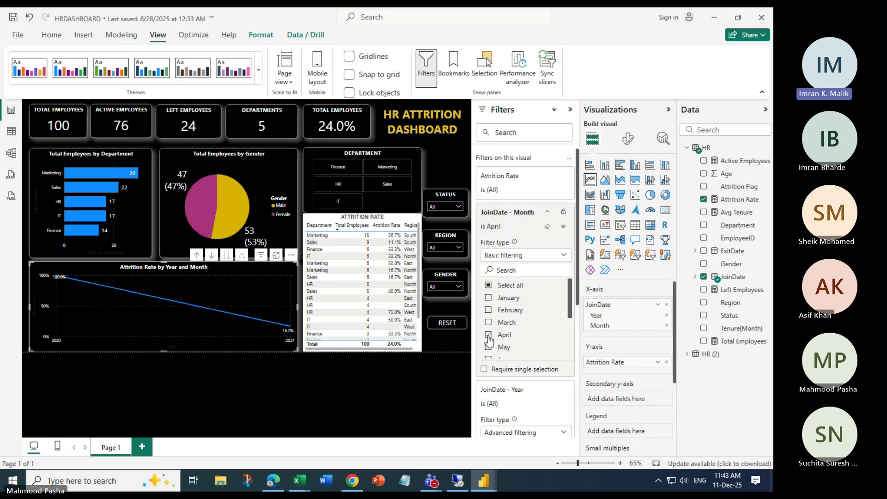
{"action": "left_click", "coordinate": [490, 341]}
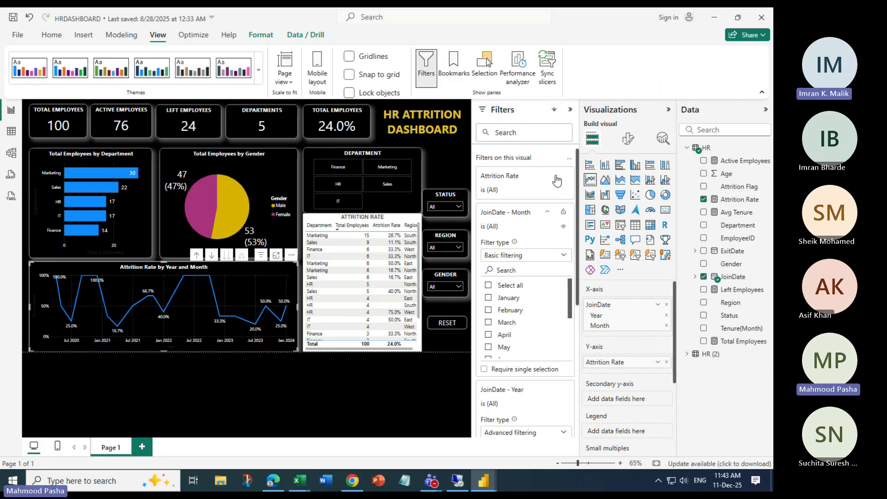
{"action": "left_click", "coordinate": [571, 112]}
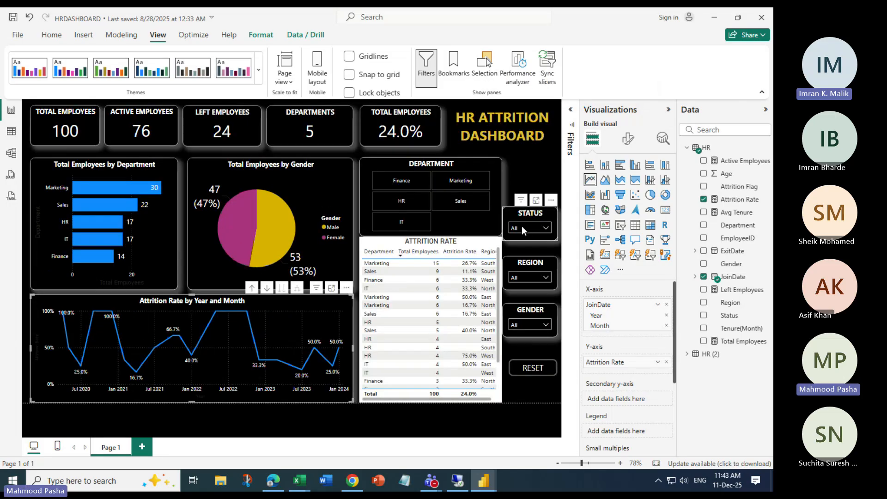
Check the options of the STATUS slicer and remove the Status field from it
{"action": "left_click", "coordinate": [529, 215]}
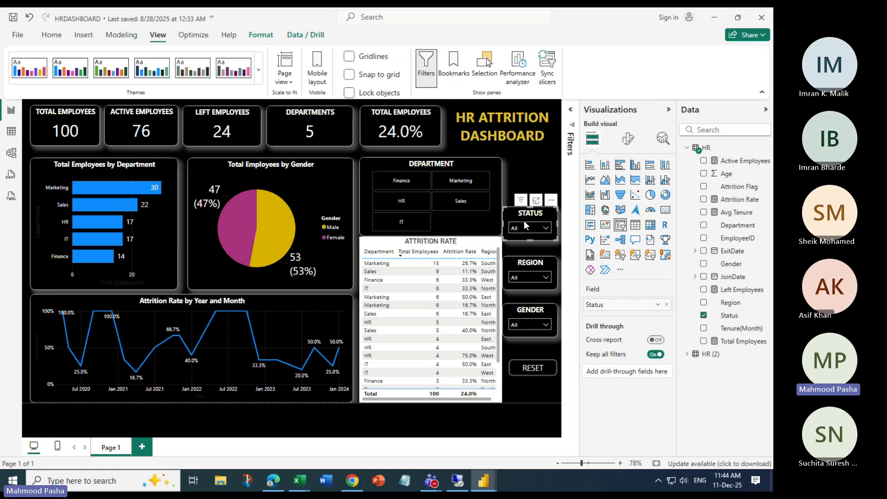
{"action": "left_click", "coordinate": [524, 228]}
{"action": "left_click", "coordinate": [530, 225]}
{"action": "left_click", "coordinate": [541, 228]}
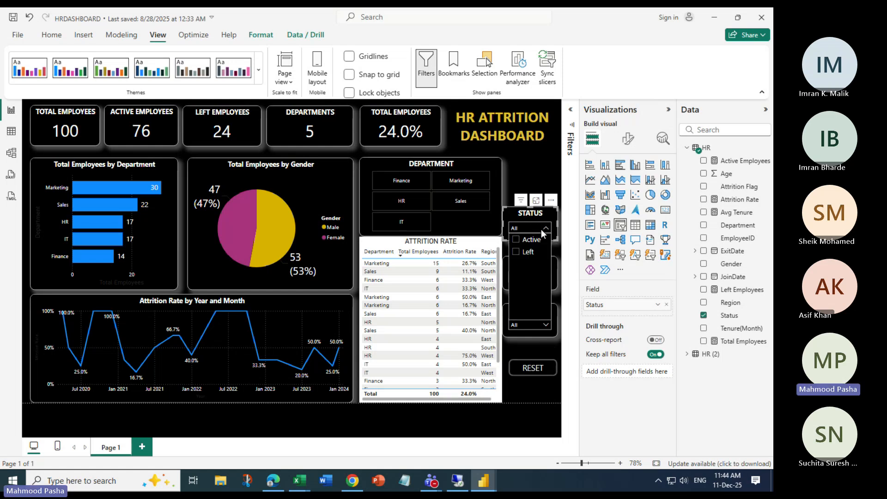
{"action": "left_click", "coordinate": [666, 304]}
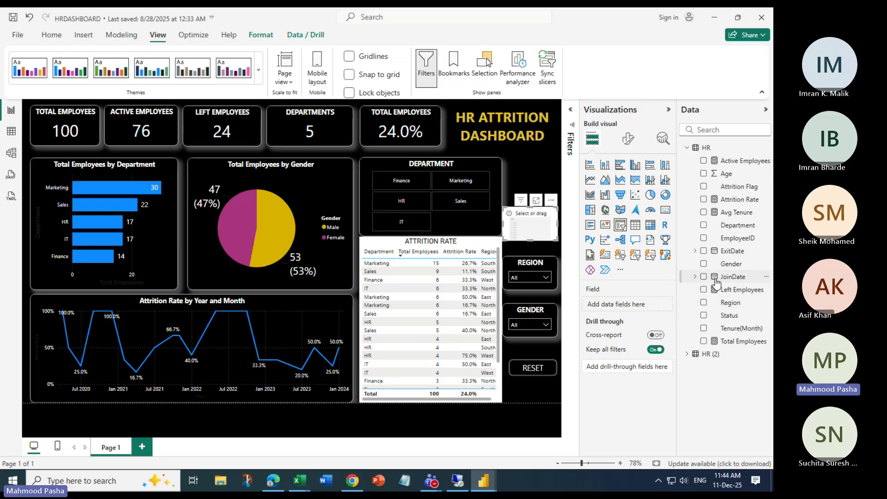
Add the full JoinDate field to the emptied STATUS slicer and check the list of dates it offers
{"action": "left_click", "coordinate": [694, 277]}
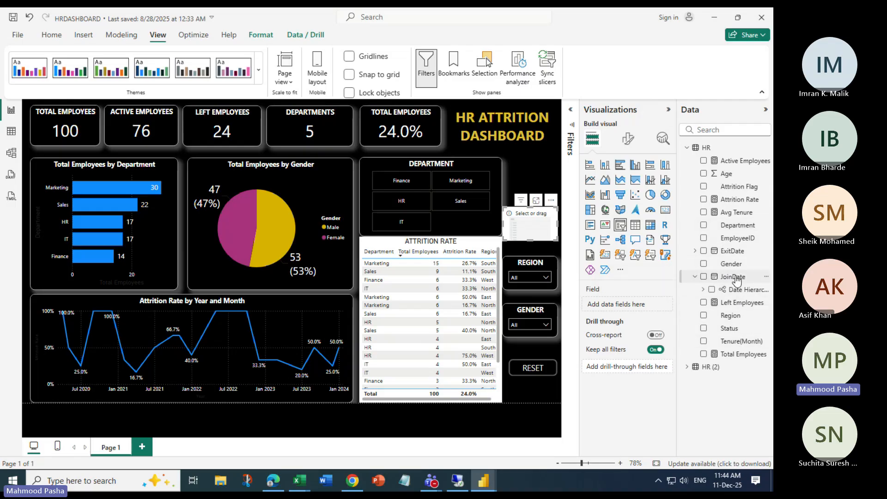
{"action": "left_click_drag", "start_coordinate": [736, 279], "coordinate": [636, 306]}
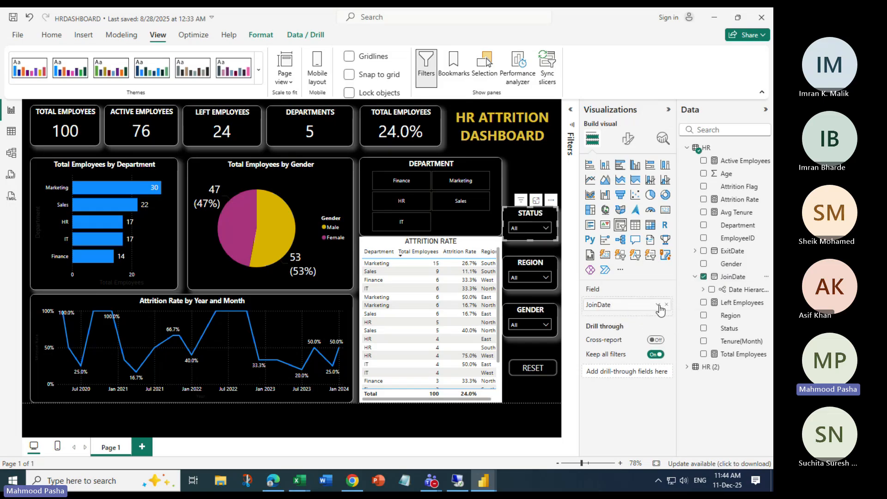
{"action": "left_click", "coordinate": [658, 306]}
{"action": "left_click", "coordinate": [645, 310]}
{"action": "left_click", "coordinate": [546, 277]}
{"action": "left_click", "coordinate": [545, 275]}
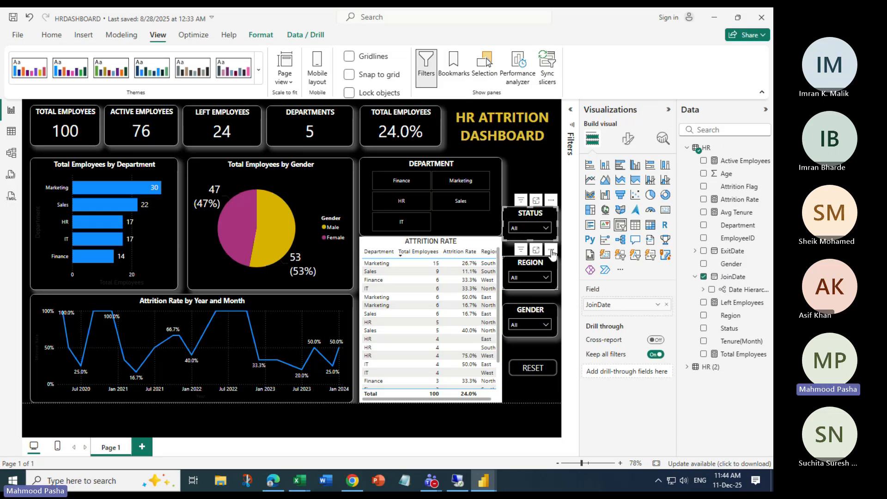
{"action": "left_click", "coordinate": [546, 226]}
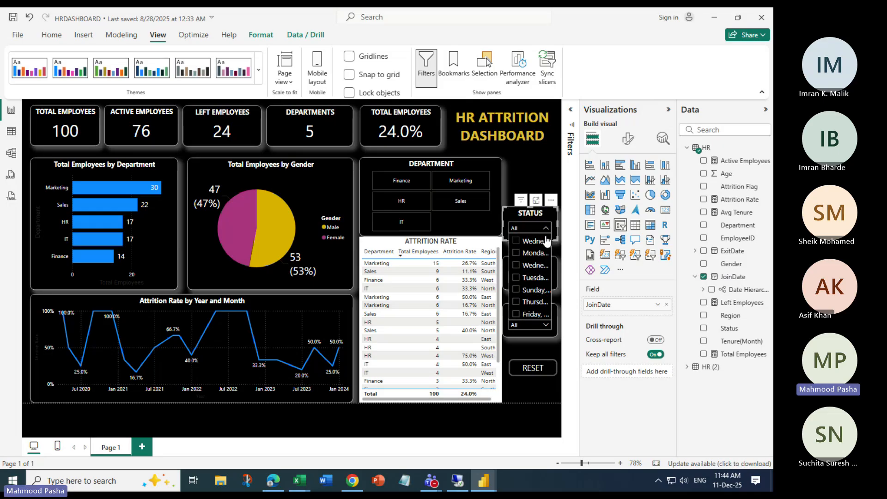
{"action": "left_click", "coordinate": [545, 212]}
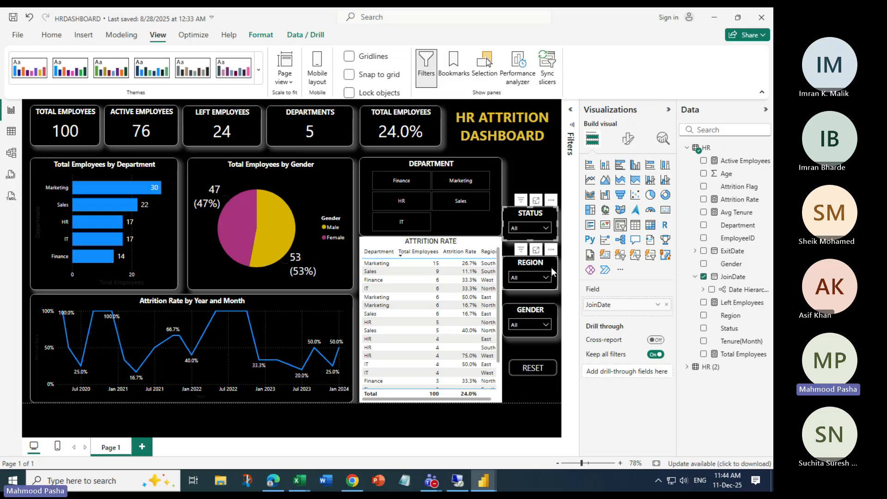
Replace JoinDate in the STATUS slicer with the Year level of its date hierarchy, and open the slicer's year list
{"action": "left_click", "coordinate": [666, 307]}
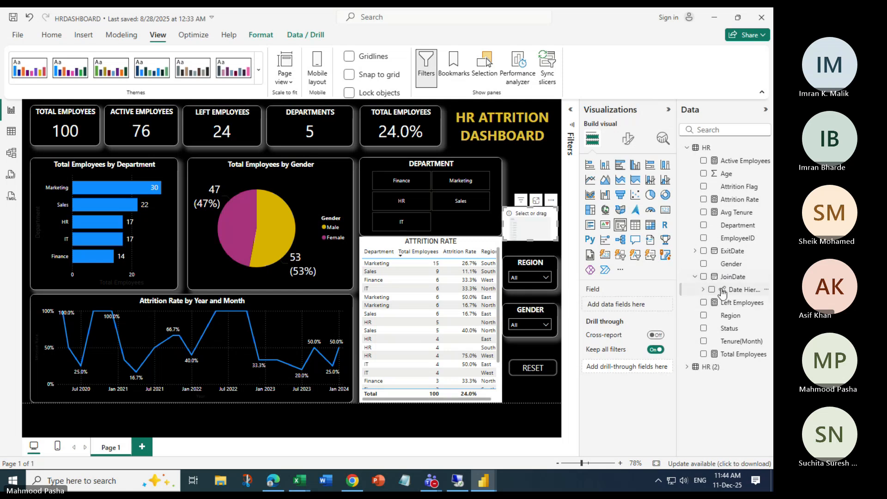
{"action": "left_click", "coordinate": [703, 290]}
{"action": "left_click_drag", "start_coordinate": [737, 302], "coordinate": [532, 226]}
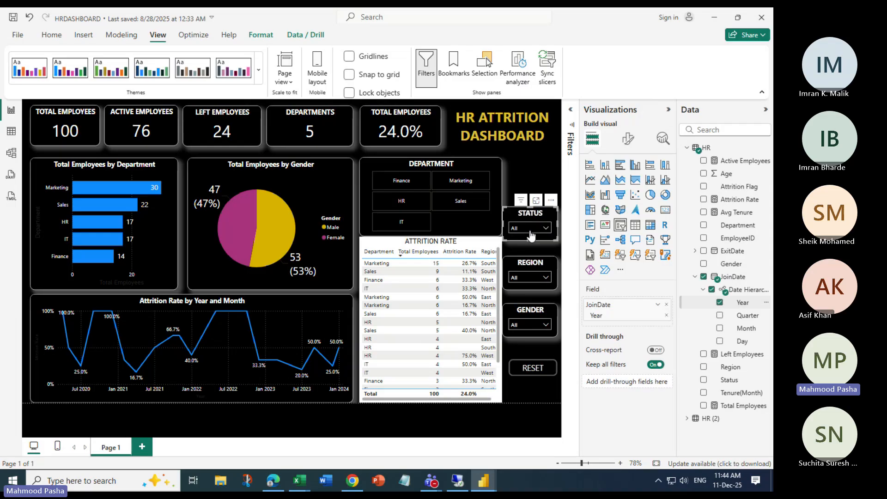
{"action": "left_click", "coordinate": [547, 228]}
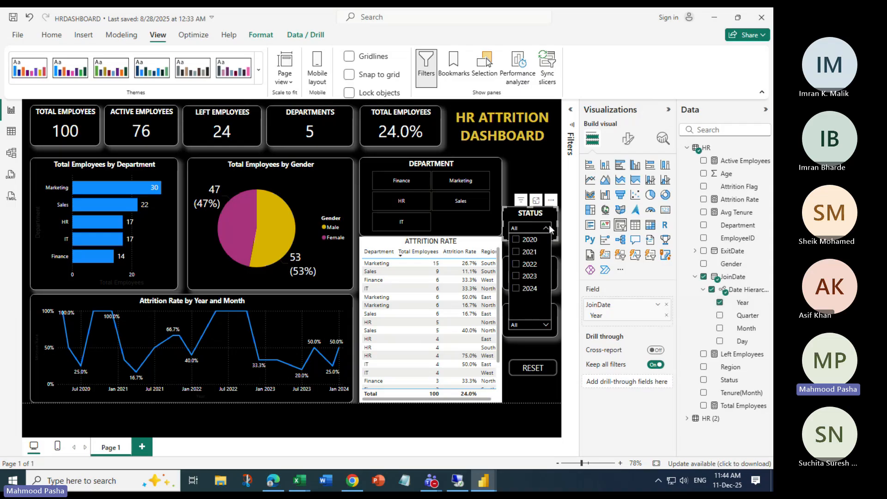
Filter the dashboard by 2020 alone, by 2021 alone, and by both years together, dismissing the sign-in prompts
{"action": "left_click", "coordinate": [516, 241]}
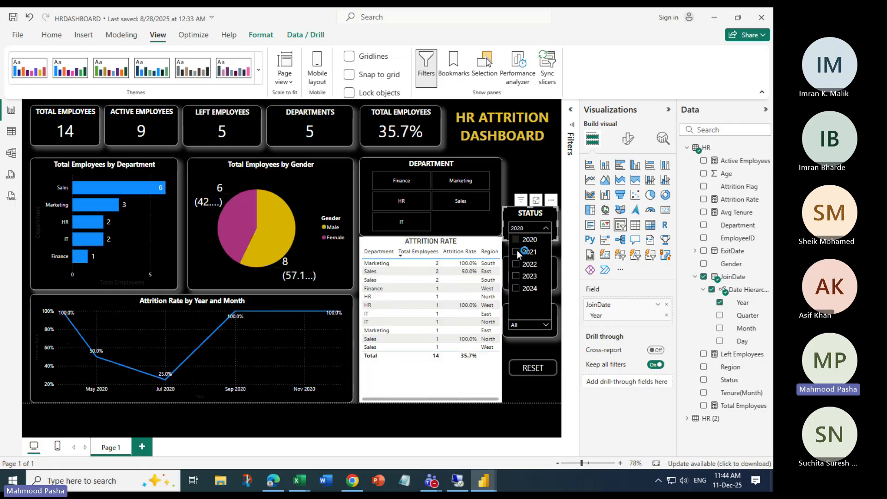
{"action": "left_click", "coordinate": [344, 293]}
{"action": "left_click", "coordinate": [522, 254]}
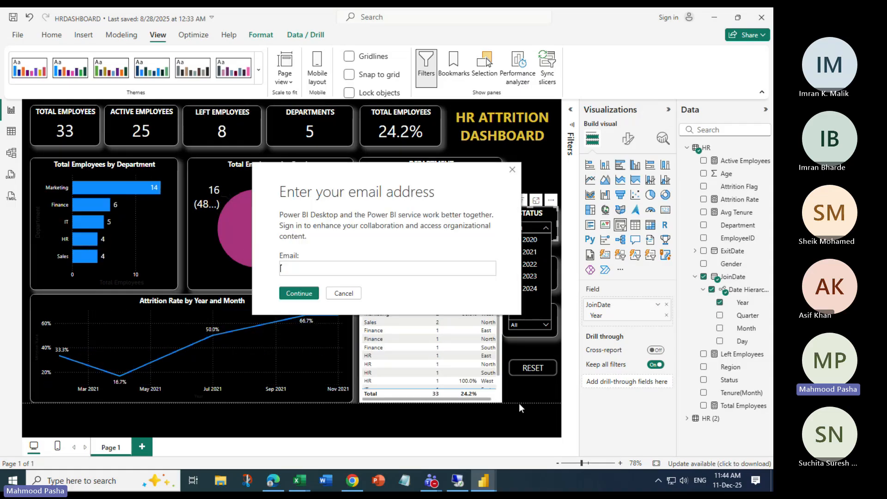
{"action": "left_click", "coordinate": [341, 293]}
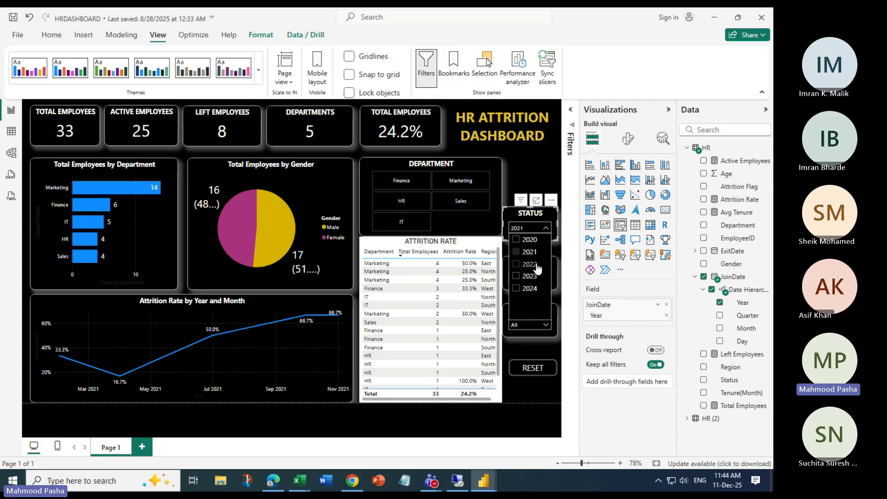
{"action": "left_click", "coordinate": [516, 240]}
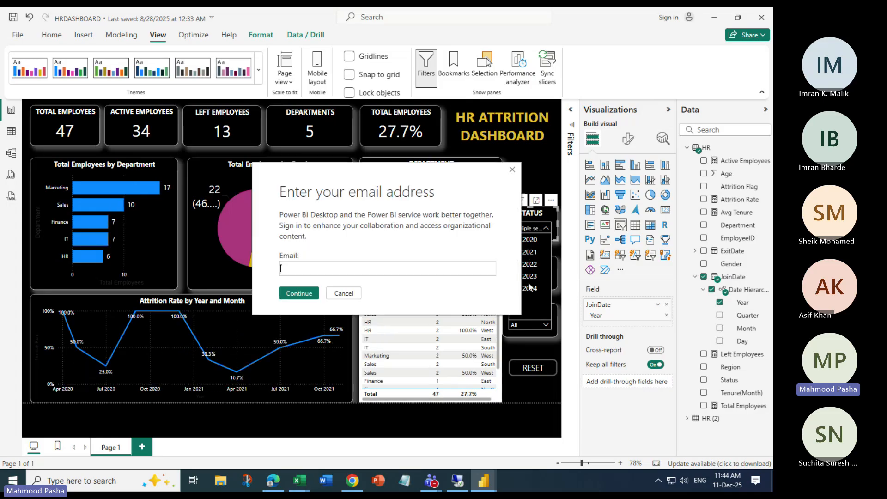
{"action": "left_click", "coordinate": [345, 293]}
{"action": "left_click", "coordinate": [525, 168]}
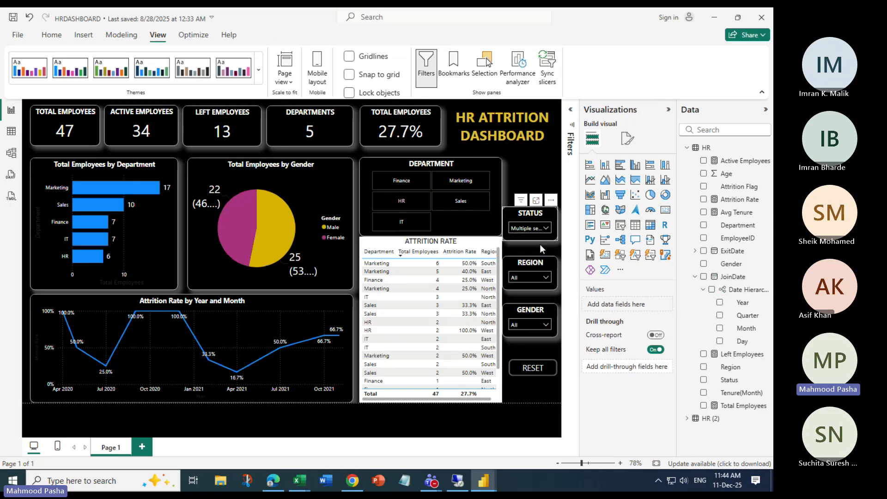
Replace Region in the REGION slicer with the Month level of the JoinDate hierarchy, and open the slicer's month list
{"action": "mouse_move", "coordinate": [532, 273]}
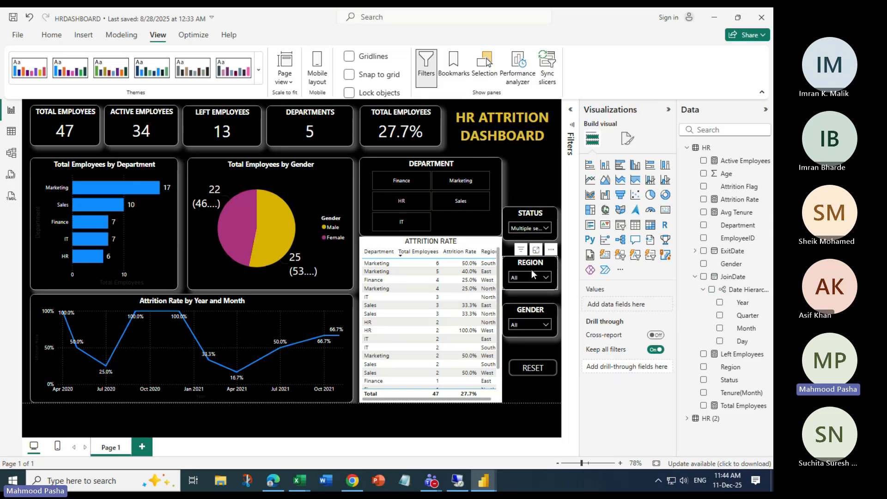
{"action": "left_click", "coordinate": [532, 270]}
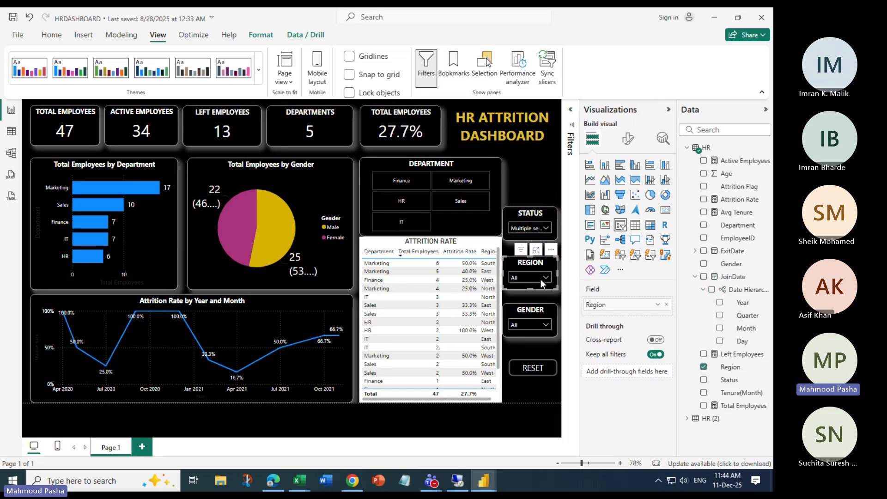
{"action": "left_click", "coordinate": [535, 276]}
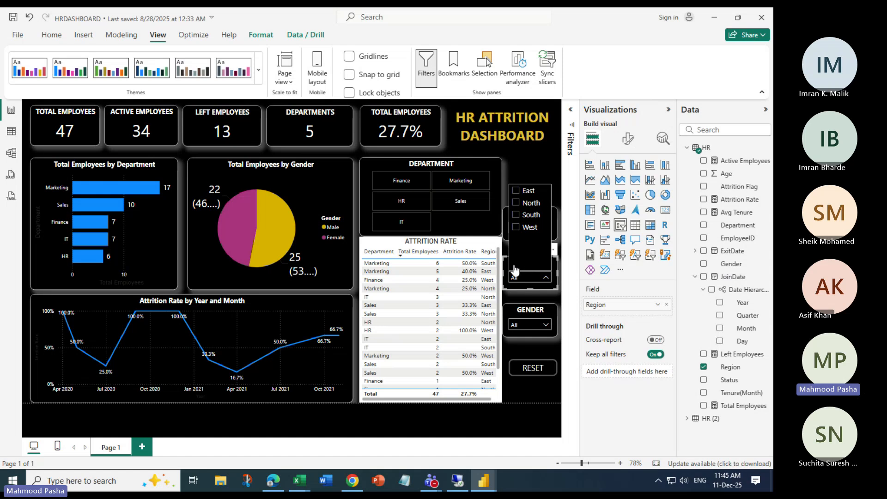
{"action": "left_click", "coordinate": [666, 305]}
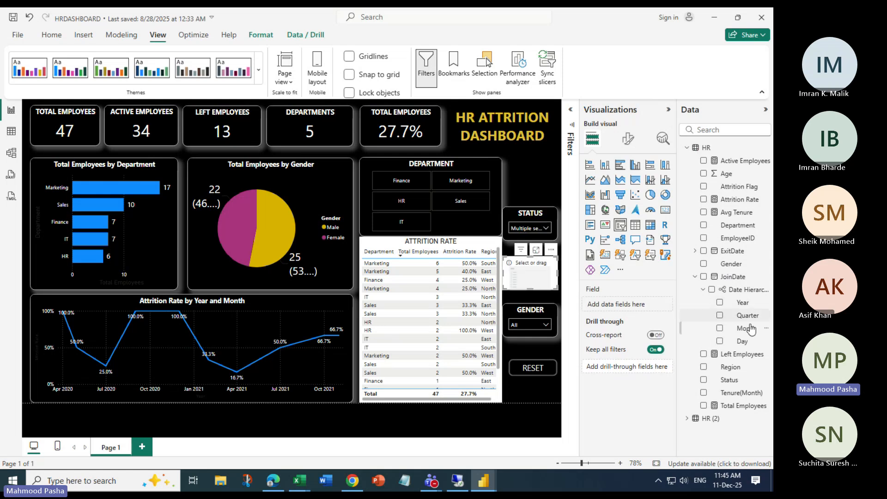
{"action": "left_click_drag", "start_coordinate": [744, 328], "coordinate": [614, 307]}
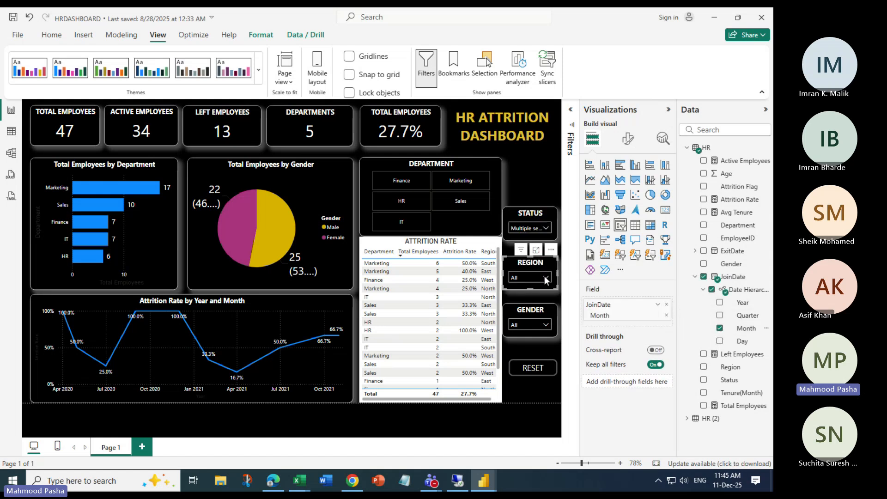
{"action": "left_click", "coordinate": [545, 275]}
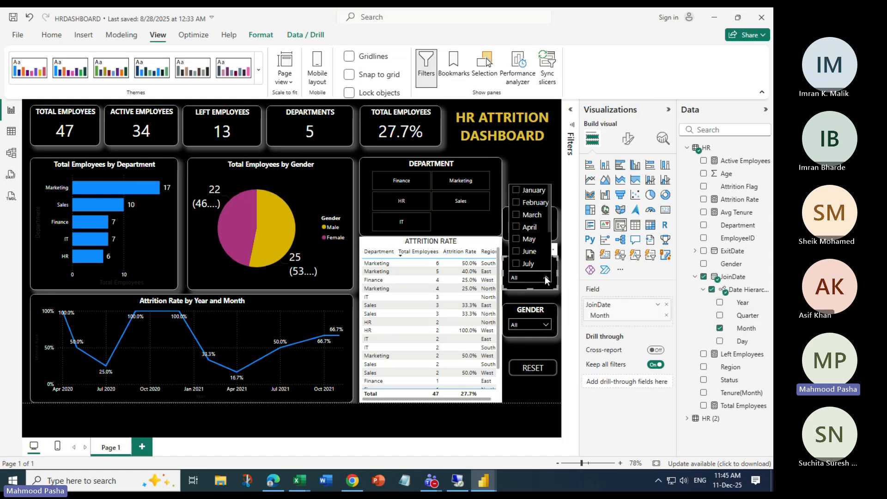
Filter the dashboard by April, May, June and July together in the month slicer, dismissing the sign-in prompts
{"action": "left_click", "coordinate": [516, 227]}
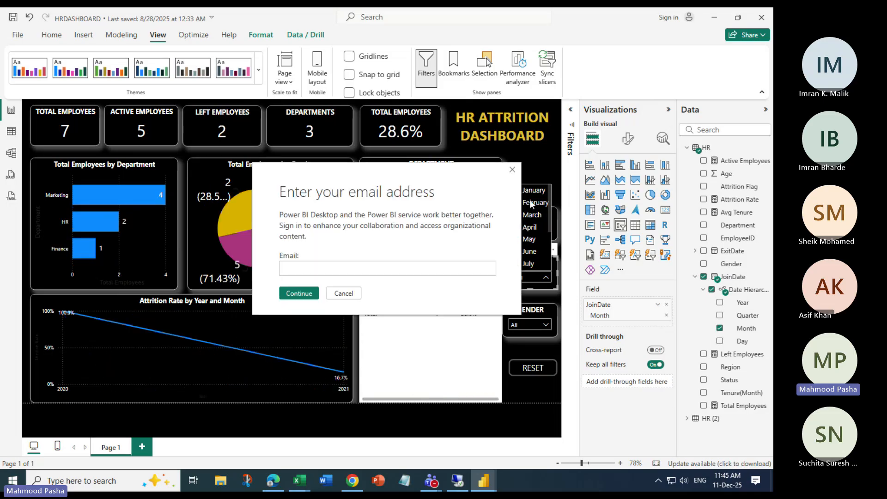
{"action": "left_click", "coordinate": [512, 171]}
{"action": "left_click", "coordinate": [516, 240], "text": "ctrl"}
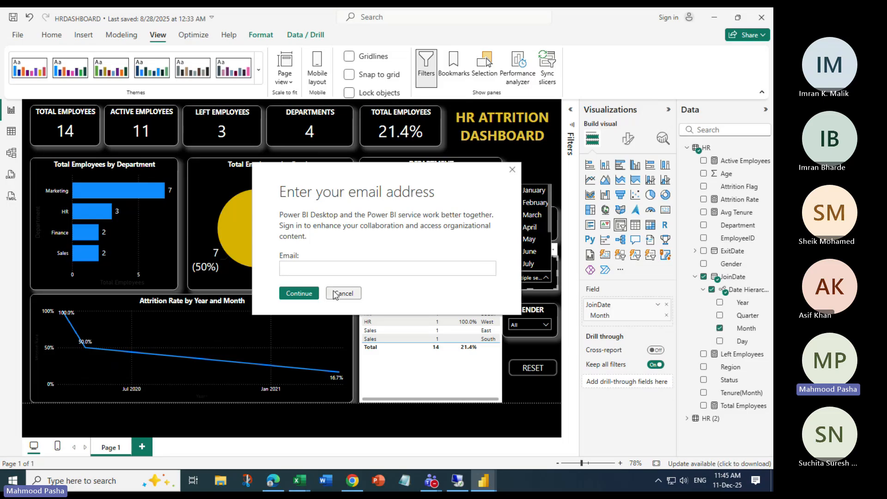
{"action": "left_click", "coordinate": [337, 291]}
{"action": "left_click", "coordinate": [516, 263], "text": "ctrl"}
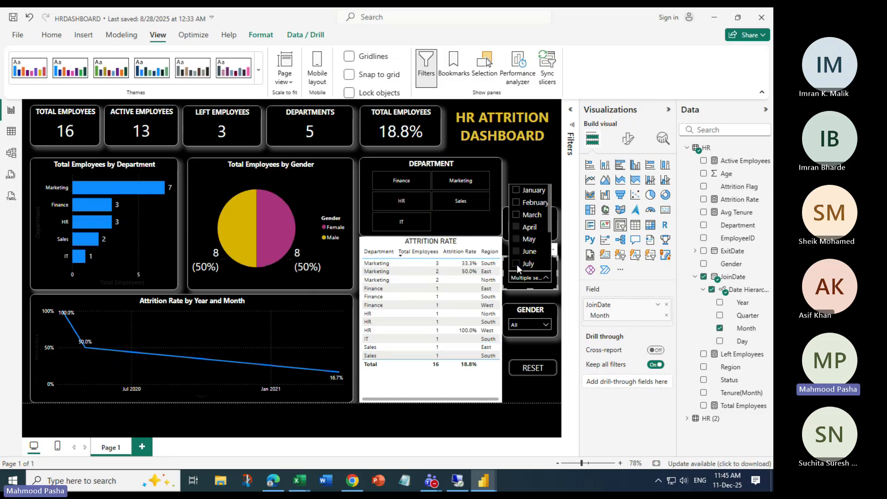
{"action": "left_click", "coordinate": [512, 170]}
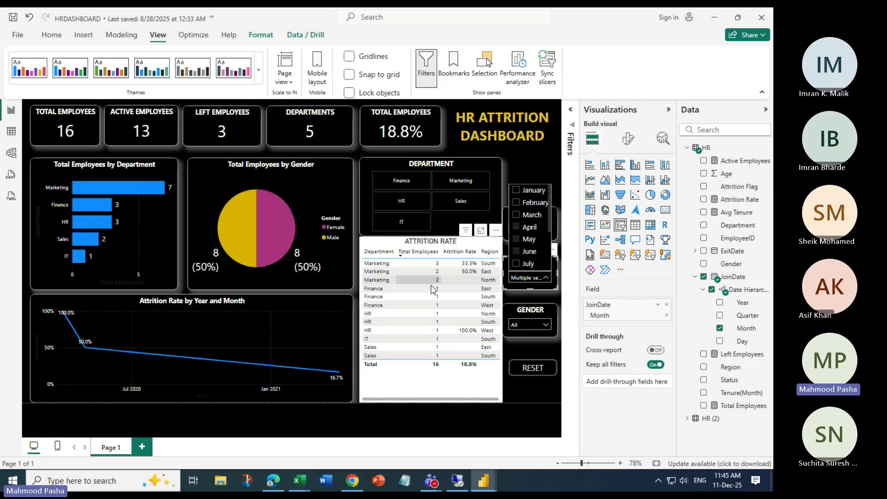
{"action": "left_click", "coordinate": [516, 265], "text": "ctrl"}
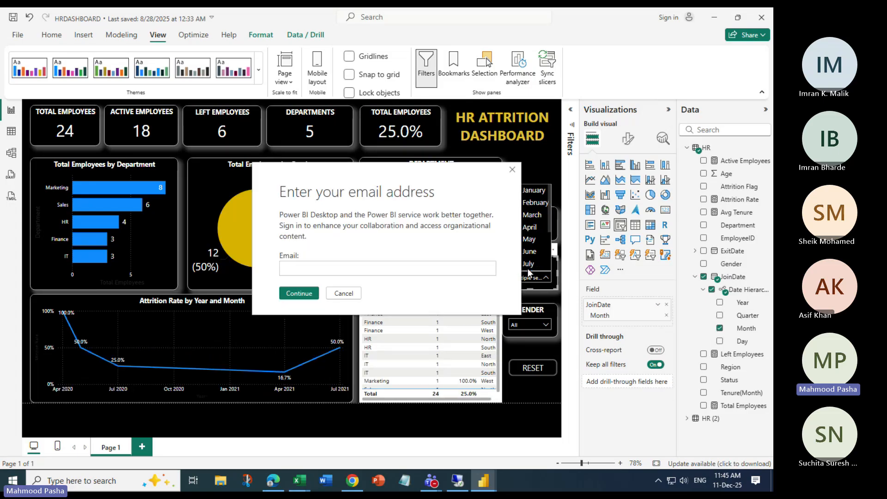
{"action": "left_click", "coordinate": [336, 291]}
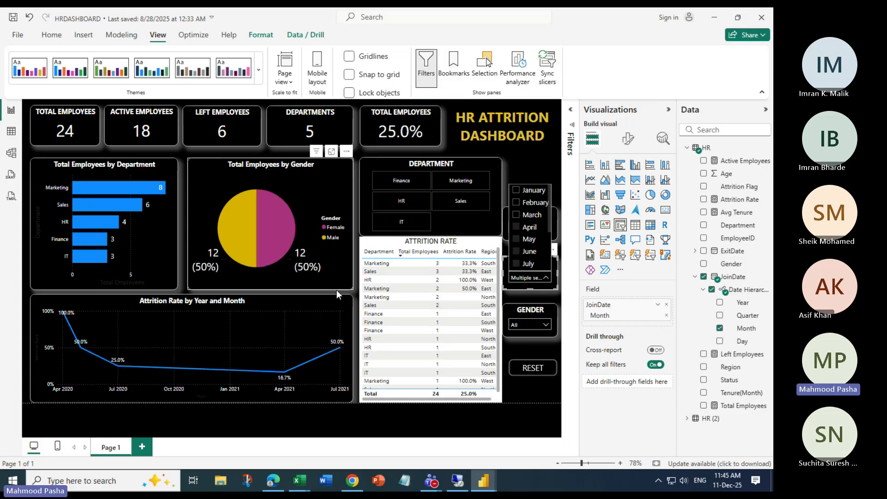
{"action": "left_click", "coordinate": [531, 159]}
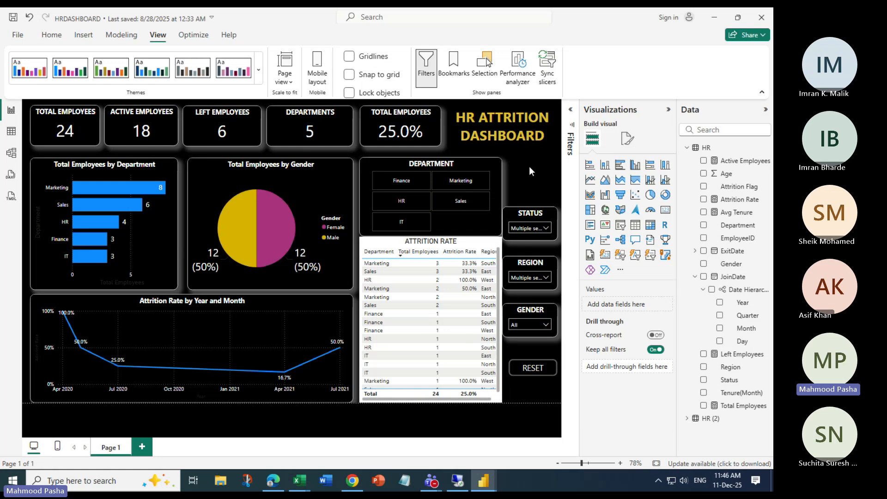
Clear the 2020 and 2021 selections from the STATUS slicer and close its year list
{"action": "left_click", "coordinate": [546, 227]}
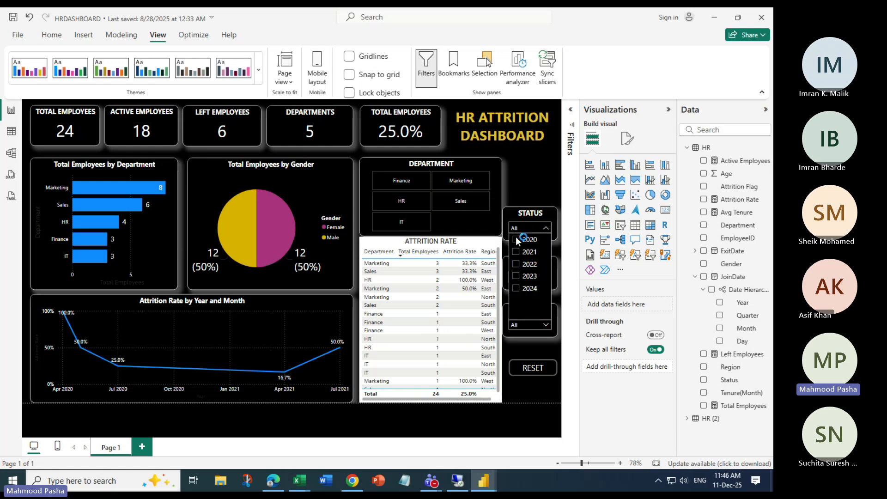
{"action": "left_click", "coordinate": [512, 171]}
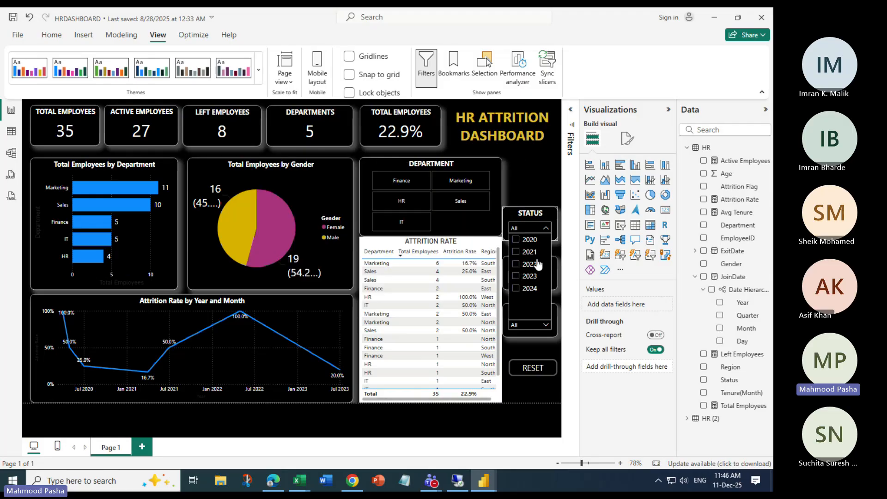
{"action": "left_click", "coordinate": [545, 227]}
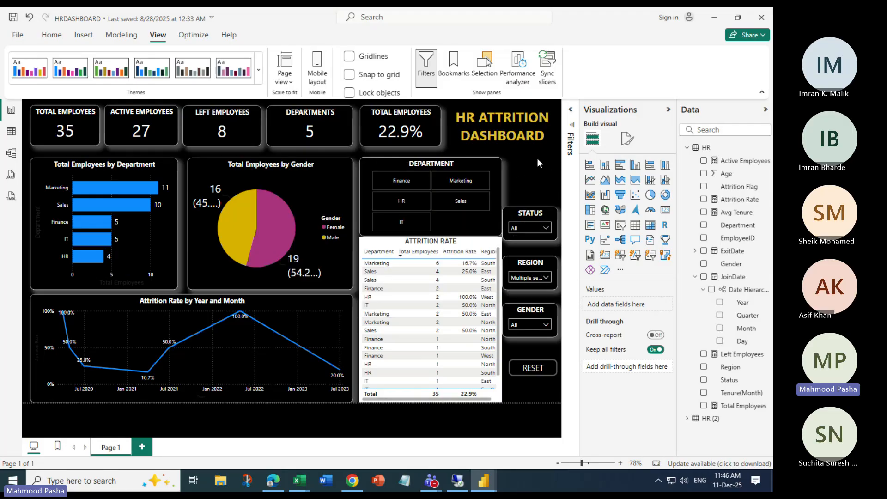
Check the month list of the REGION slicer and the year list of the STATUS slicer
{"action": "left_click", "coordinate": [545, 277]}
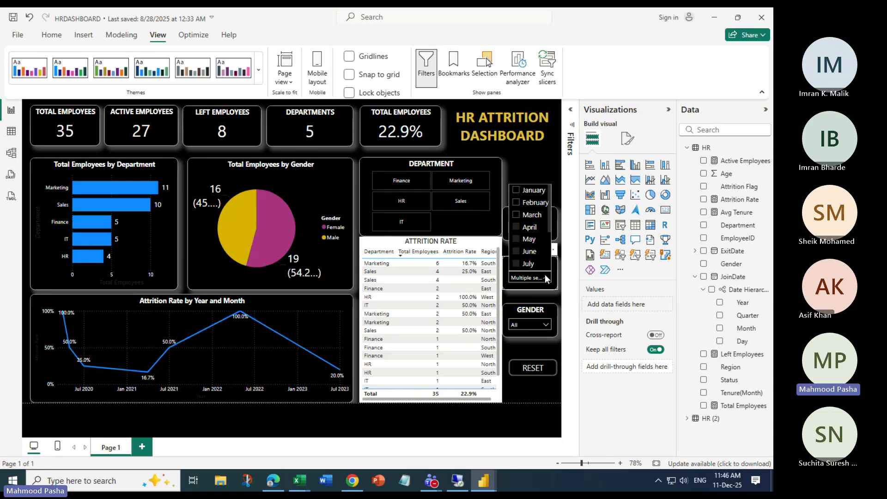
{"action": "left_click", "coordinate": [537, 159]}
{"action": "left_click", "coordinate": [545, 229]}
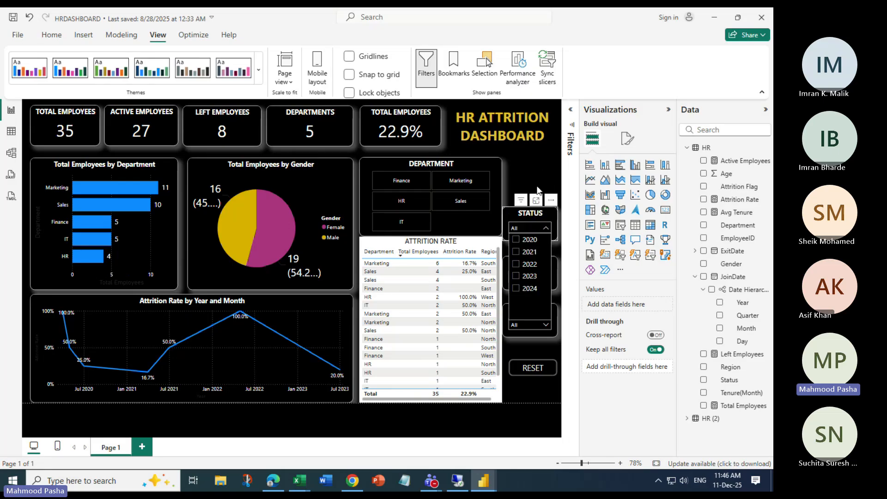
{"action": "left_click", "coordinate": [546, 187]}
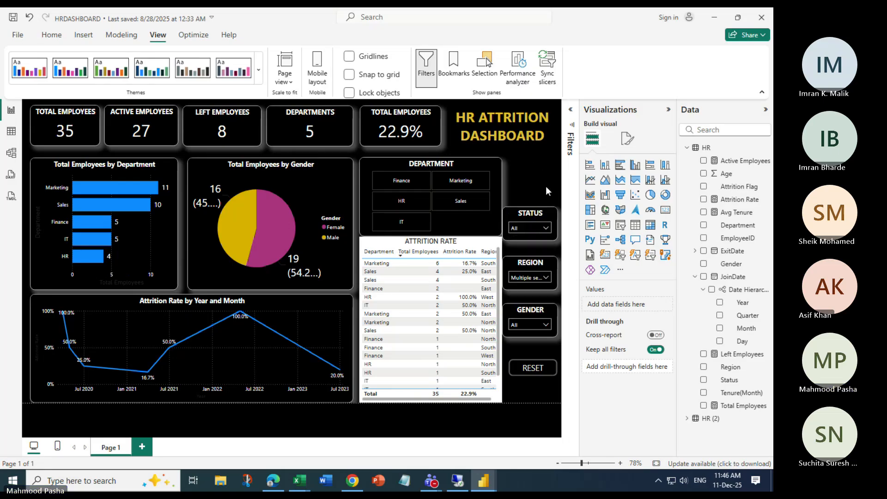
Insert a blank button and place it above the STATUS slicer, dismissing the sign-in prompts
{"action": "left_click", "coordinate": [84, 35]}
{"action": "left_click", "coordinate": [339, 76]}
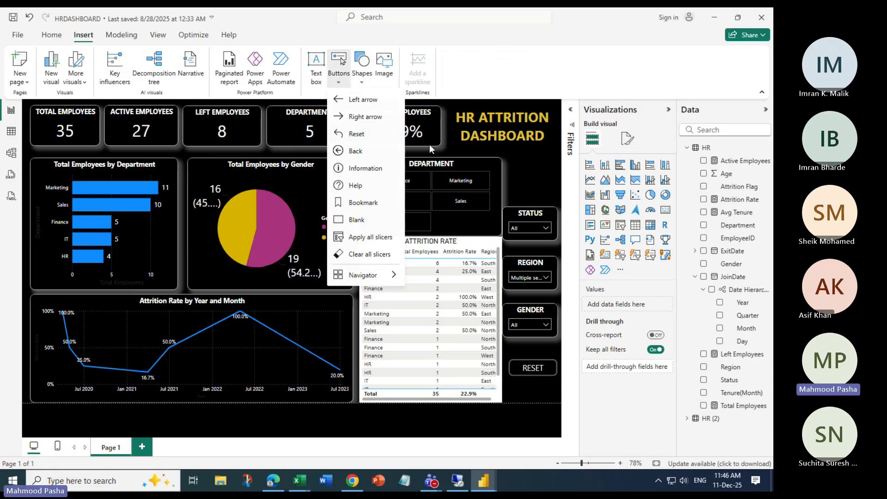
{"action": "left_click", "coordinate": [360, 221]}
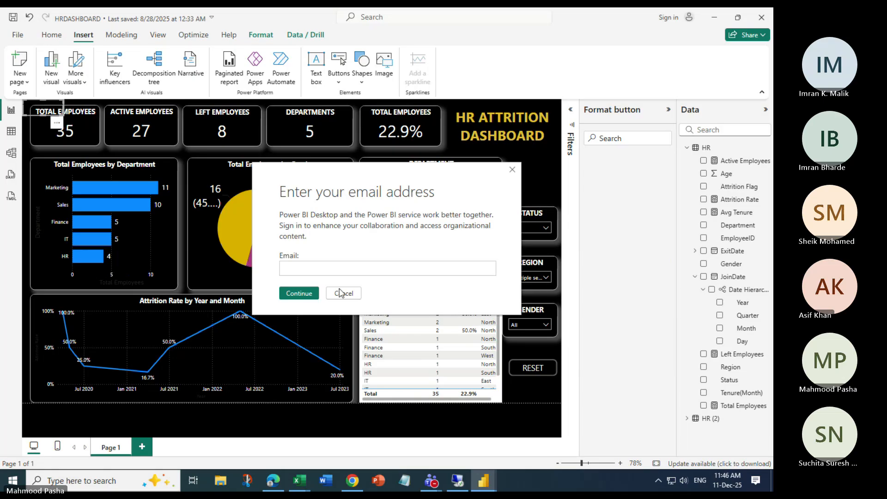
{"action": "left_click", "coordinate": [339, 293]}
{"action": "left_click_drag", "start_coordinate": [33, 109], "coordinate": [514, 170]}
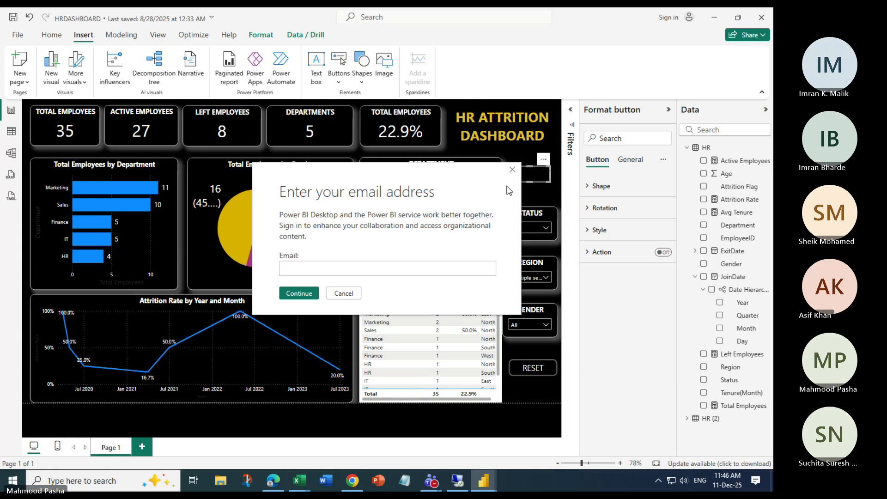
{"action": "left_click", "coordinate": [512, 169]}
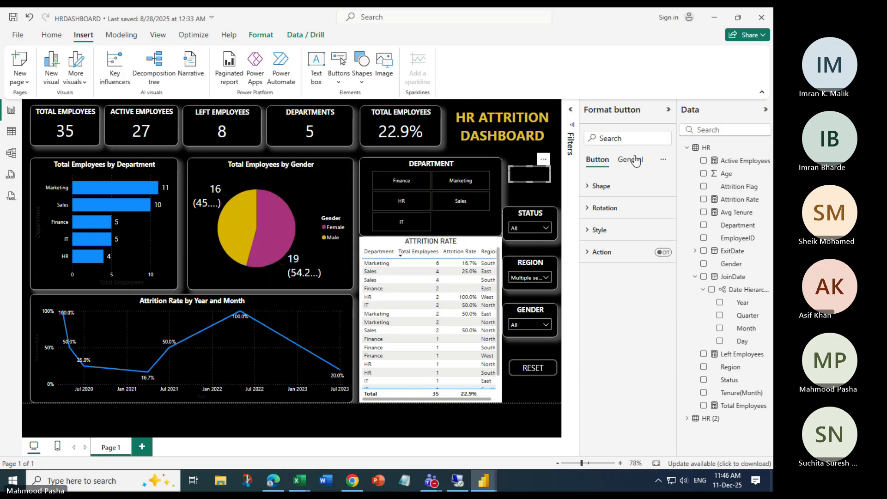
Try a title reading "Current" on the new blank button, and turn the title back off
{"action": "left_click", "coordinate": [631, 160]}
{"action": "left_click", "coordinate": [588, 208]}
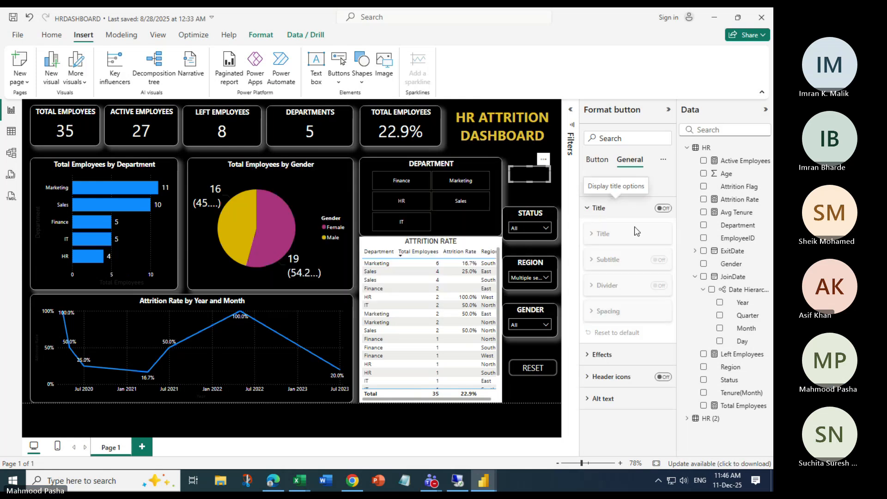
{"action": "left_click", "coordinate": [663, 208]}
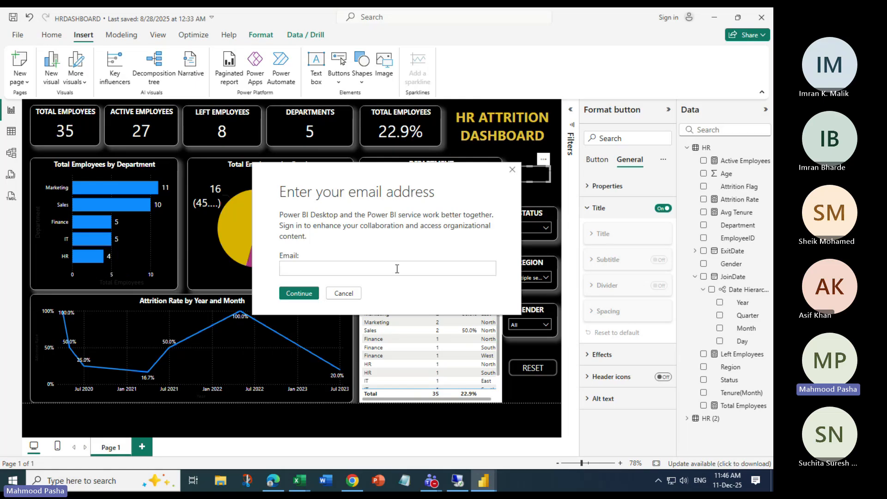
{"action": "left_click", "coordinate": [343, 293]}
{"action": "left_click", "coordinate": [621, 234]}
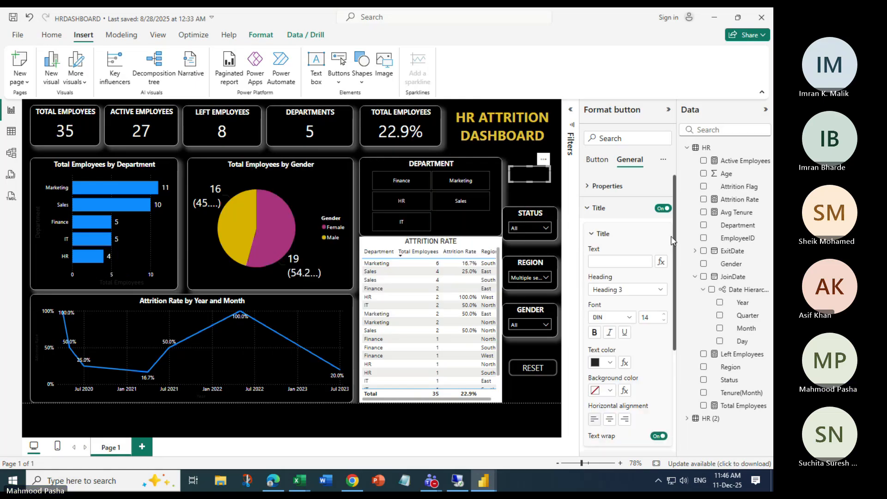
{"action": "left_click", "coordinate": [612, 262]}
{"action": "type", "text": "Current"}
{"action": "key", "text": "Return"}
{"action": "type", "text": "YEar"}
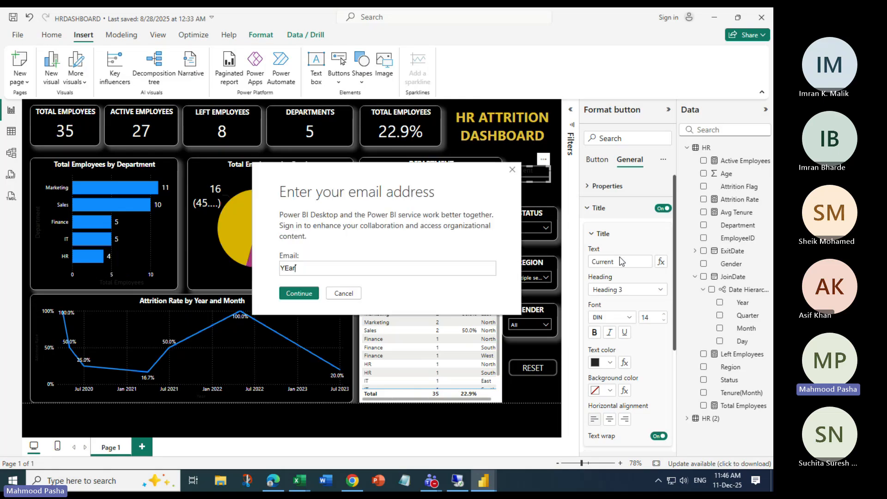
{"action": "left_click", "coordinate": [343, 294]}
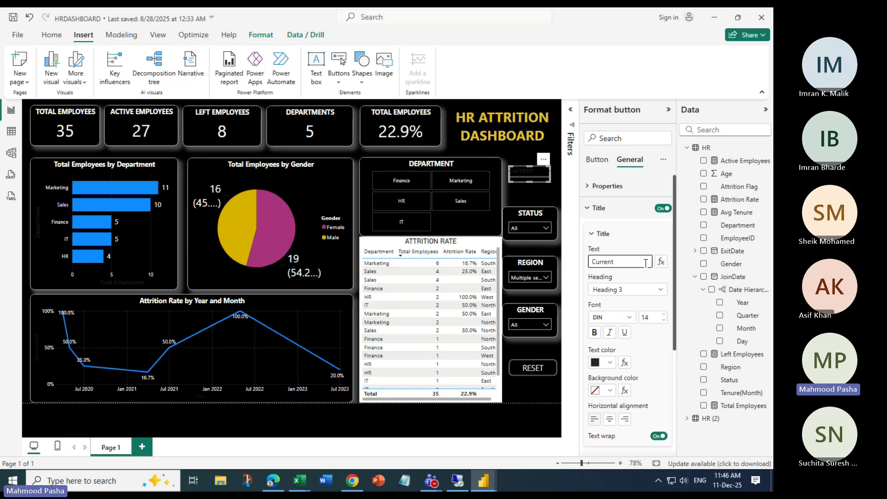
{"action": "left_click", "coordinate": [663, 208]}
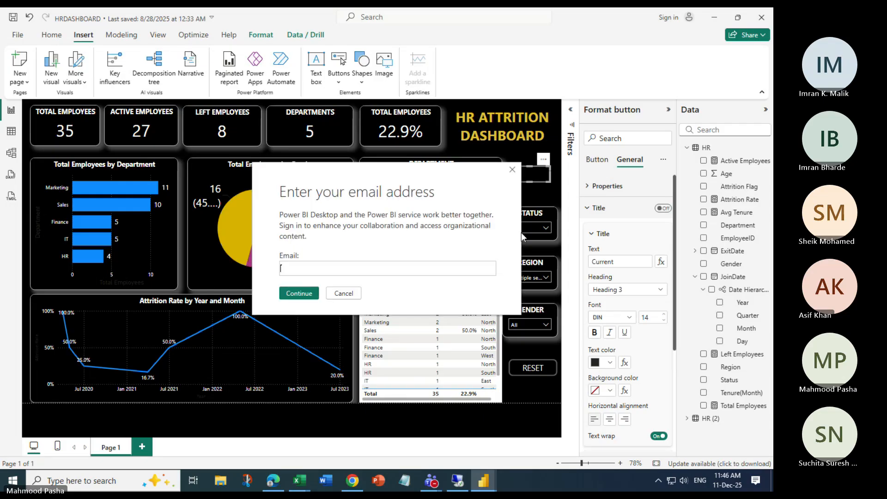
{"action": "left_click", "coordinate": [344, 294]}
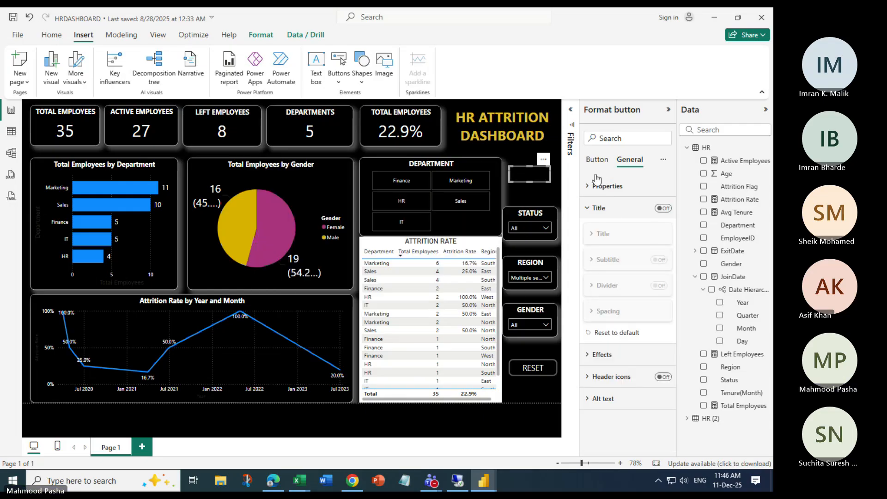
Turn on the blank button's text in its style settings for the Default state, dismissing the sign-in prompt
{"action": "left_click", "coordinate": [606, 187]}
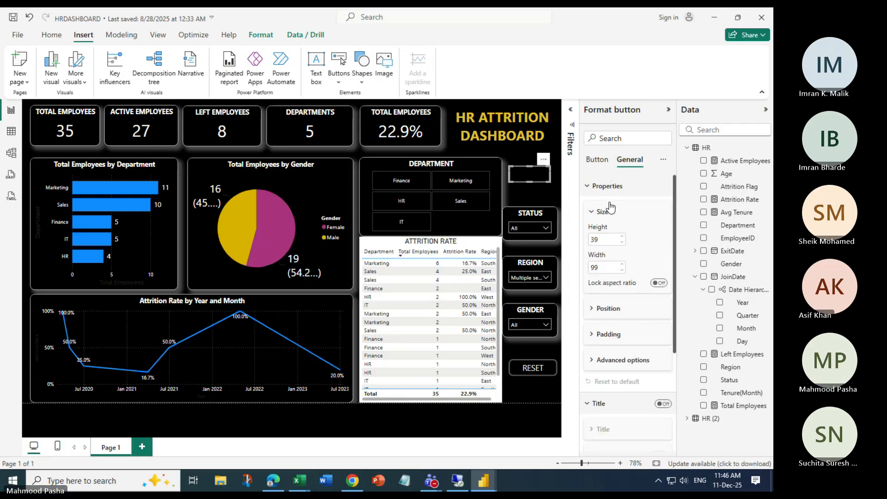
{"action": "left_click", "coordinate": [606, 187]}
{"action": "left_click", "coordinate": [598, 160]}
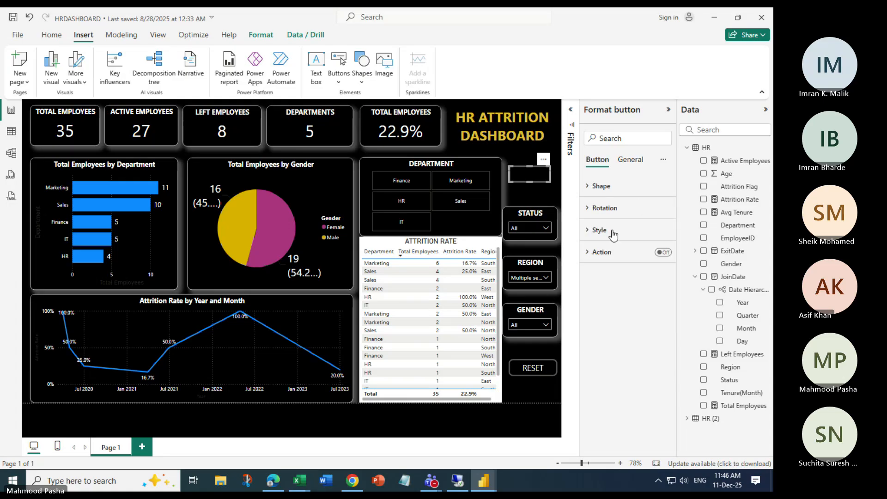
{"action": "left_click", "coordinate": [595, 230]}
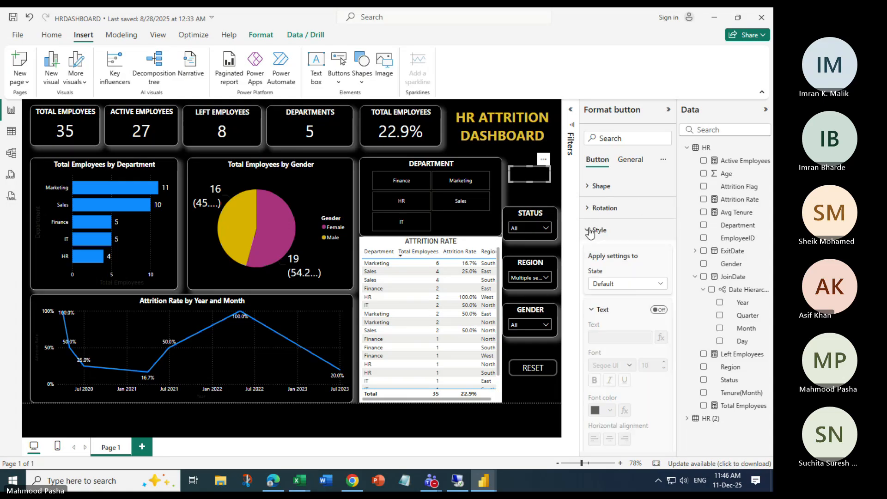
{"action": "scroll", "coordinate": [642, 300], "scroll_direction": "down", "scroll_amount": 1}
{"action": "scroll", "coordinate": [641, 300], "scroll_direction": "down", "scroll_amount": 1}
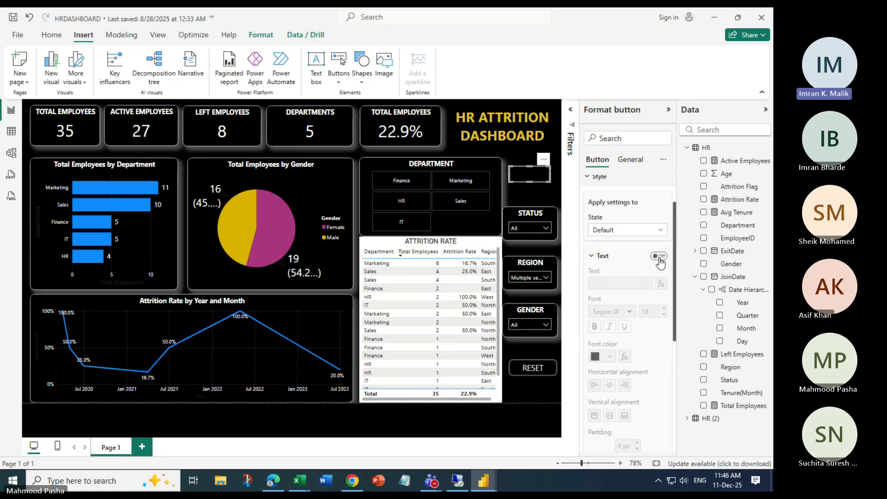
{"action": "left_click", "coordinate": [659, 256]}
{"action": "left_click", "coordinate": [344, 294]}
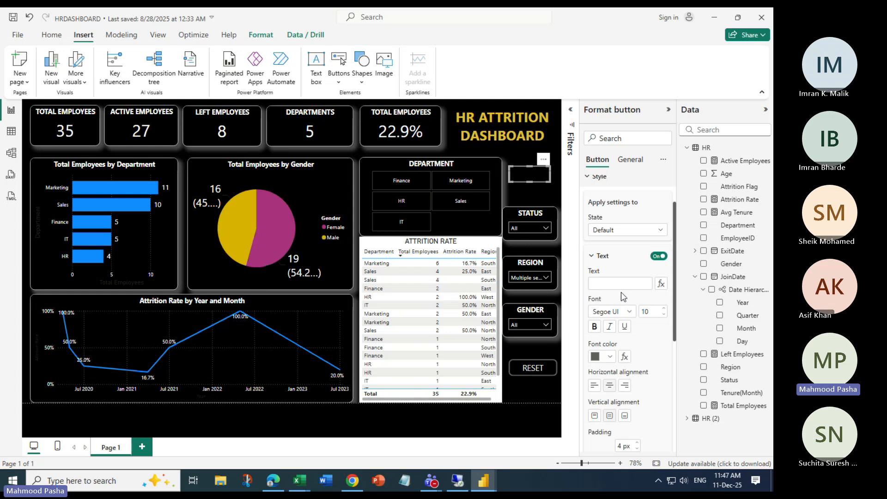
Enter "C" as the blank button's text and cancel the sign-in prompt
{"action": "left_click", "coordinate": [610, 283]}
{"action": "type", "text": "Cree"}
{"action": "key", "text": "BackSpace"}
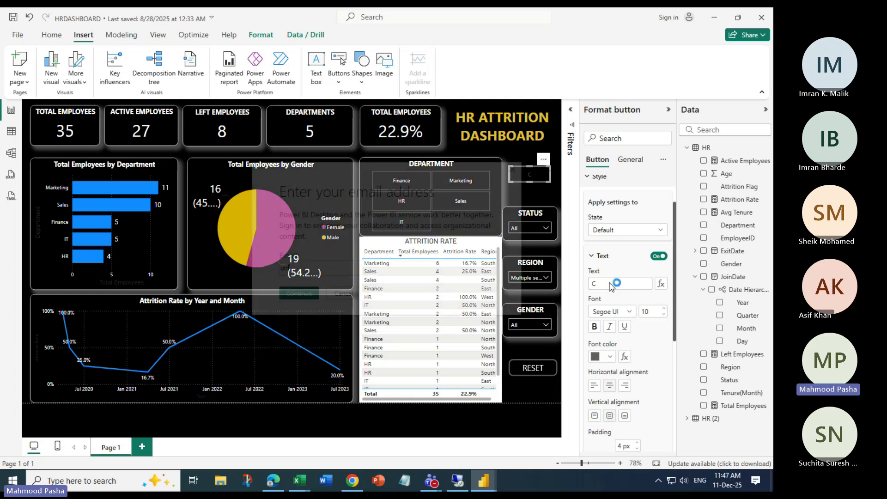
{"action": "type", "text": "en"}
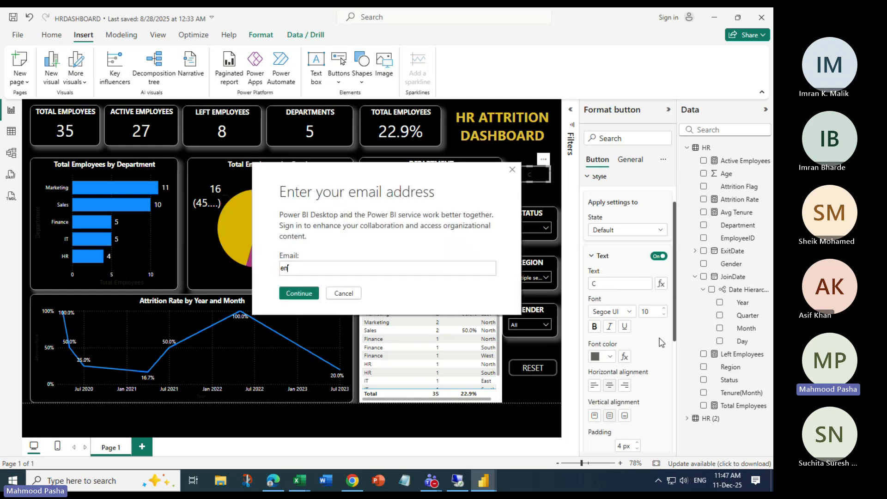
{"action": "left_click", "coordinate": [333, 294]}
{"action": "left_click", "coordinate": [359, 296]}
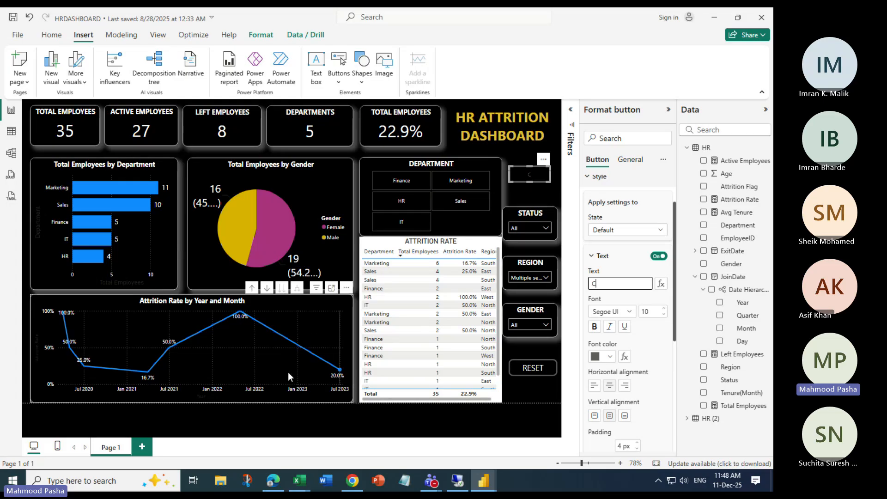
Select the RESET button to show its text settings, cancelling the sign-in prompt
{"action": "mouse_move", "coordinate": [289, 373]}
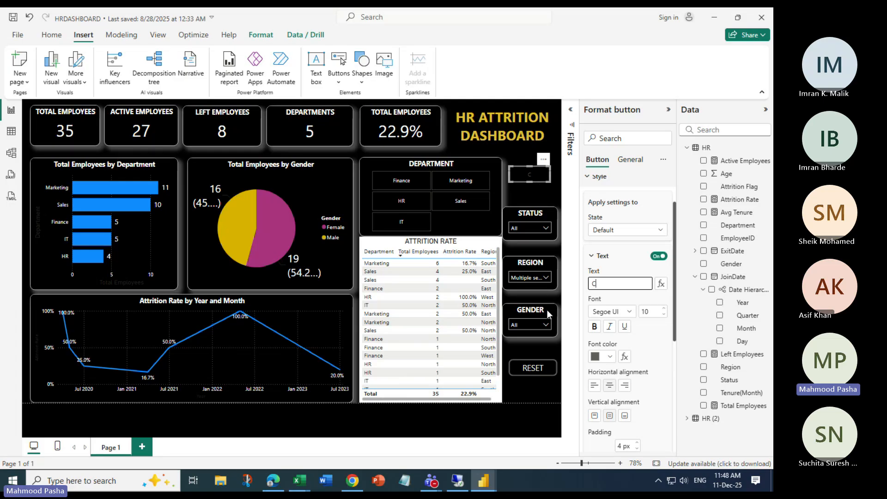
{"action": "left_click", "coordinate": [533, 368]}
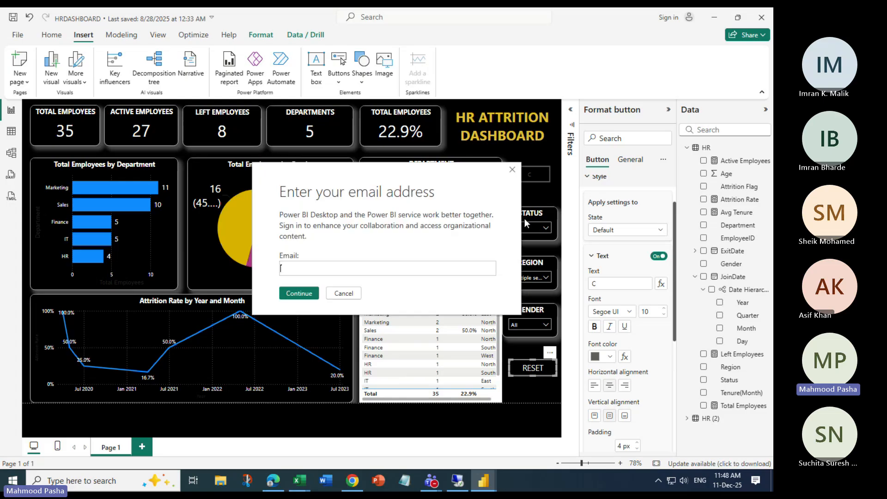
{"action": "left_click", "coordinate": [333, 292]}
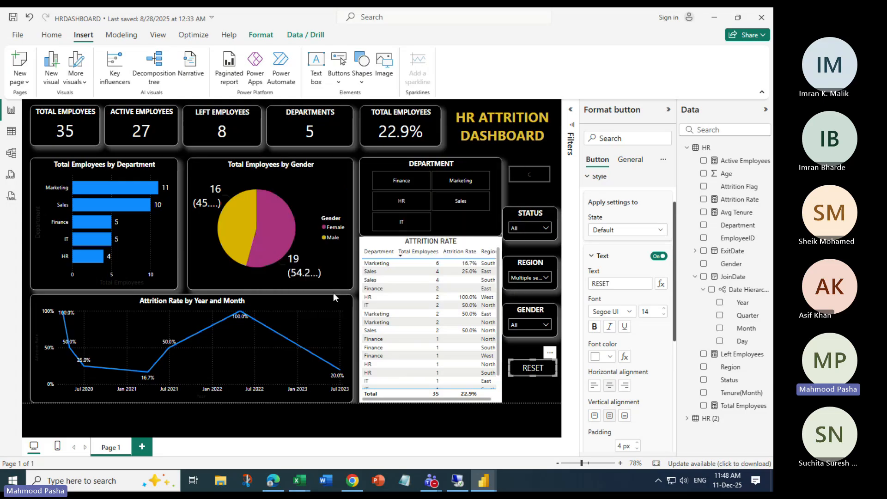